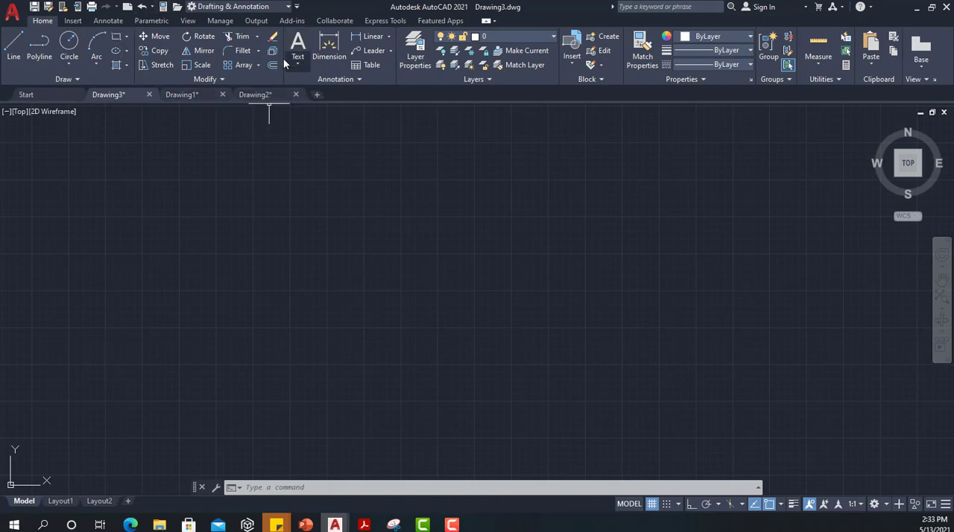
# Step: Draw a vertical line about 964 units long in the empty drawing area
pyautogui.click(204, 79)
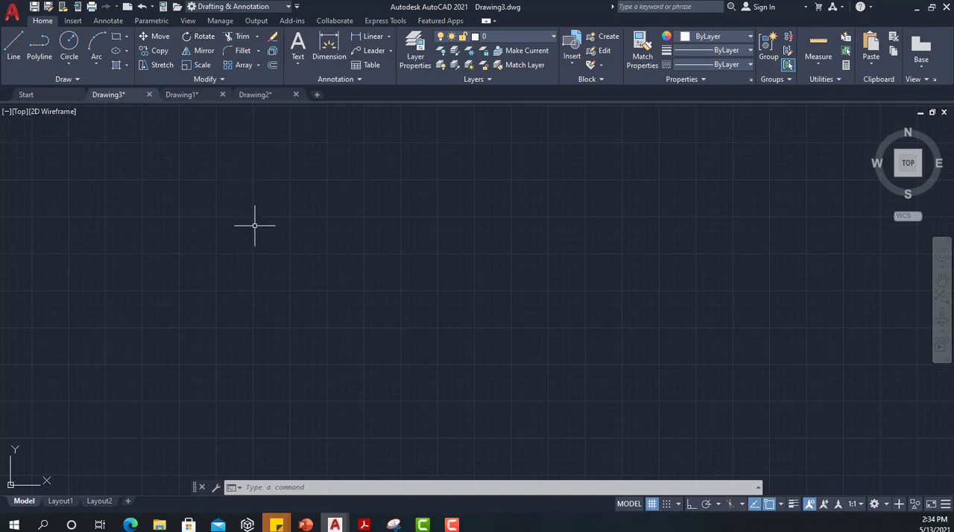
pyautogui.write('L')
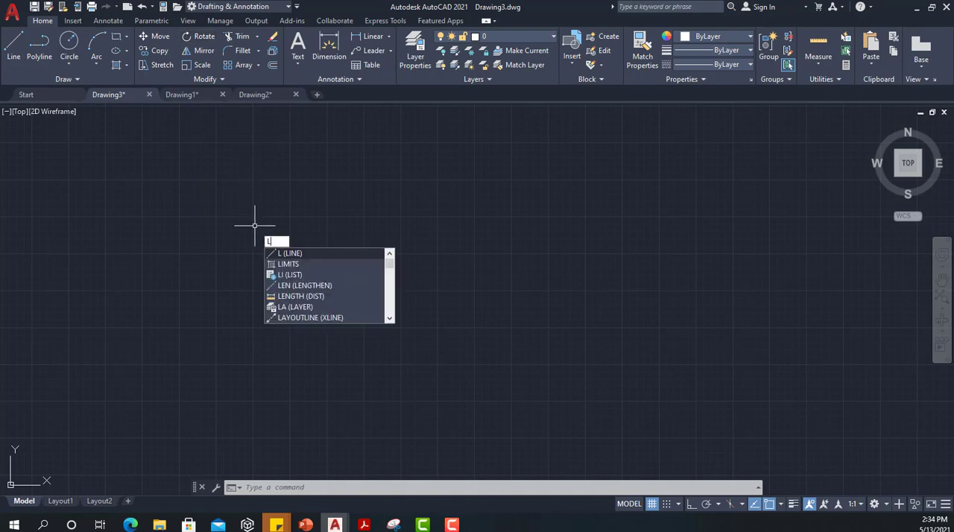
pyautogui.press('Return')
pyautogui.click(332, 382)
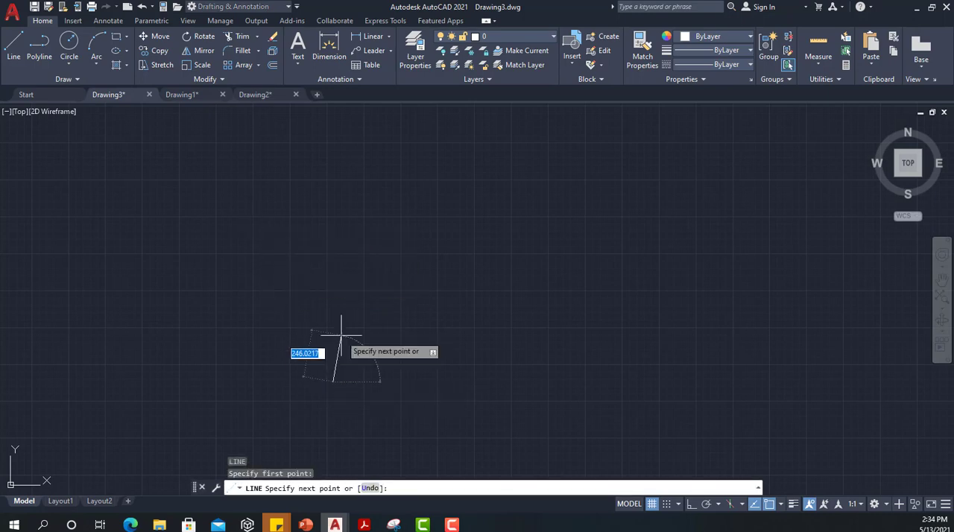
pyautogui.click(333, 240)
pyautogui.press('Escape')
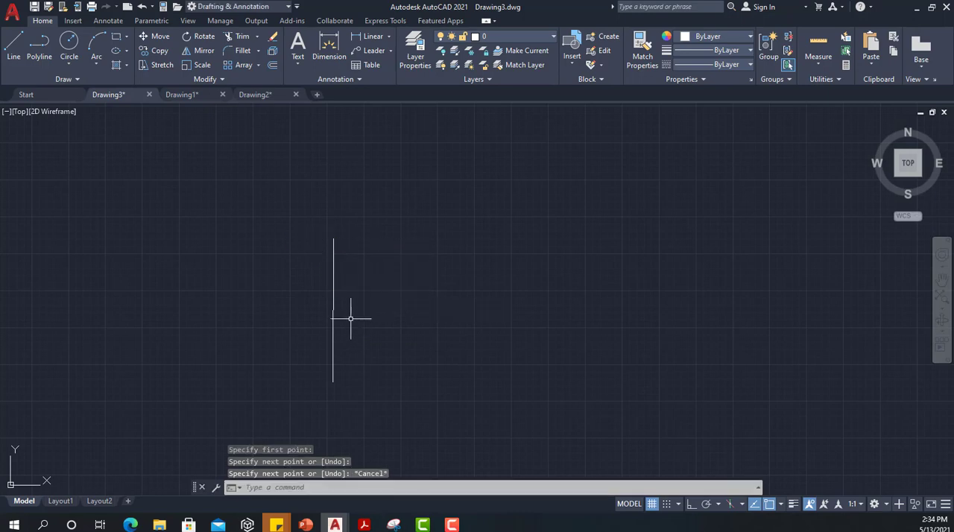
pyautogui.click(333, 274)
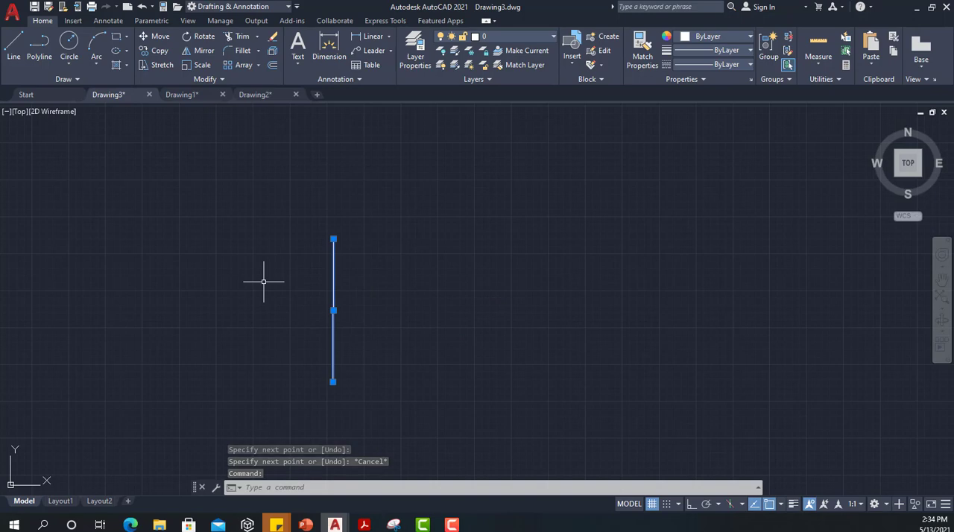
pyautogui.press('Escape')
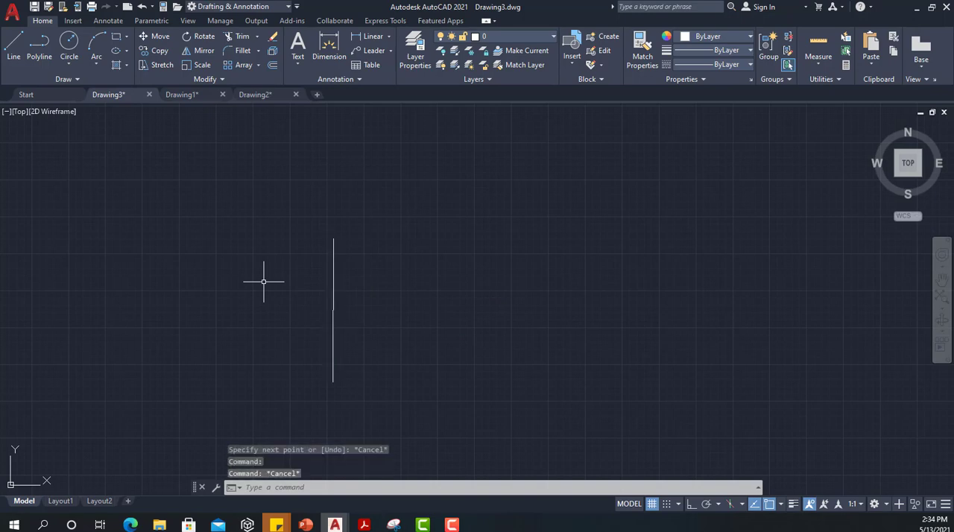
# Step: Rotate the vertical line 15 degrees counterclockwise about its lower endpoint and undo the rotation
pyautogui.click(203, 41)
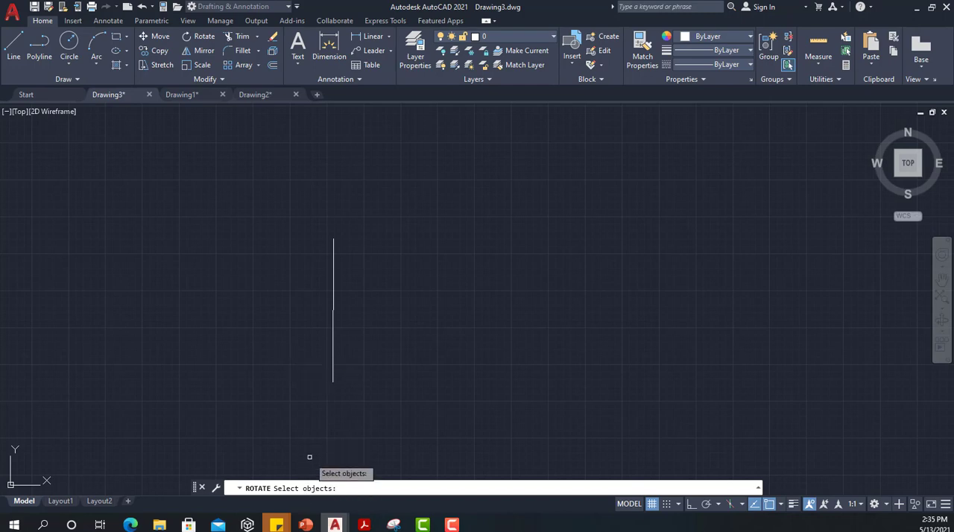
pyautogui.click(290, 215)
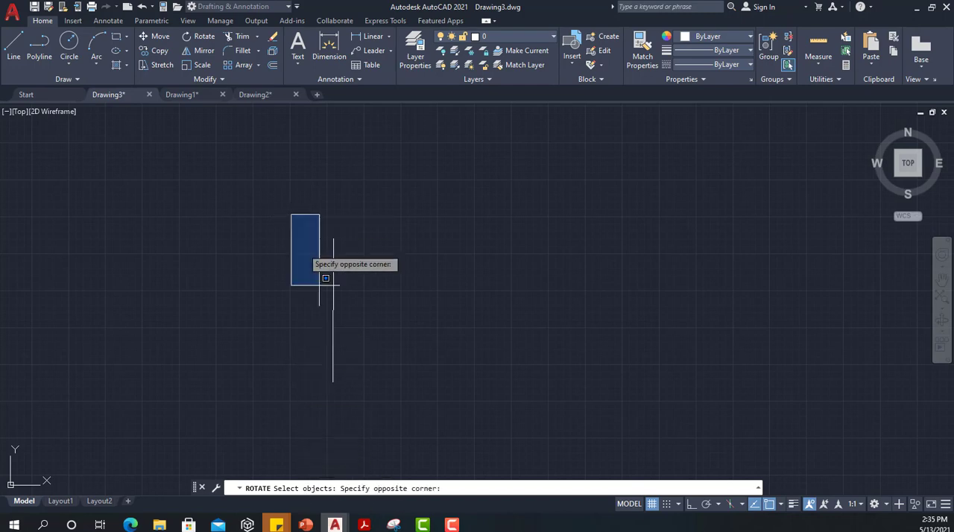
pyautogui.click(379, 417)
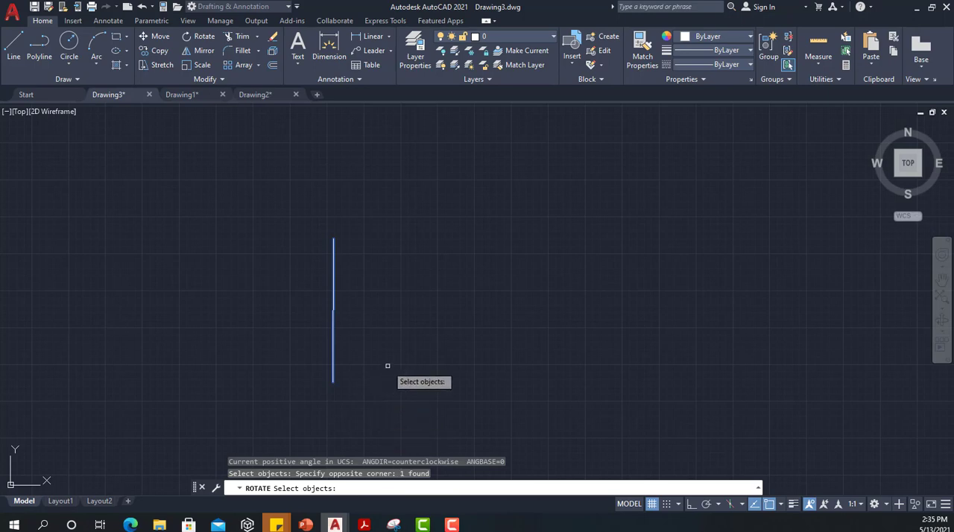
pyautogui.press('Return')
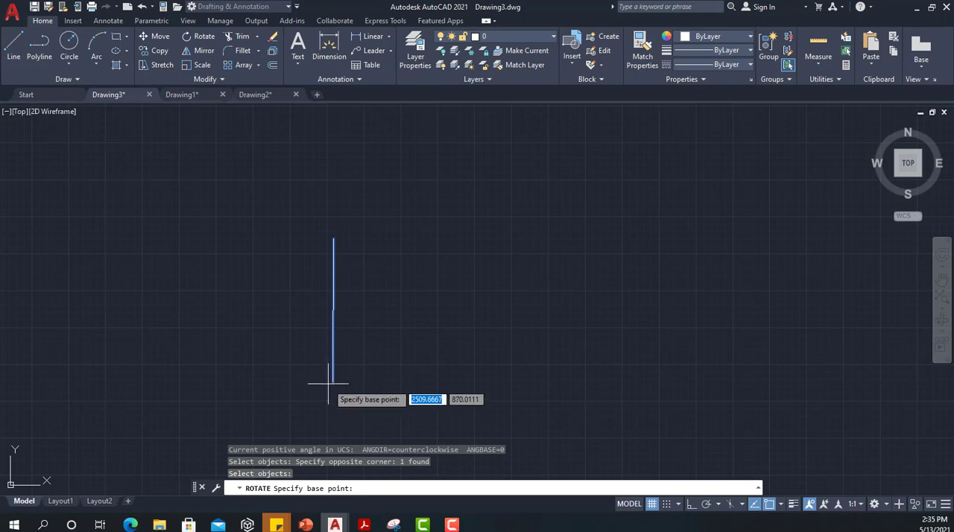
pyautogui.write('end')
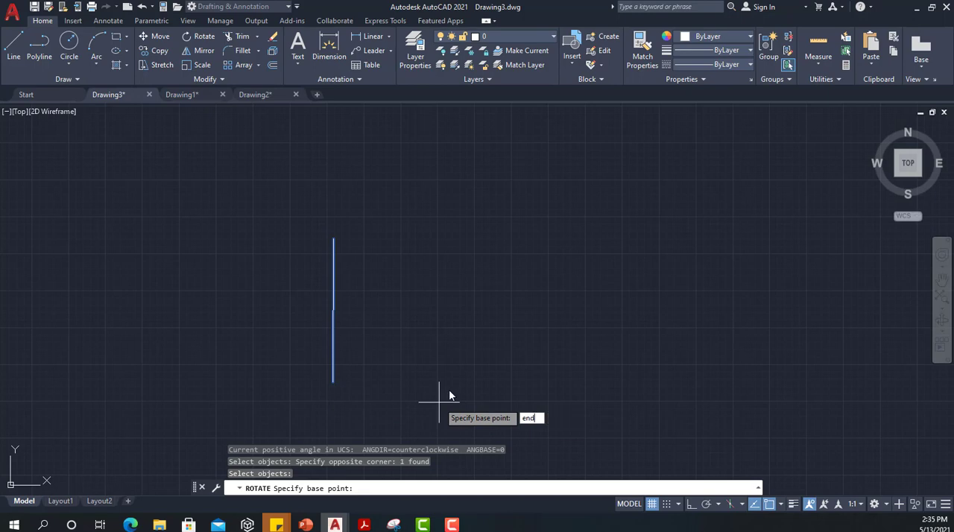
pyautogui.press('Return')
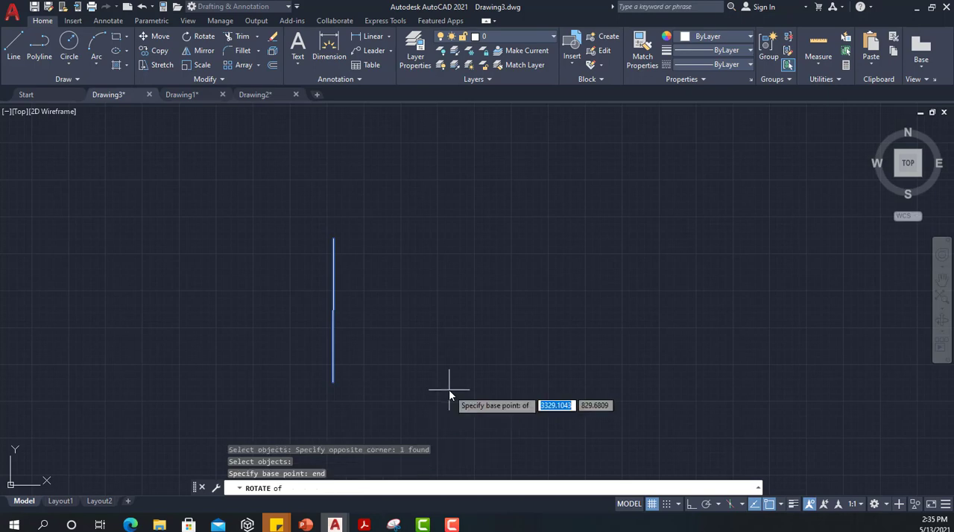
pyautogui.click(333, 381)
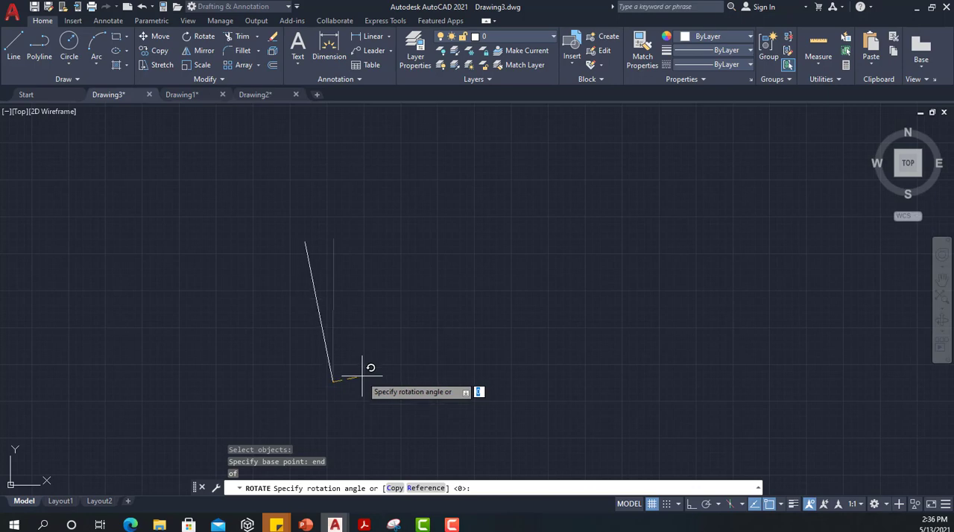
pyautogui.write('15')
pyautogui.press('Return')
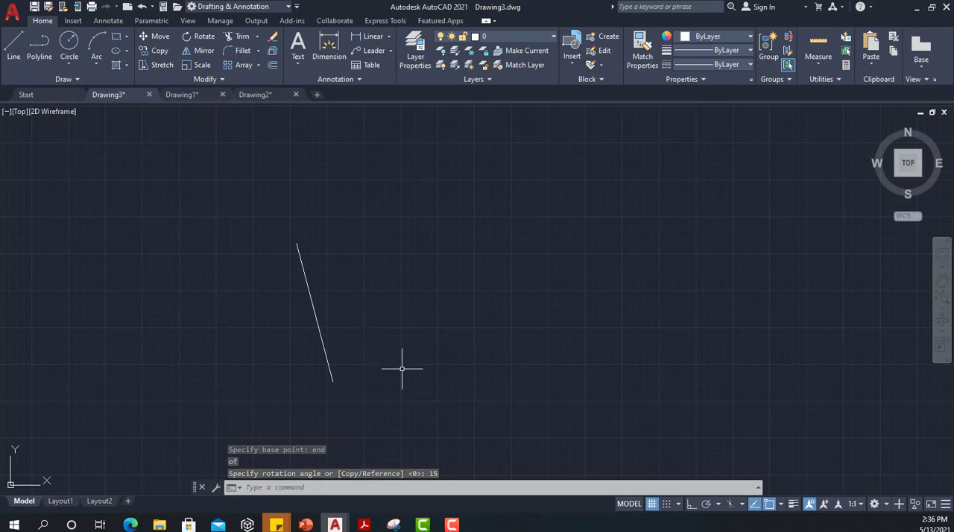
pyautogui.hotkey('ctrl', 'z')
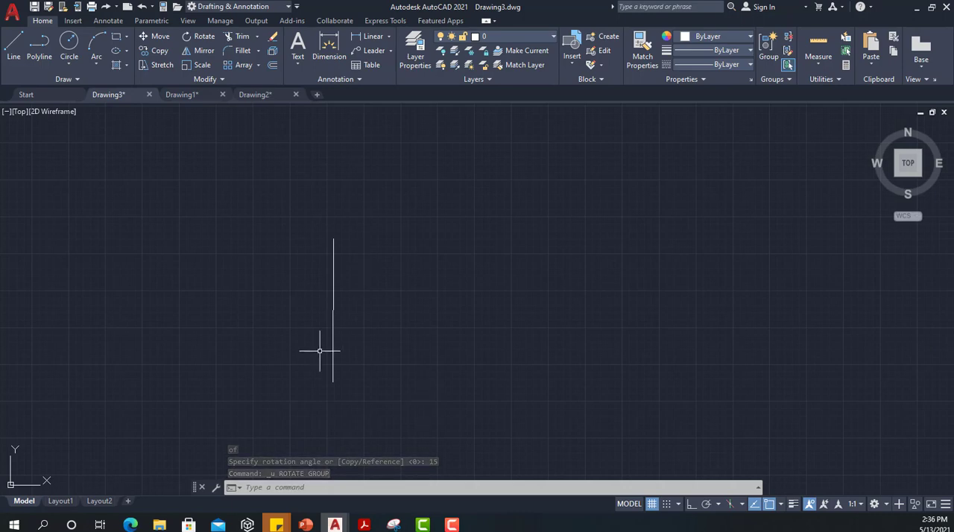
# Step: Rotate a copy of the vertical line 15 degrees about its lower endpoint, using the Copy option and endpoint snap
pyautogui.write('RO')
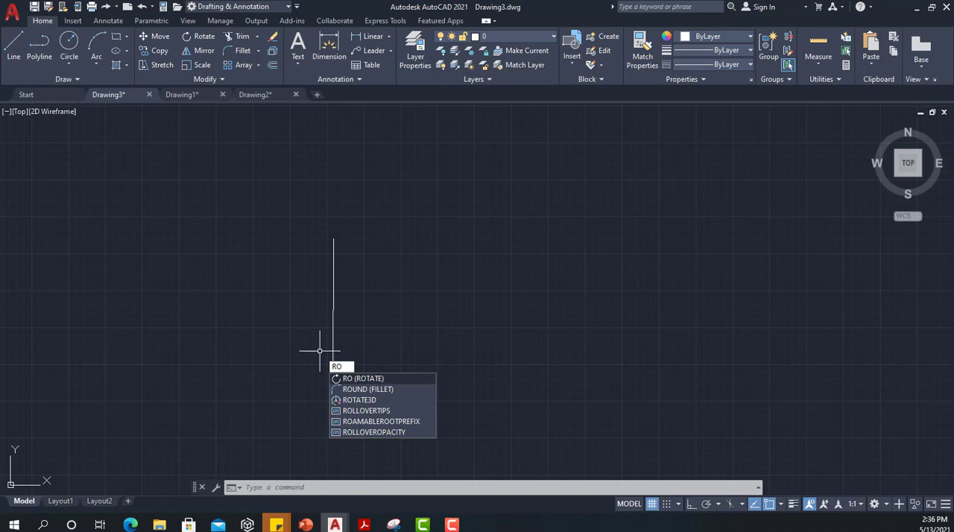
pyautogui.press('Return')
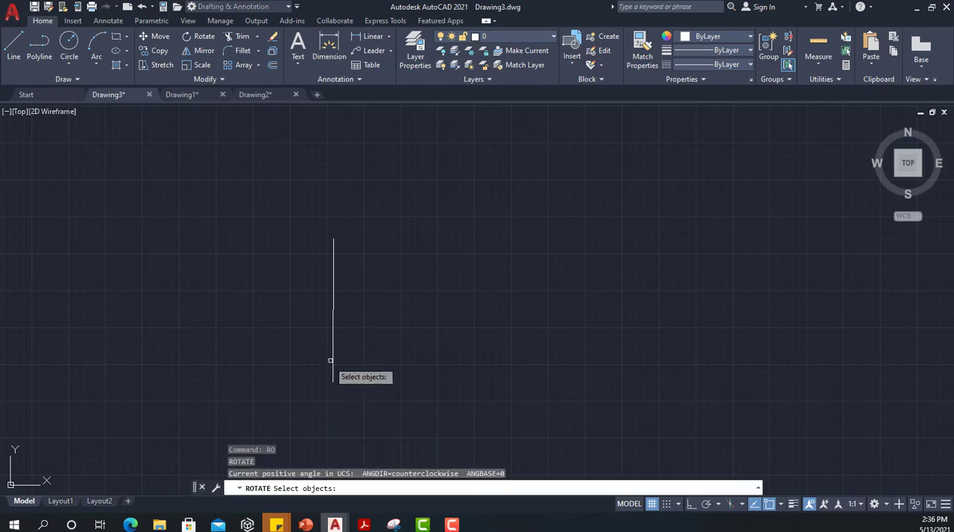
pyautogui.click(334, 351)
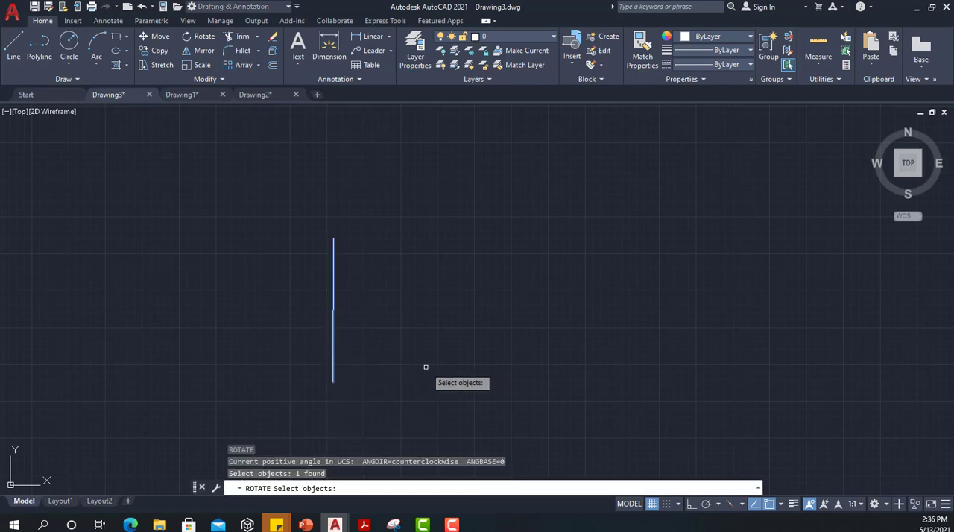
pyautogui.press('Return')
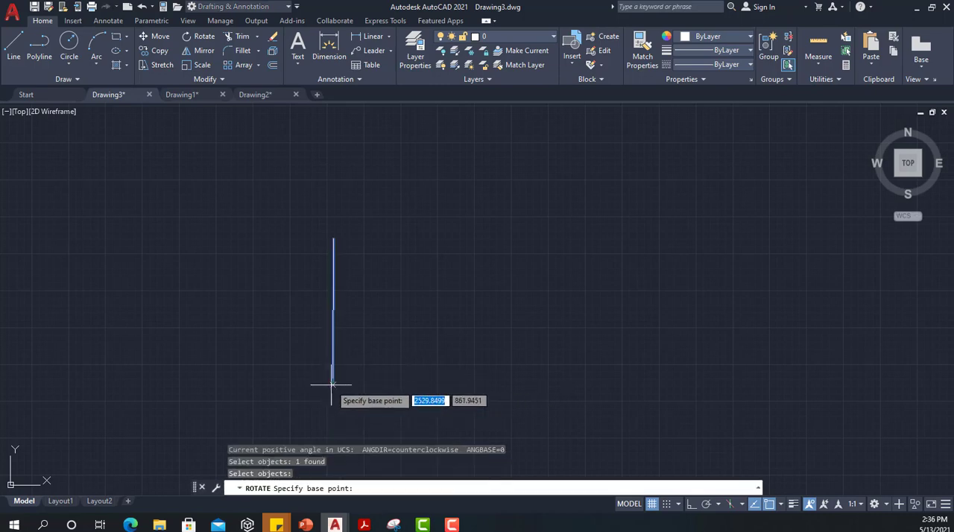
pyautogui.write('end')
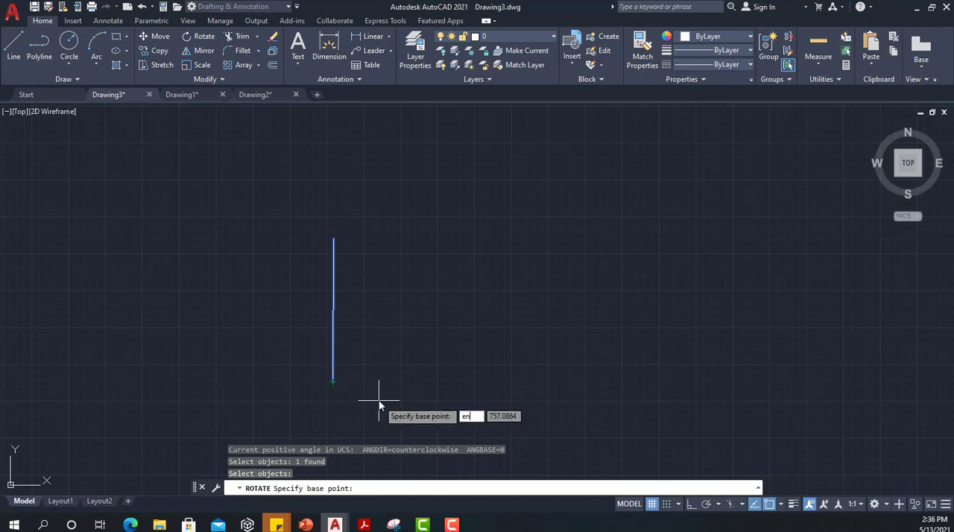
pyautogui.press('Return')
pyautogui.click(332, 381)
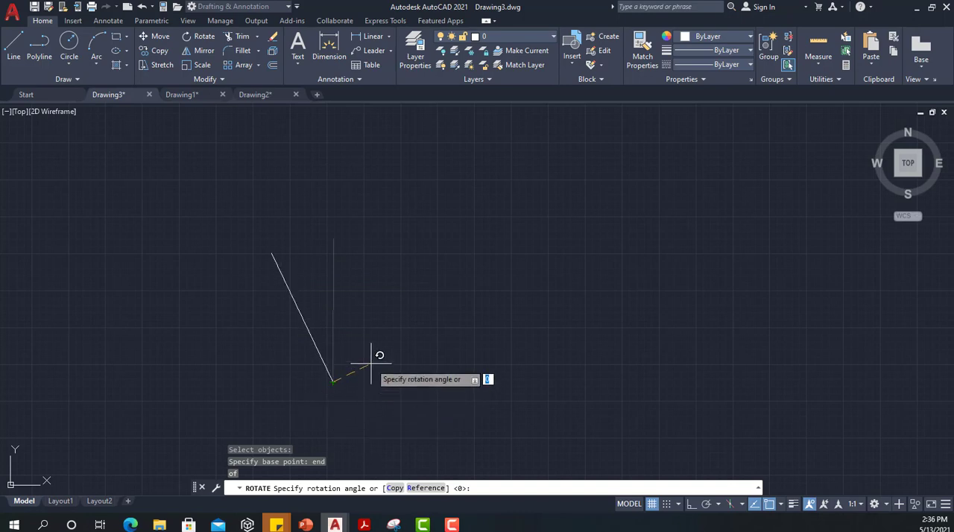
pyautogui.write('c')
pyautogui.press('Return')
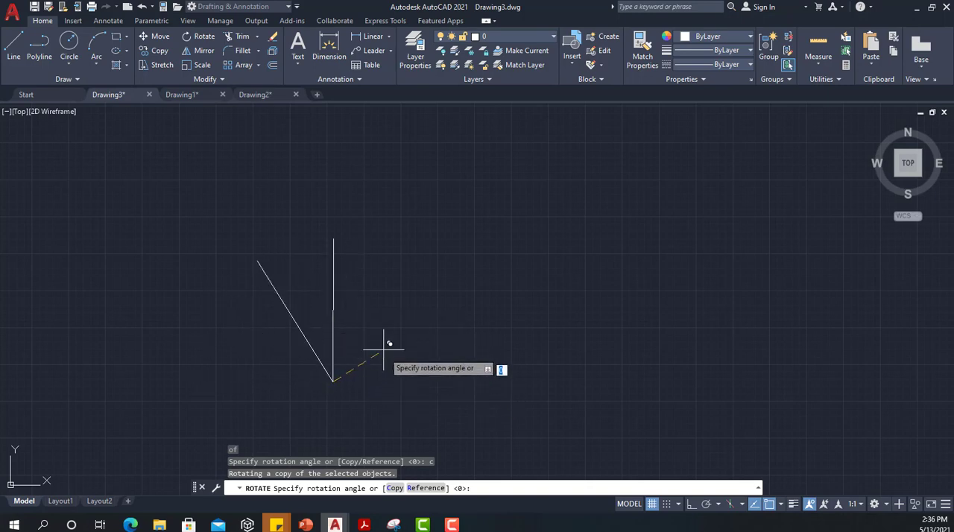
pyautogui.write('15')
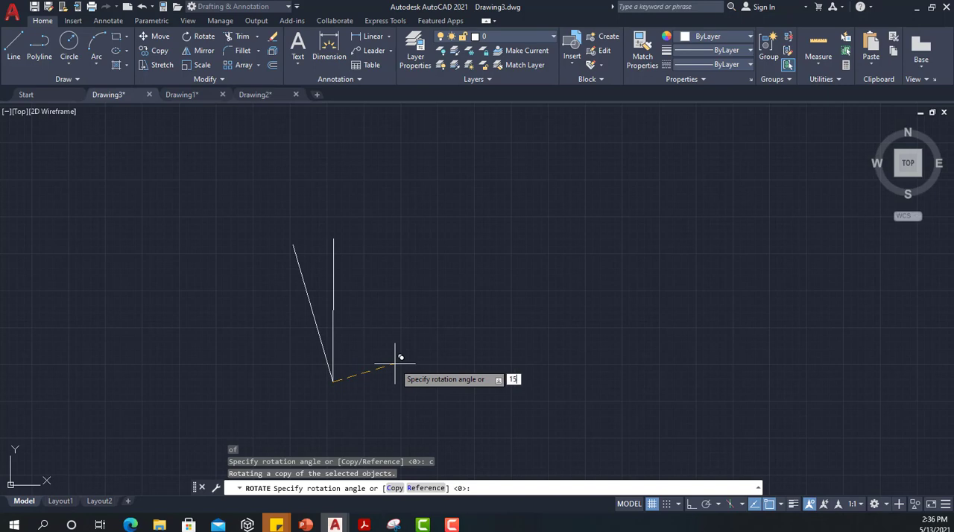
pyautogui.press('Return')
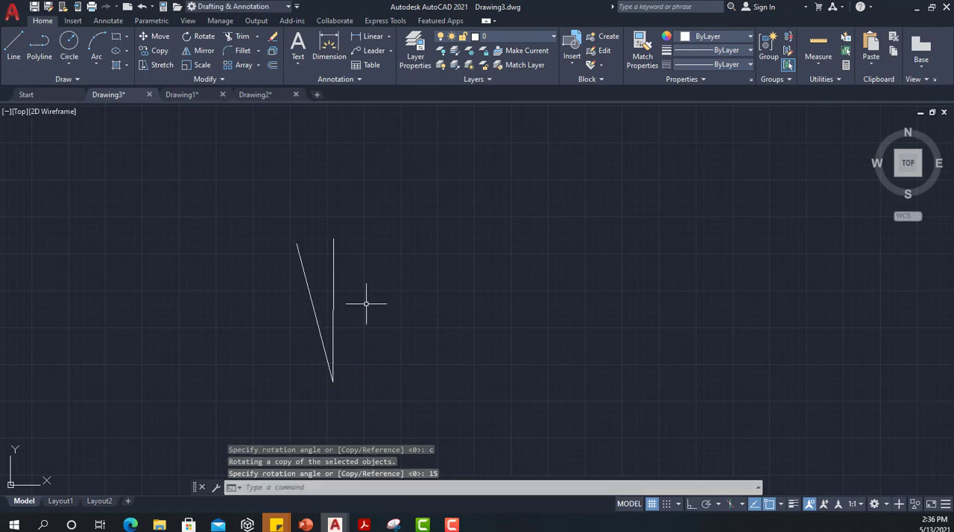
pyautogui.click(306, 272)
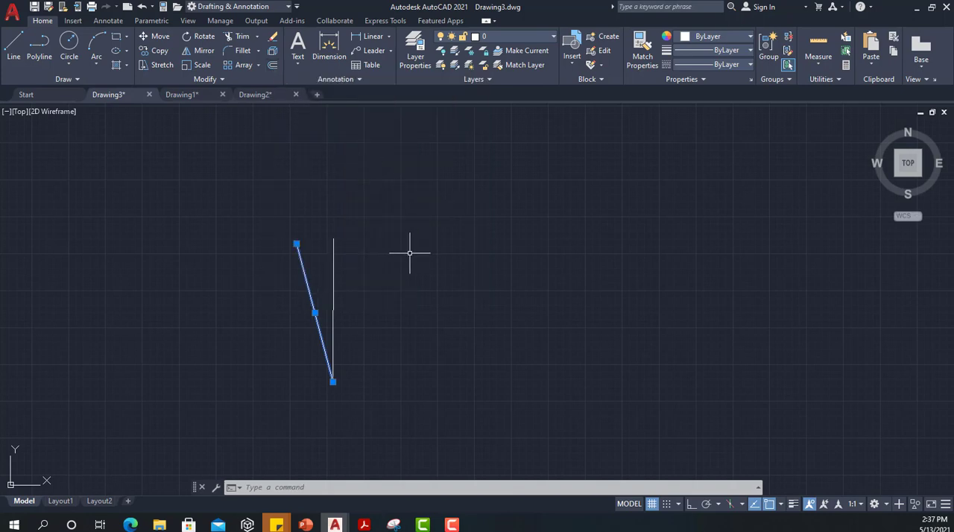
pyautogui.press('Escape')
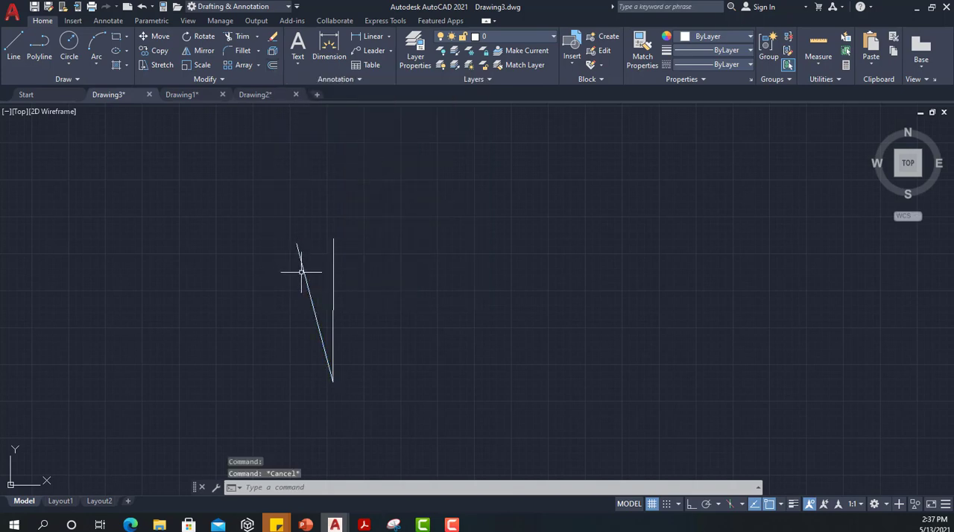
pyautogui.click(307, 278)
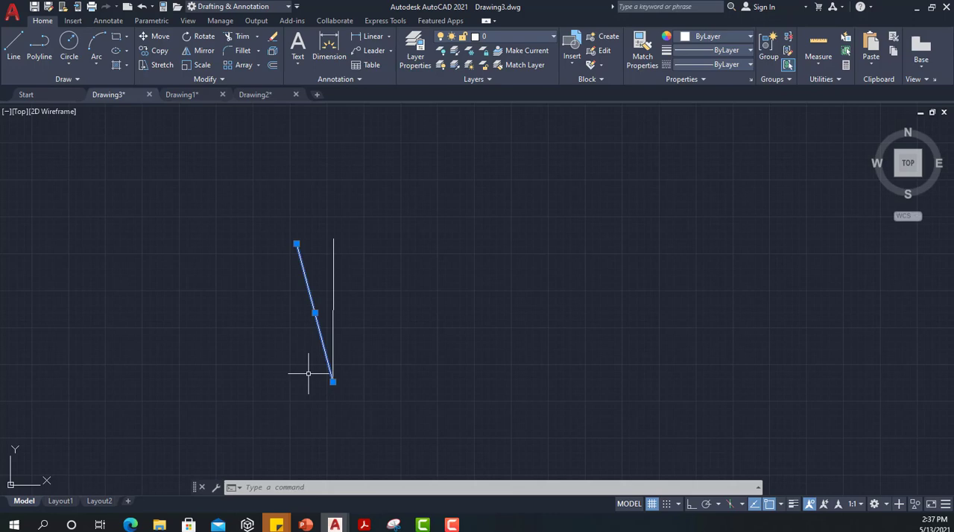
pyautogui.press('Escape')
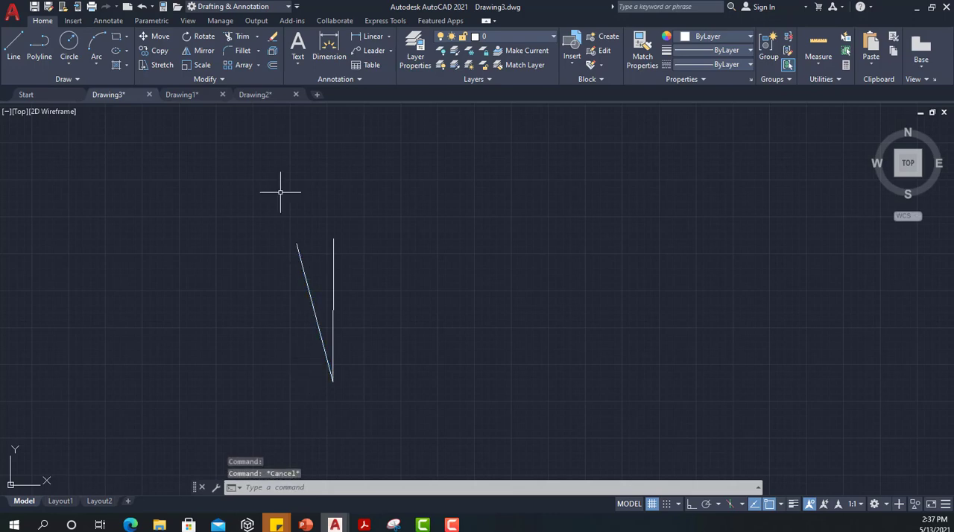
# Step: Offset the slanted line by 100 units on the side facing away from the vertical line
pyautogui.click(271, 61)
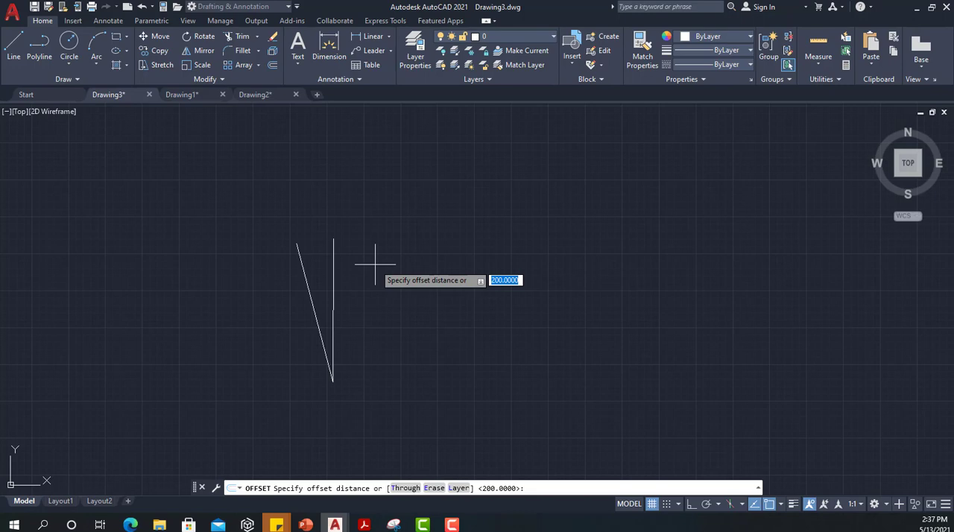
pyautogui.write('100')
pyautogui.press('Return')
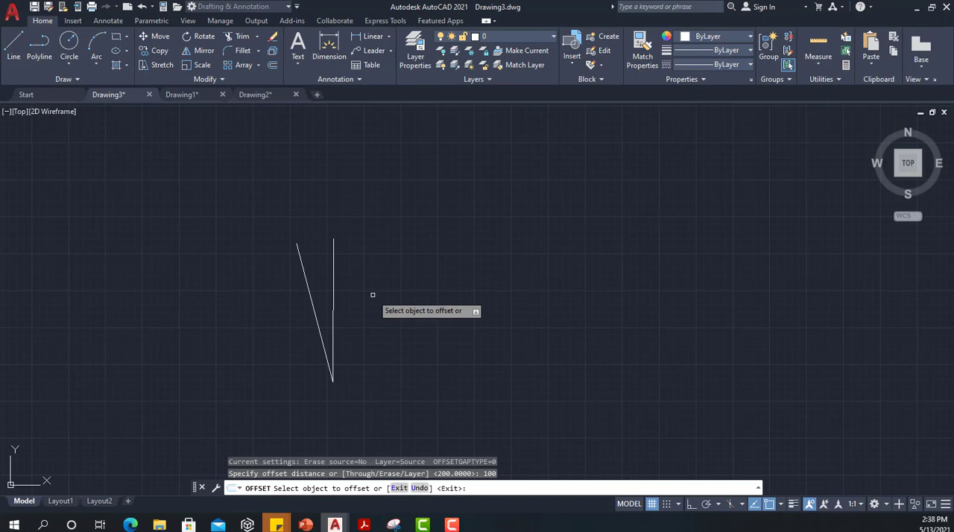
pyautogui.click(297, 249)
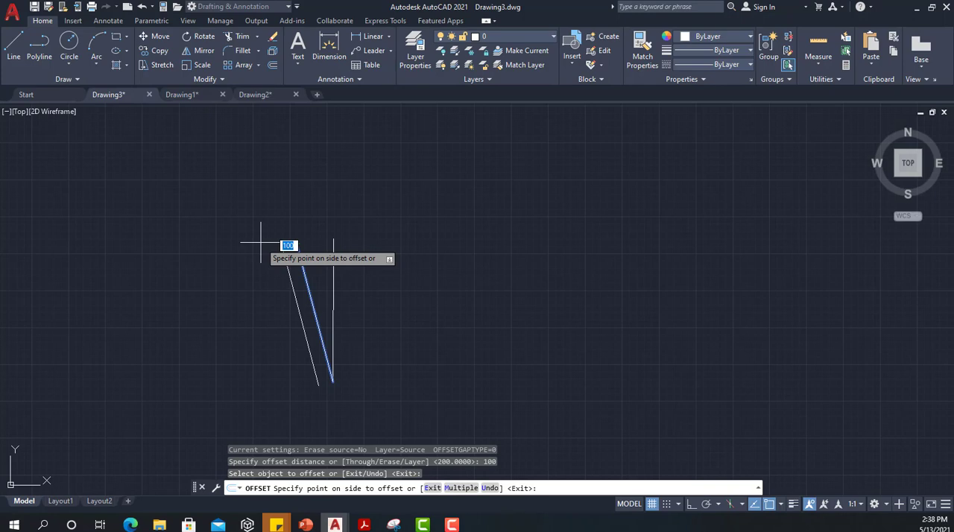
pyautogui.scroll(5, 261, 243)
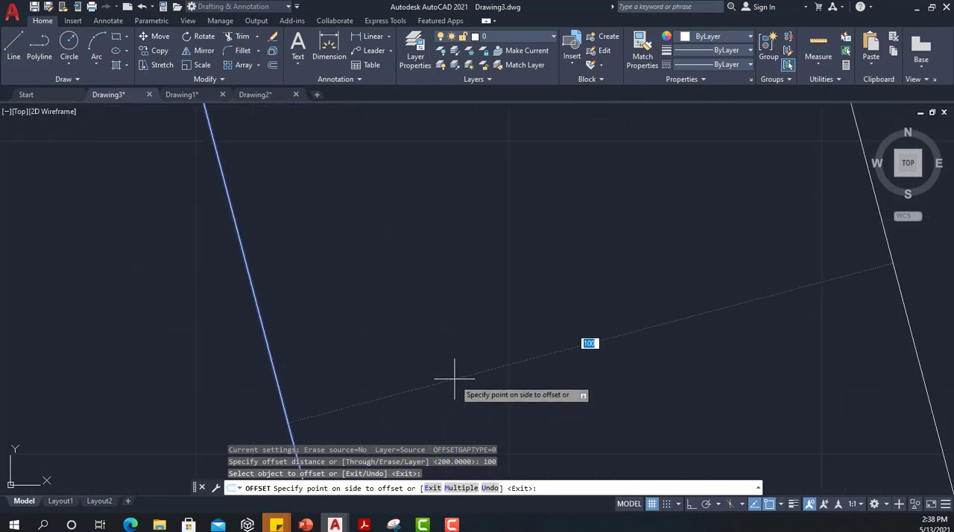
pyautogui.scroll(-10, 406, 324)
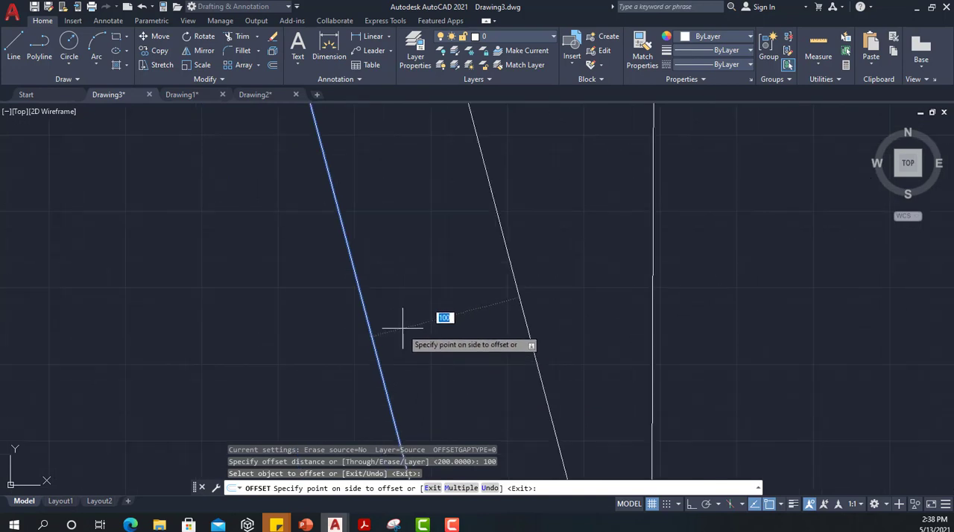
pyautogui.moveTo(407, 323)
pyautogui.mouseDown(button='middle')
pyautogui.moveTo(394, 313)
pyautogui.moveTo(377, 242)
pyautogui.mouseUp(button='middle')
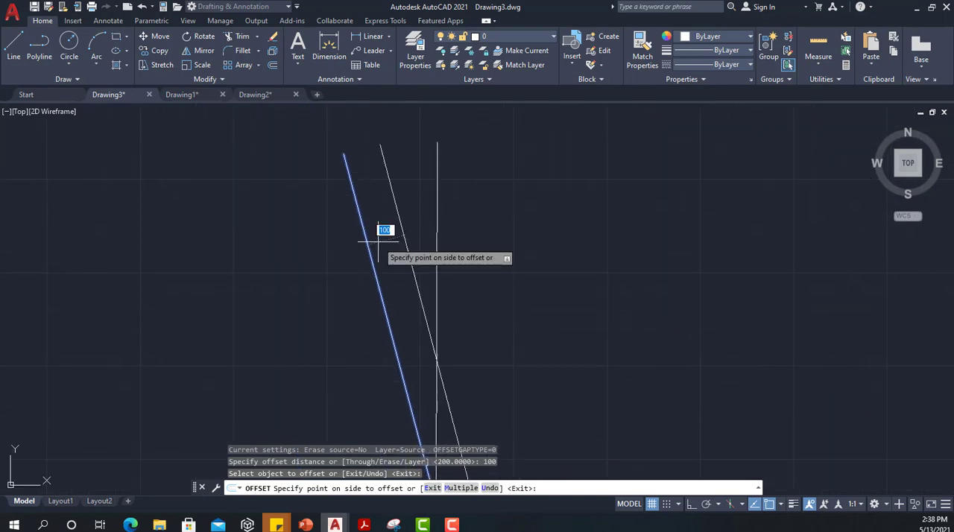
pyautogui.scroll(-2, 377, 241)
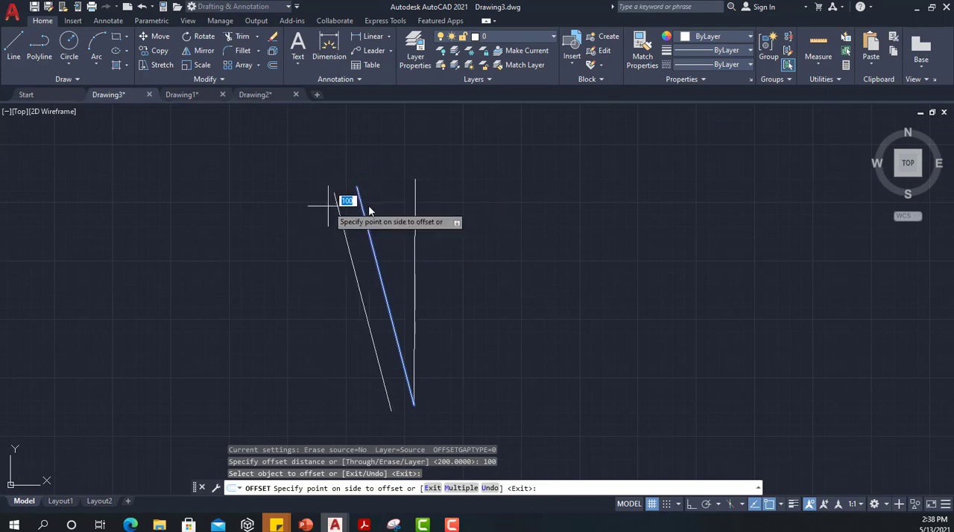
pyautogui.click(287, 243)
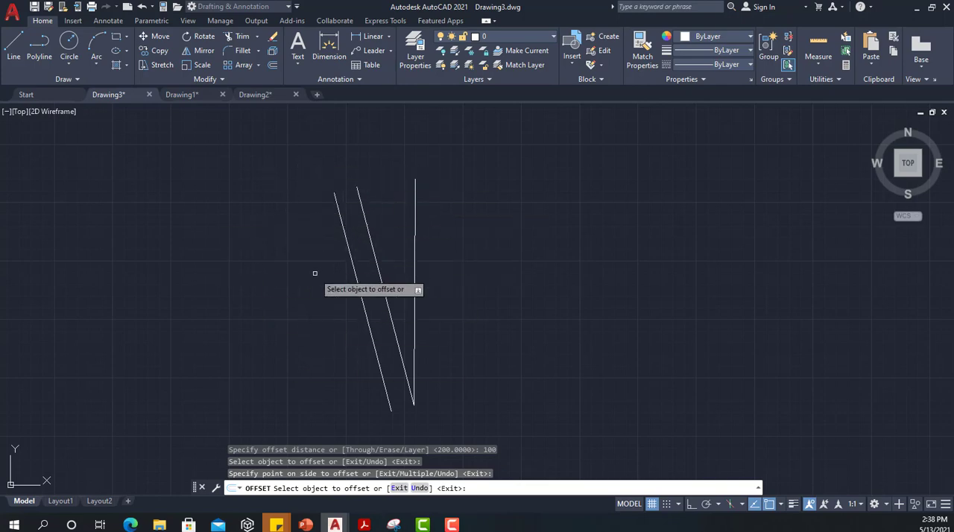
# Step: Draw a closed freeform spline through eight fit points beside the vertical line, using the Close option
pyautogui.press('Escape')
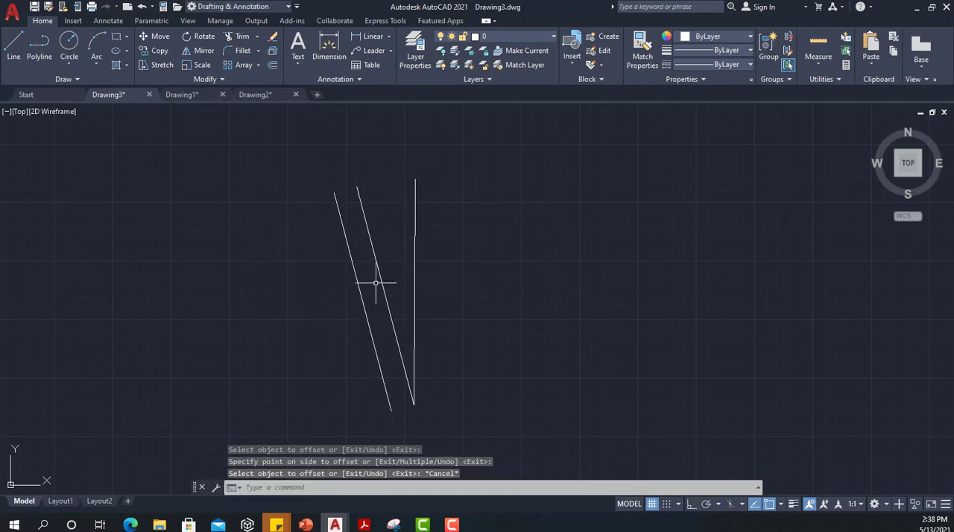
pyautogui.click(76, 80)
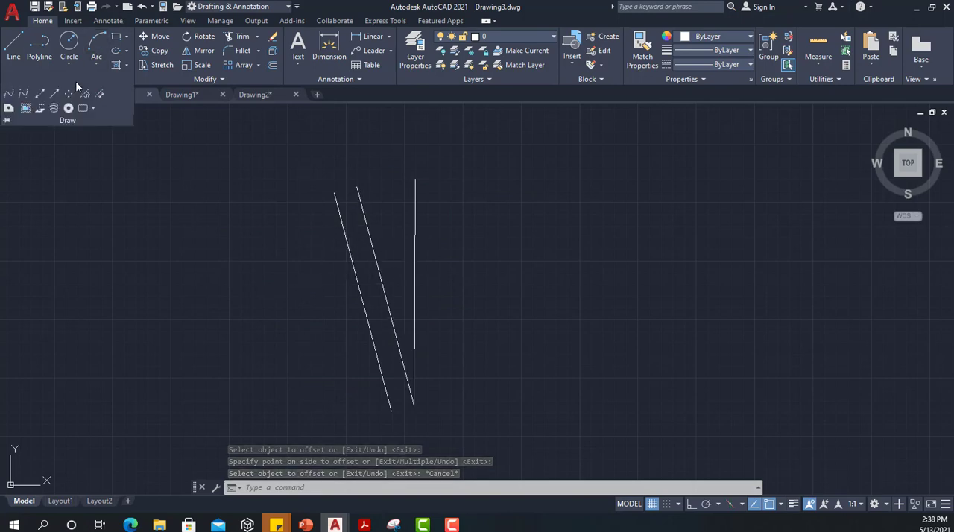
pyautogui.click(9, 94)
pyautogui.click(513, 250)
pyautogui.click(581, 192)
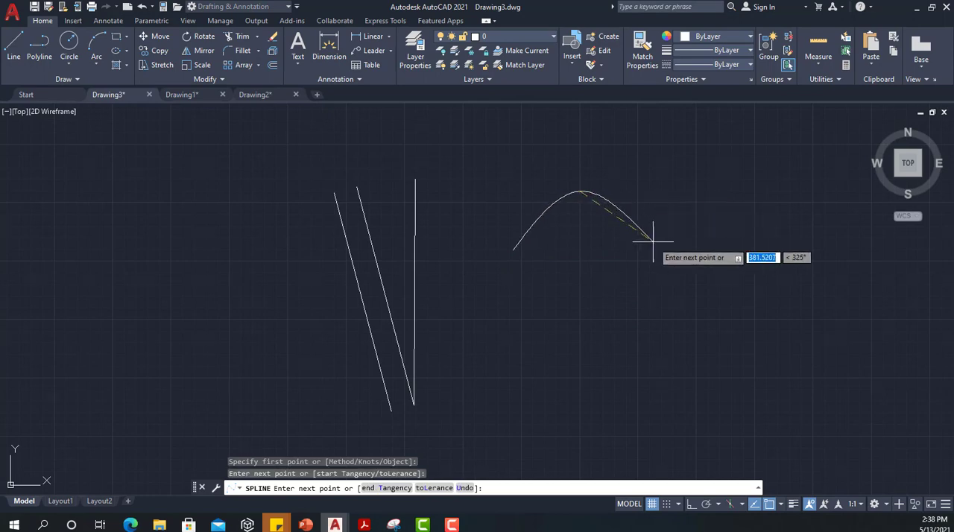
pyautogui.click(655, 248)
pyautogui.click(722, 337)
pyautogui.click(768, 355)
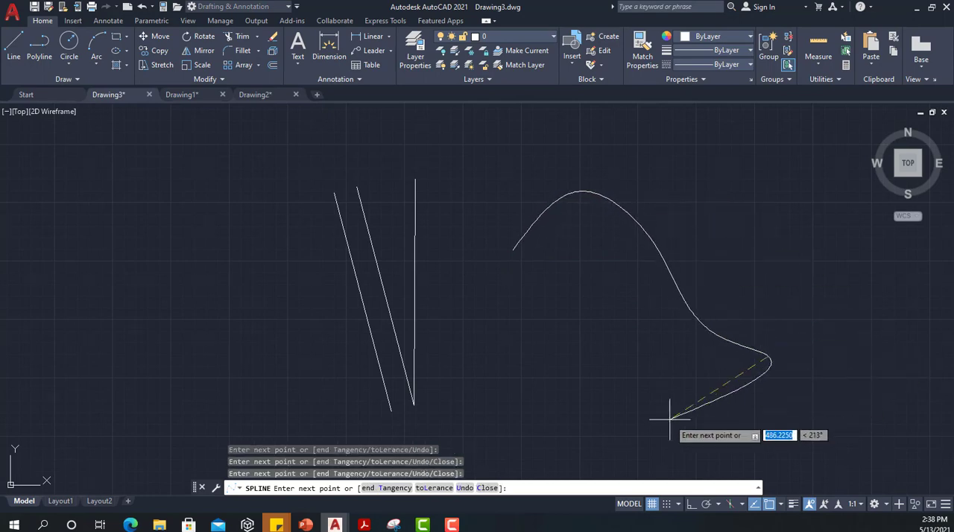
pyautogui.click(667, 420)
pyautogui.click(574, 351)
pyautogui.click(488, 307)
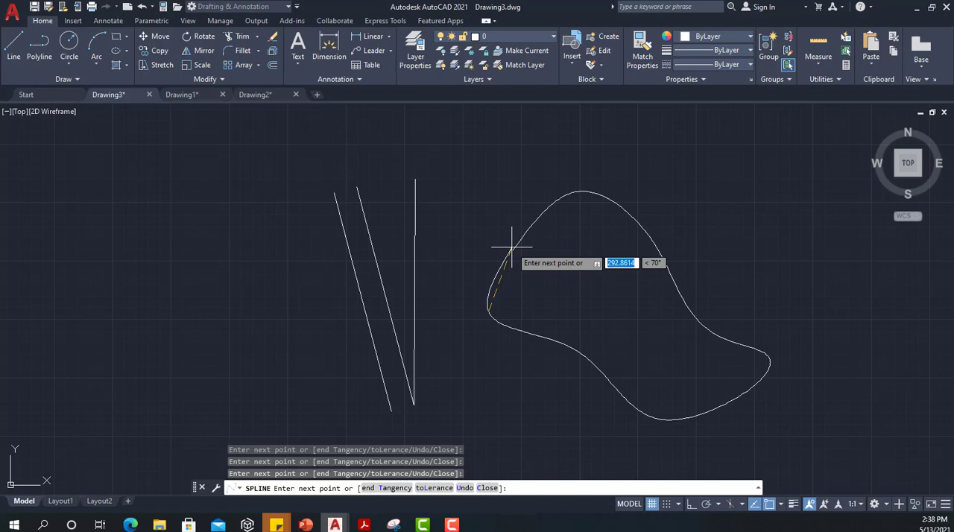
pyautogui.write('c')
pyautogui.press('Return')
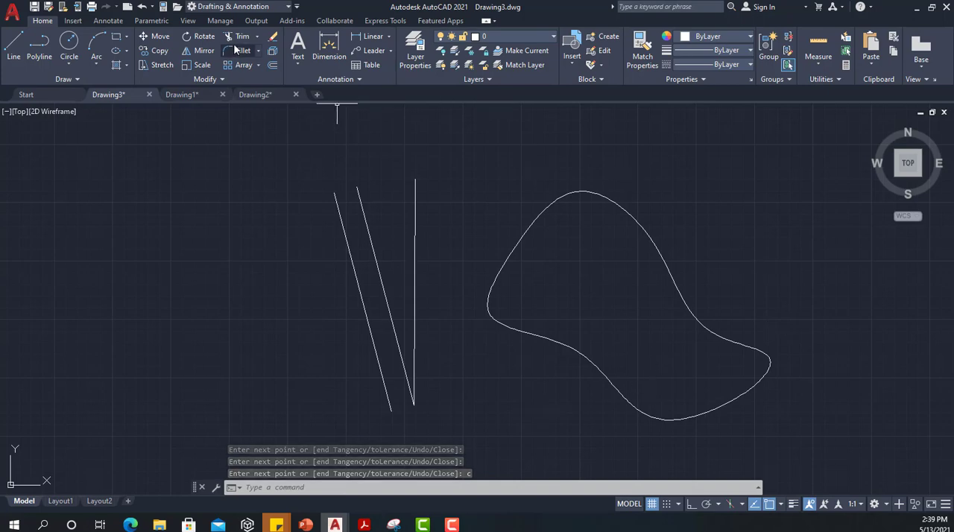
# Step: Offset the closed spline inward by 70 units
pyautogui.click(271, 66)
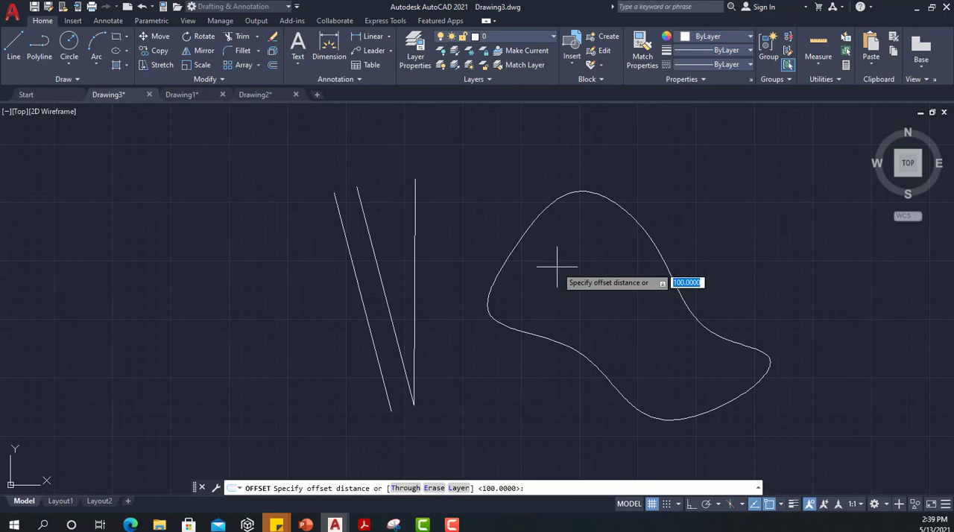
pyautogui.write('70')
pyautogui.press('Return')
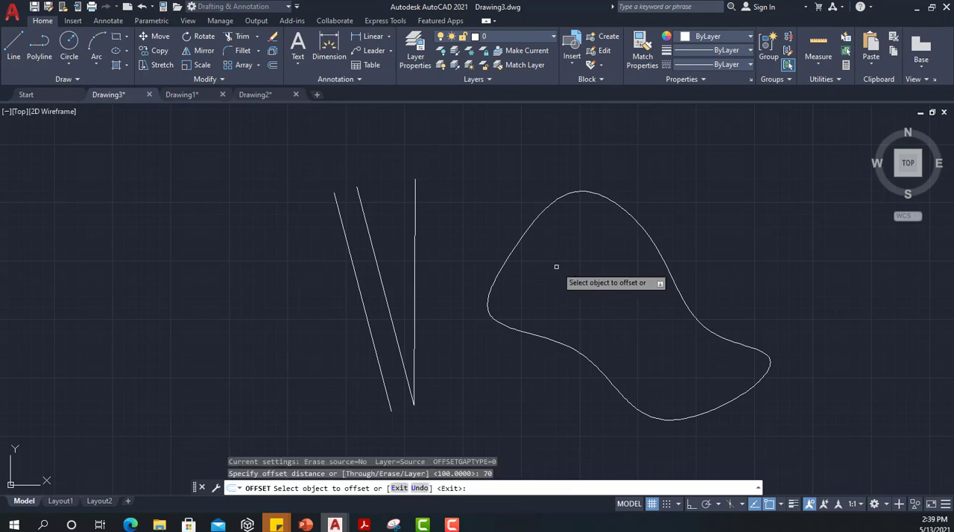
pyautogui.click(590, 193)
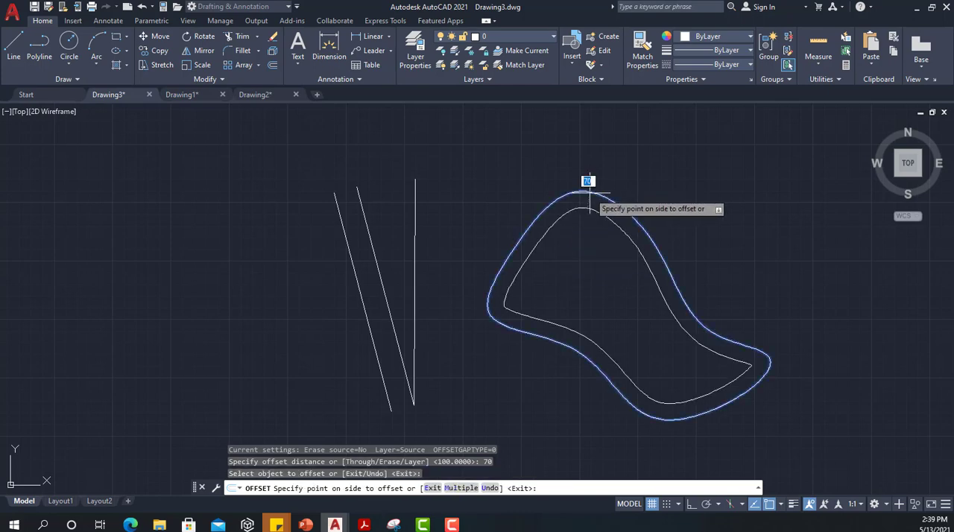
pyautogui.click(576, 255)
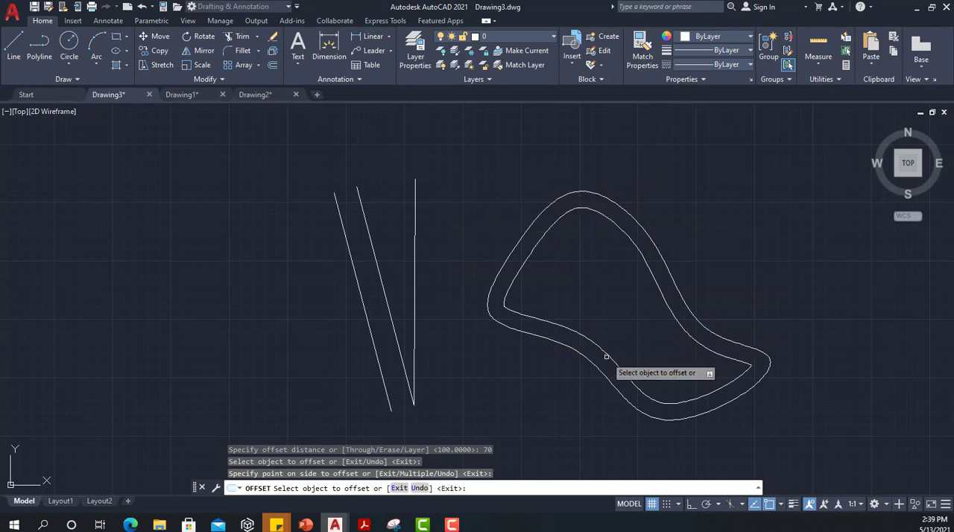
# Step: Using the same 70-unit distance, offset the spline outward twice in succession and its inner copy inward once
pyautogui.click(616, 202)
pyautogui.click(621, 183)
pyautogui.click(634, 192)
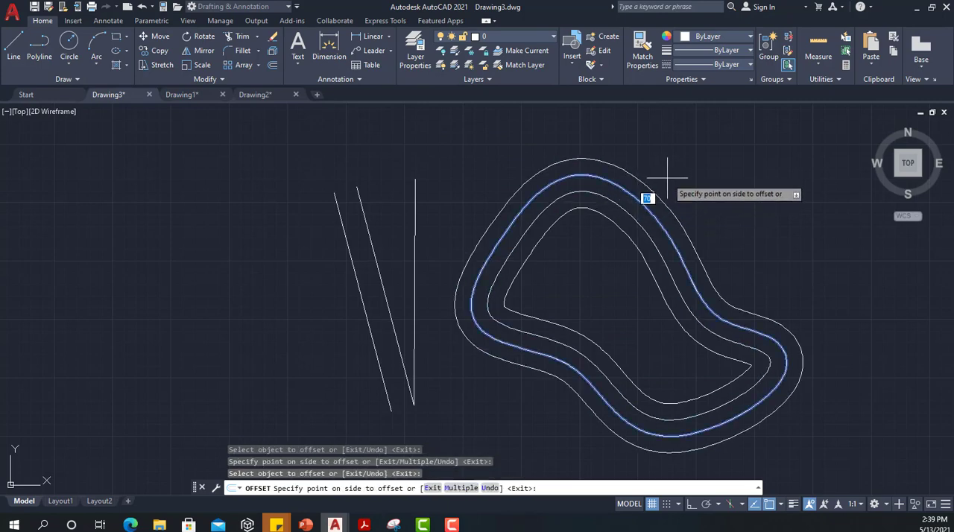
pyautogui.click(667, 179)
pyautogui.click(634, 254)
pyautogui.click(612, 282)
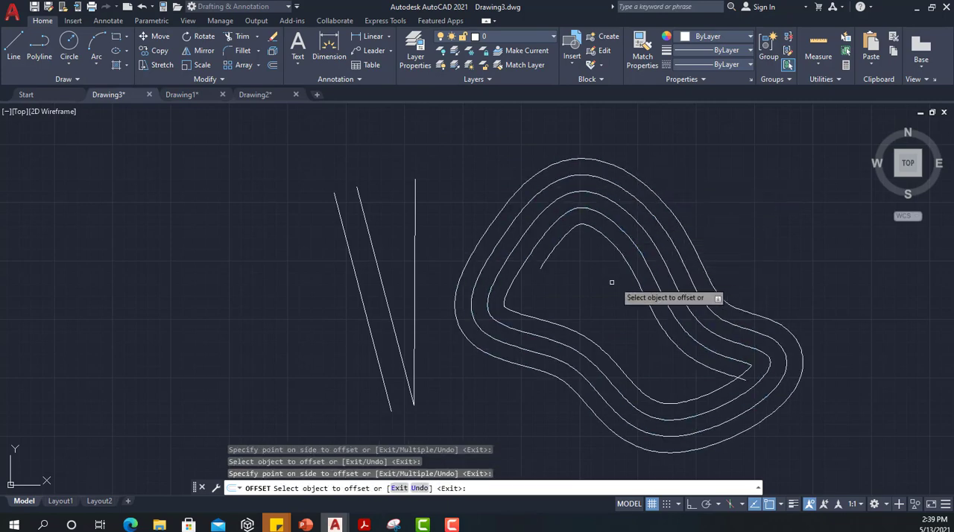
# Step: Offset the vertical line 70 units toward the spline and the outermost loop another 70 units outward
pyautogui.click(415, 206)
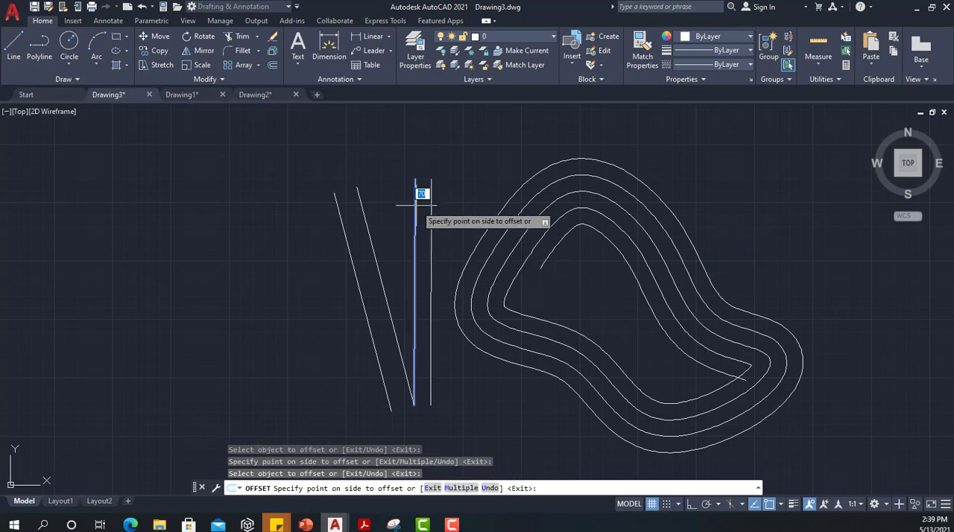
pyautogui.click(422, 208)
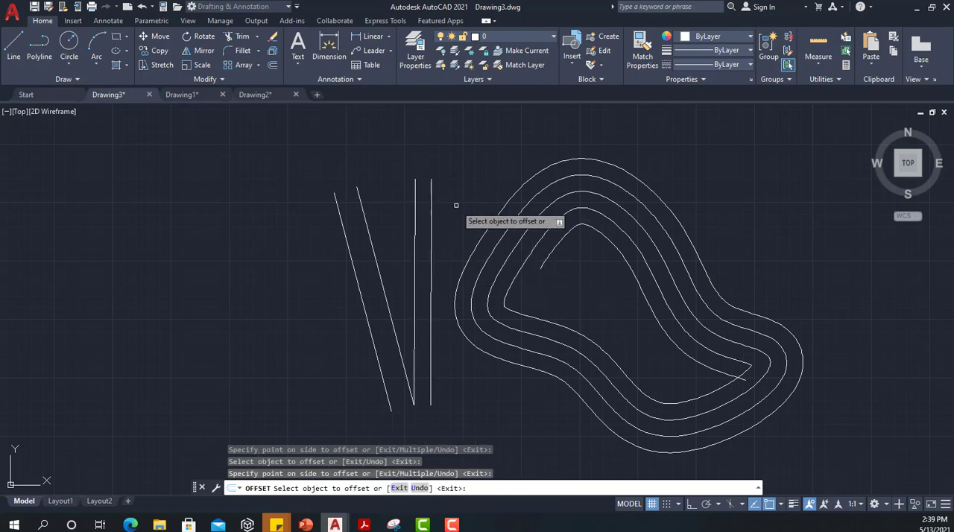
pyautogui.click(628, 176)
pyautogui.click(634, 147)
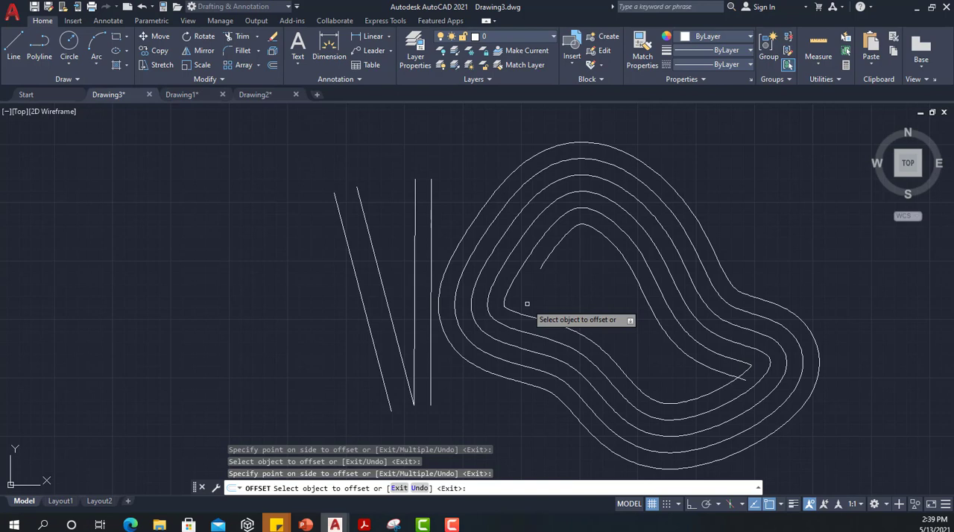
pyautogui.press('Escape')
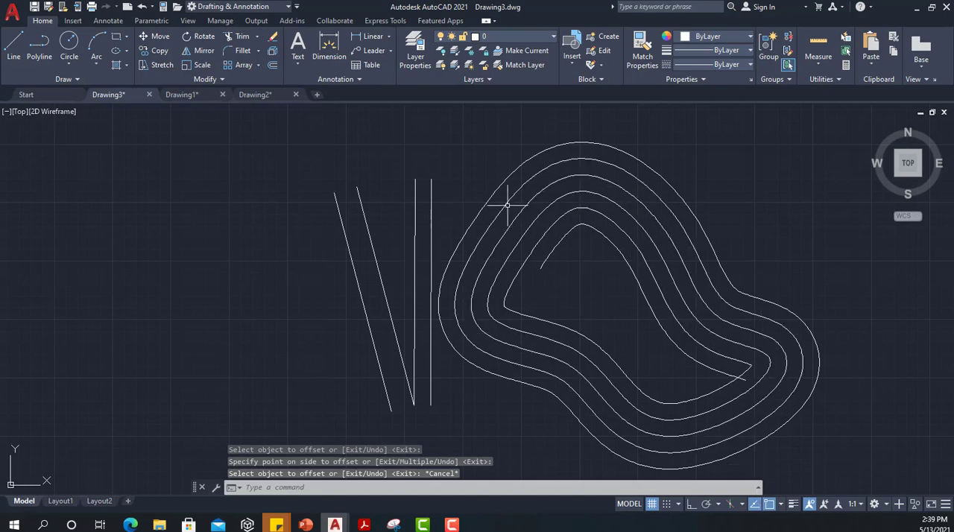
# Step: In Drawing1, draw a 30-unit horizontal line beside the reference image with Ortho turned on
pyautogui.click(182, 95)
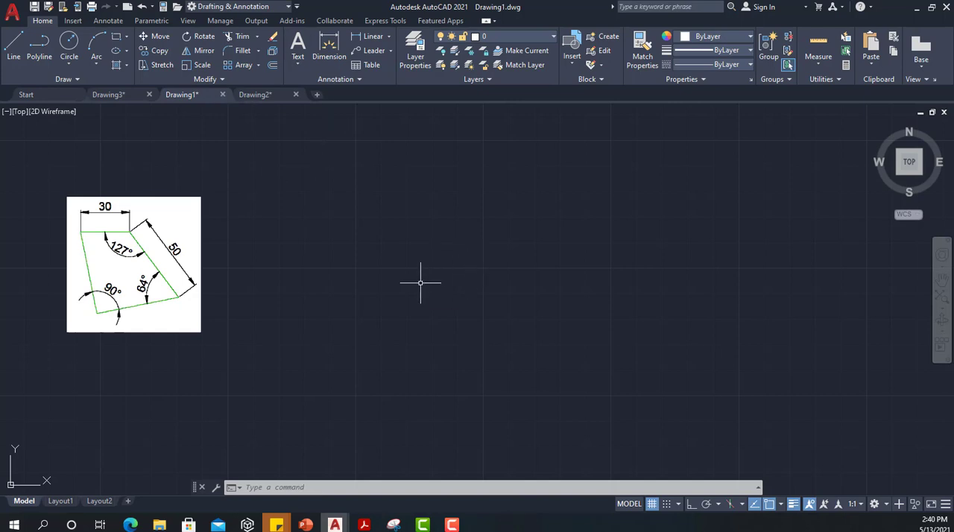
pyautogui.write('l')
pyautogui.press('Return')
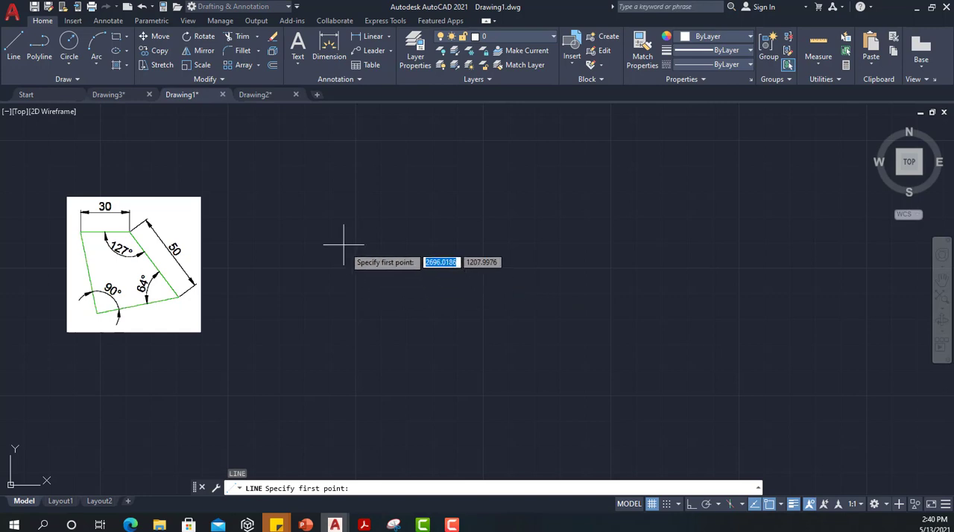
pyautogui.click(330, 217)
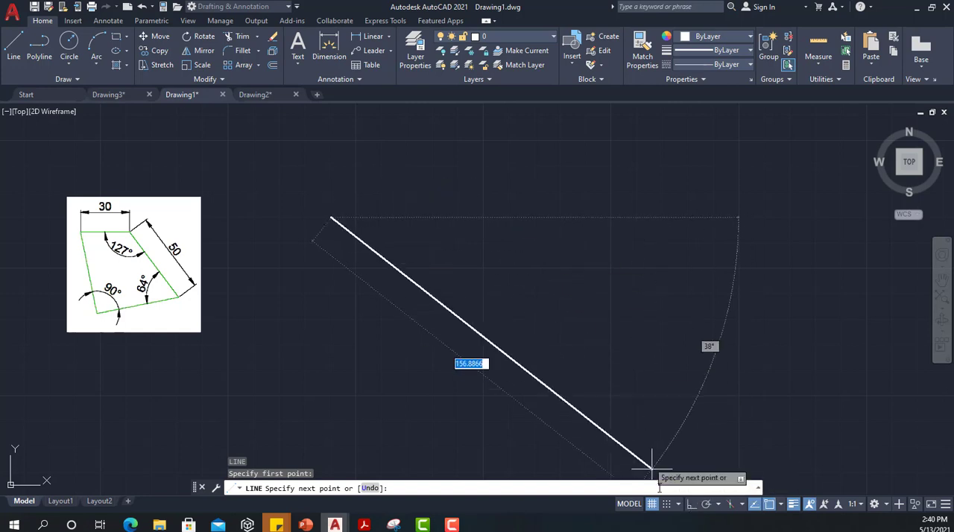
pyautogui.click(693, 510)
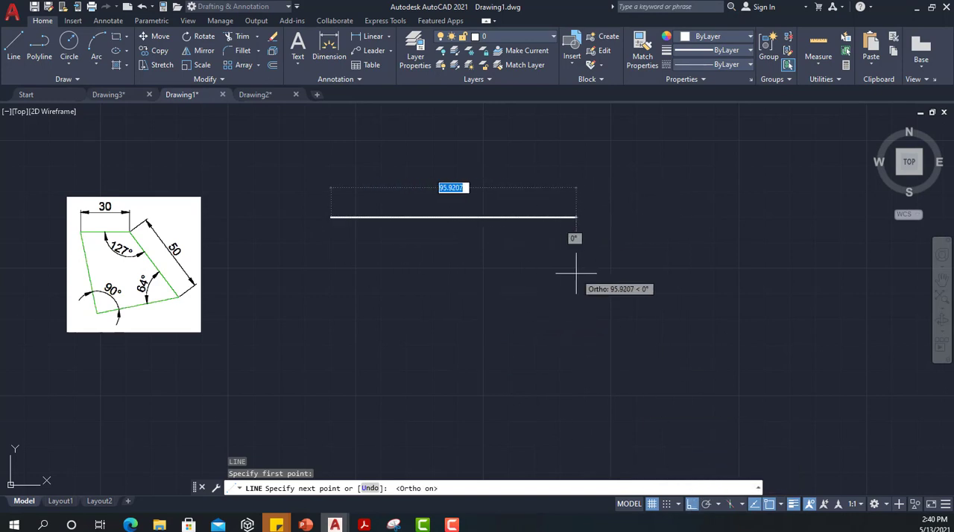
pyautogui.write('30')
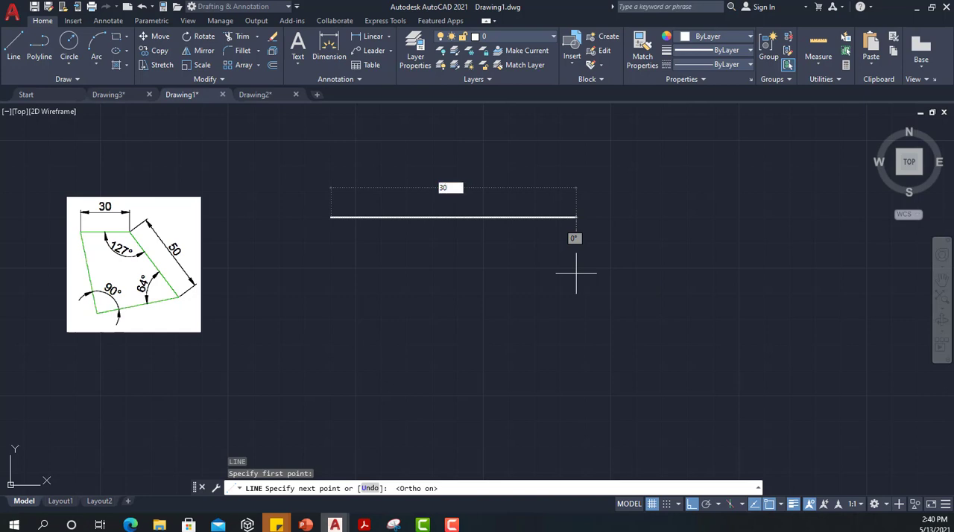
pyautogui.press('Return')
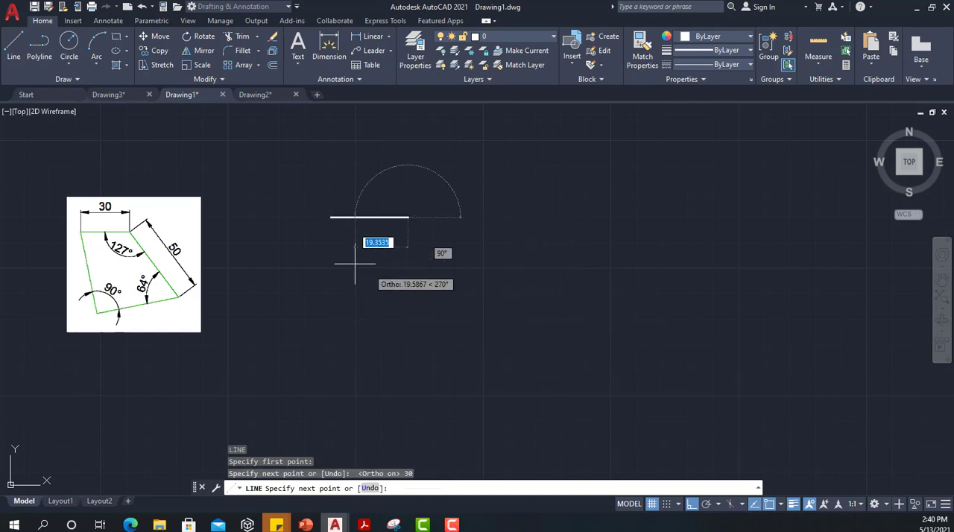
# Step: Turn Ortho off and continue from the horizontal line's end with a 50-unit segment at -53 degrees
pyautogui.click(692, 504)
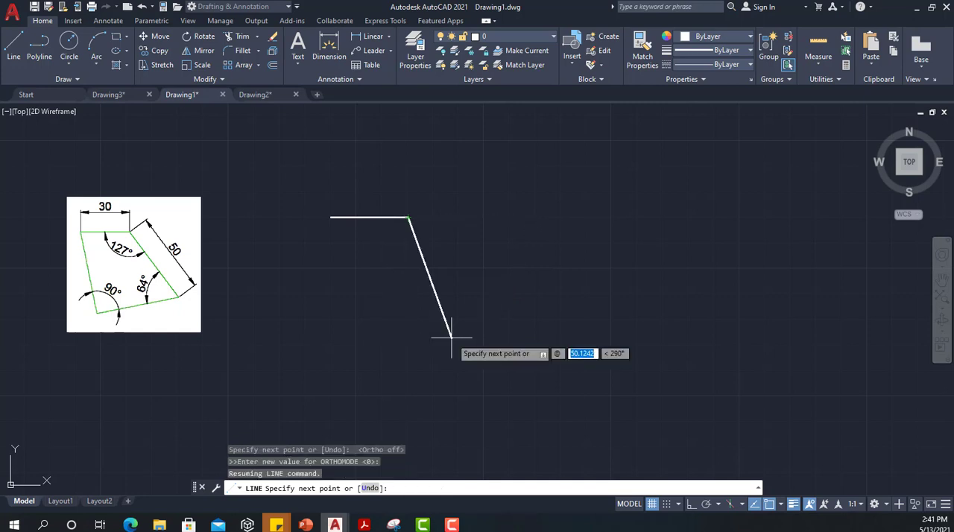
pyautogui.write('50')
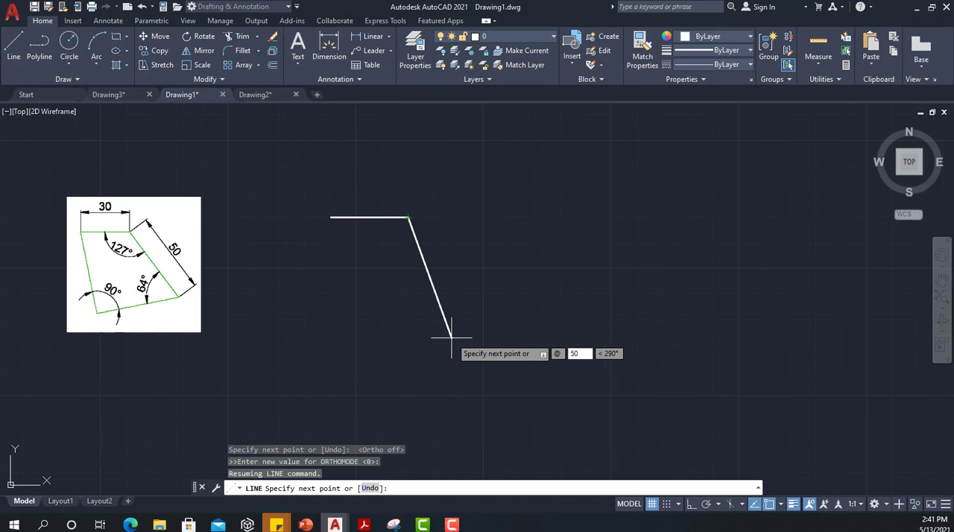
pyautogui.press('Tab')
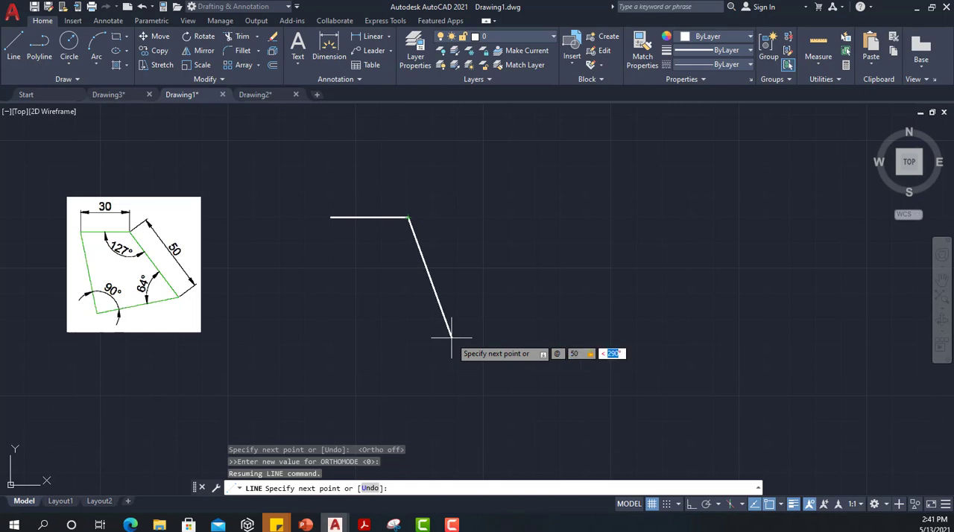
pyautogui.write('-53')
pyautogui.press('Return')
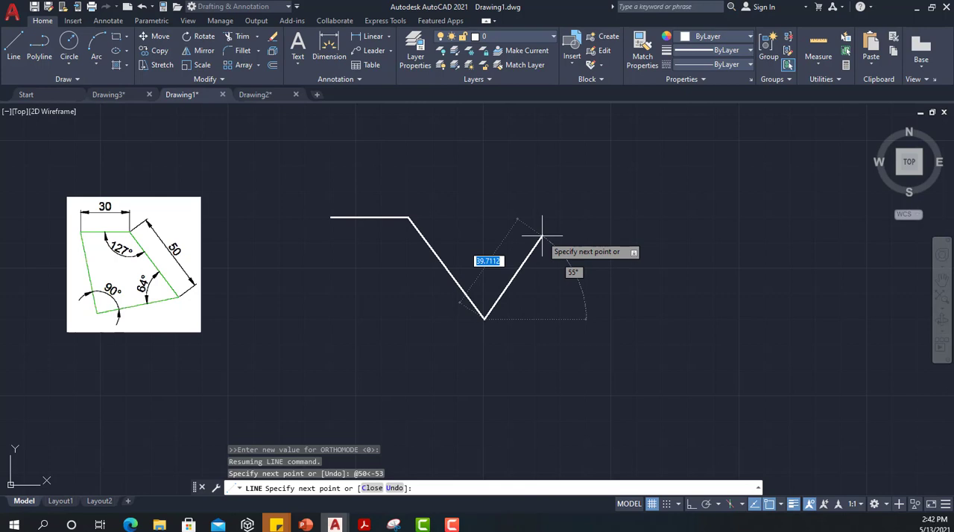
pyautogui.press('Escape')
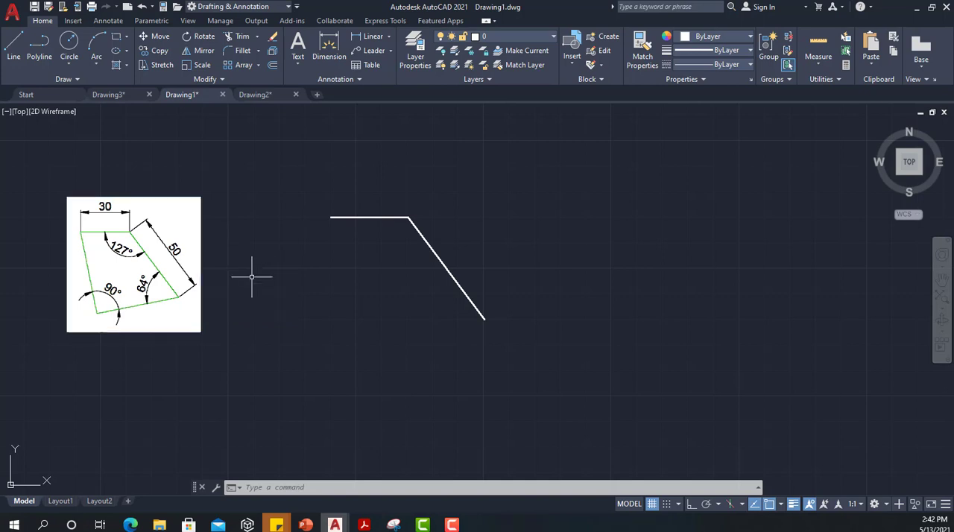
# Step: Draw a 50-unit line at -79 degrees from the free endpoint of the horizontal line, using endpoint snap
pyautogui.write('l')
pyautogui.press('Return')
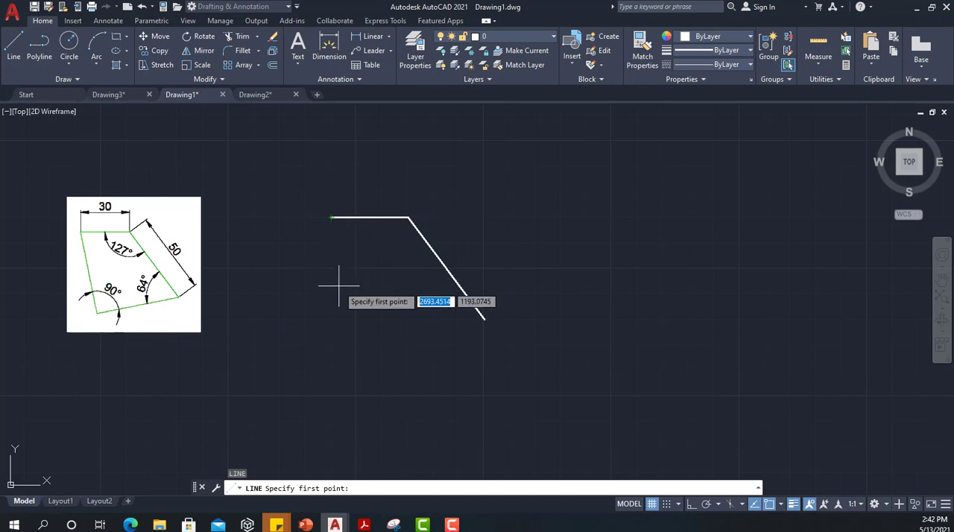
pyautogui.write('end')
pyautogui.press('Return')
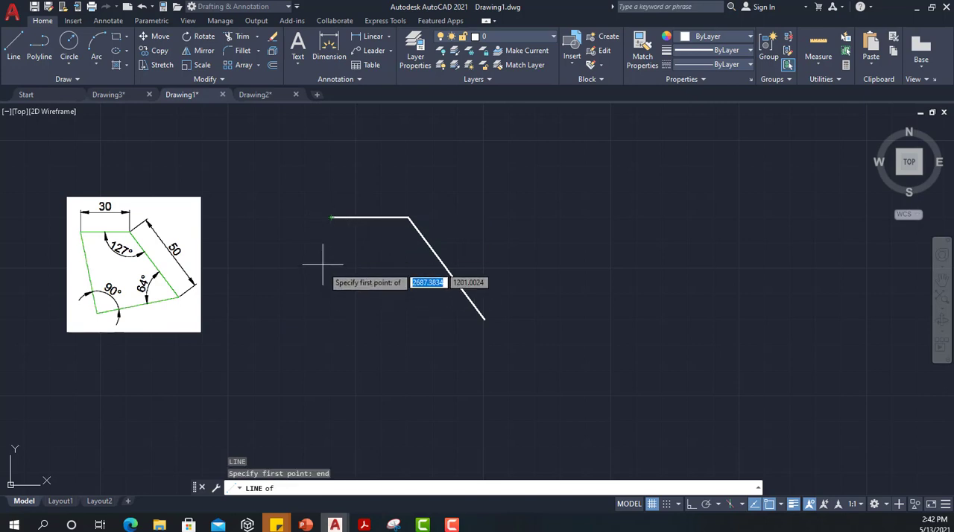
pyautogui.click(331, 218)
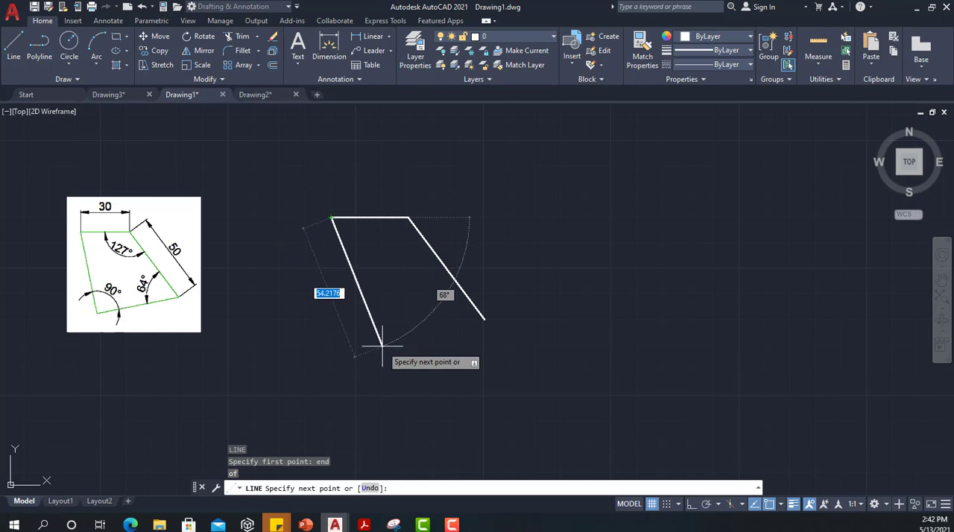
pyautogui.write('5')
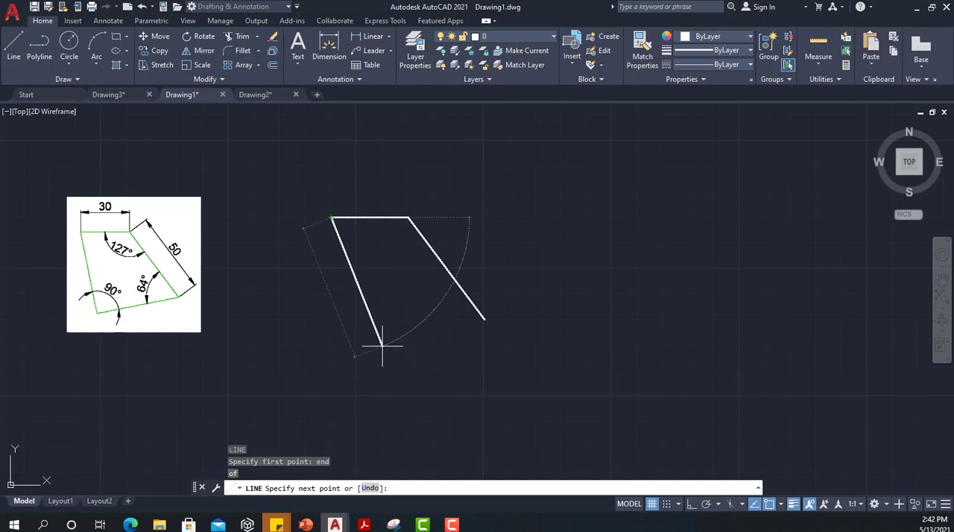
pyautogui.write('@')
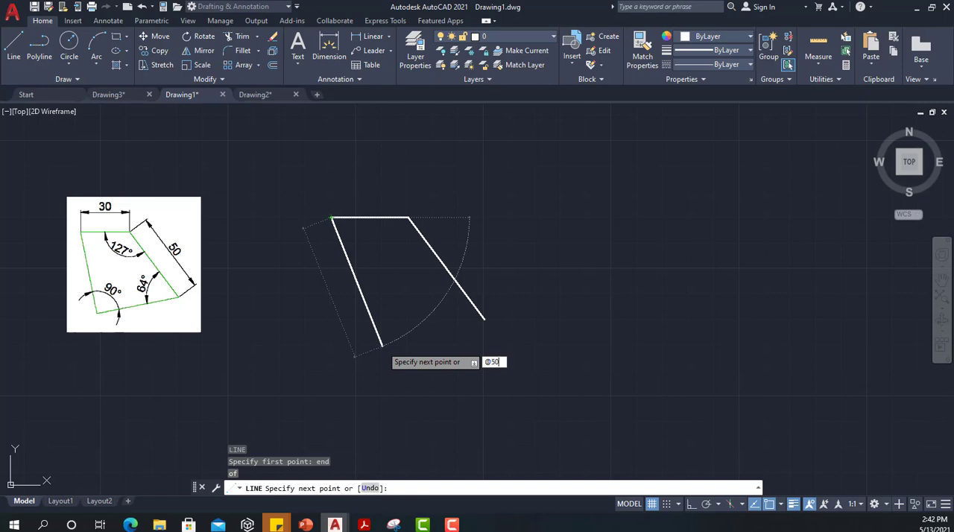
pyautogui.write('50')
pyautogui.press('Tab')
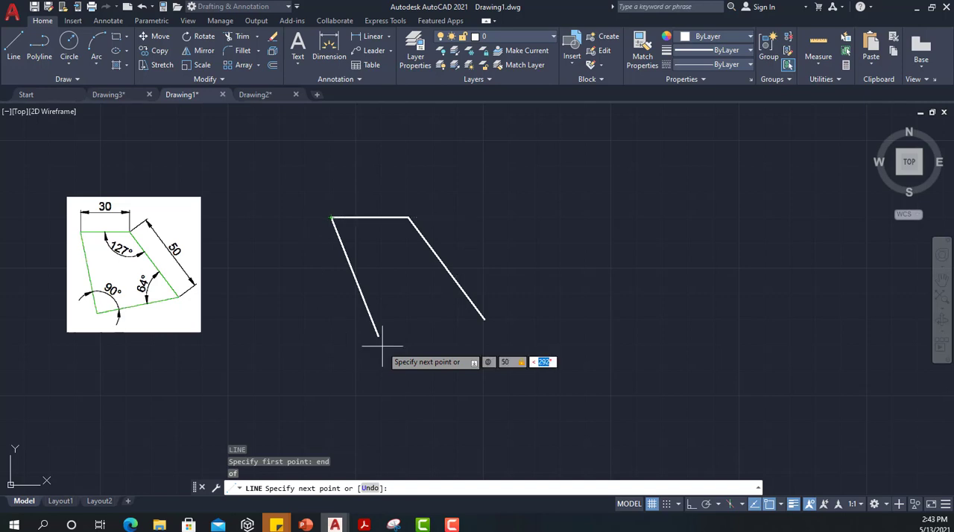
pyautogui.write('-79')
pyautogui.press('Return')
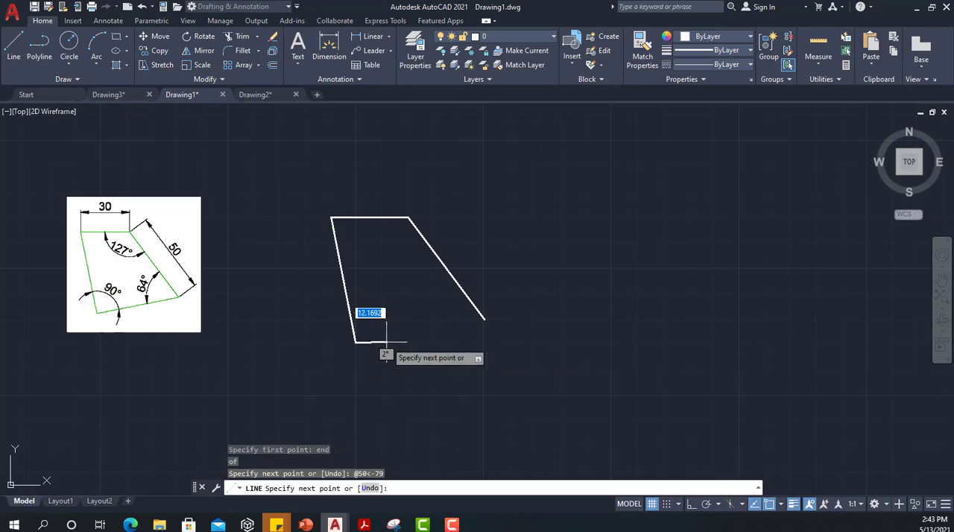
pyautogui.press('Escape')
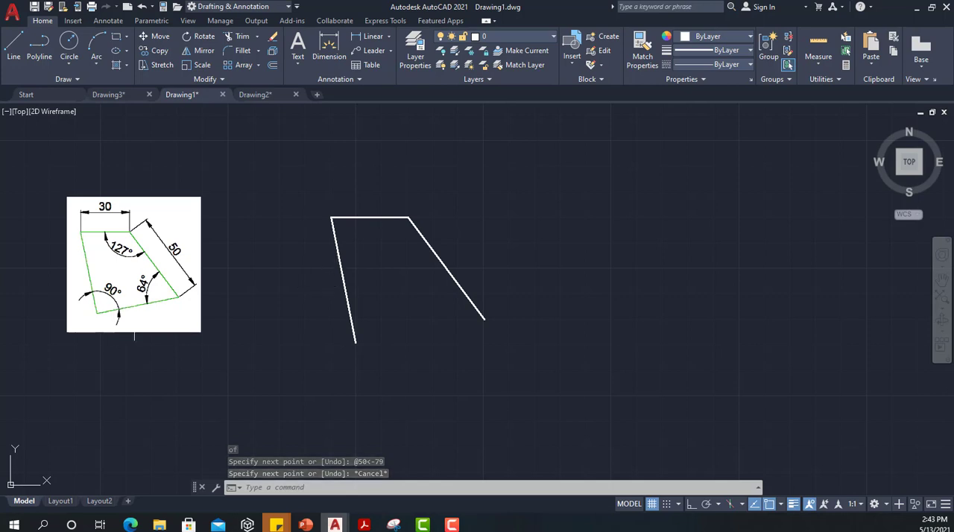
# Step: Rotate a copy of the 50-unit slanted line by 64 degrees about its lower endpoint, using endpoint snap for the base point
pyautogui.click(441, 262)
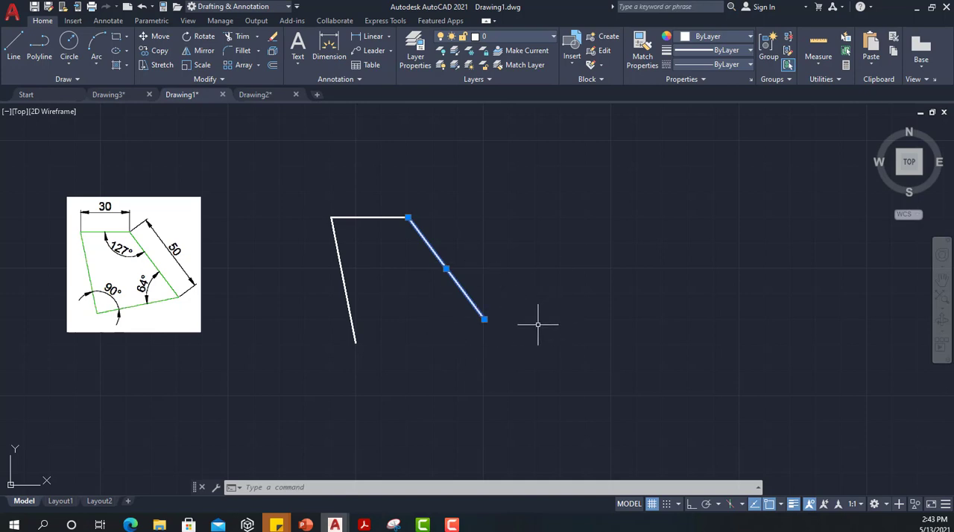
pyautogui.press('Escape')
pyautogui.write('l')
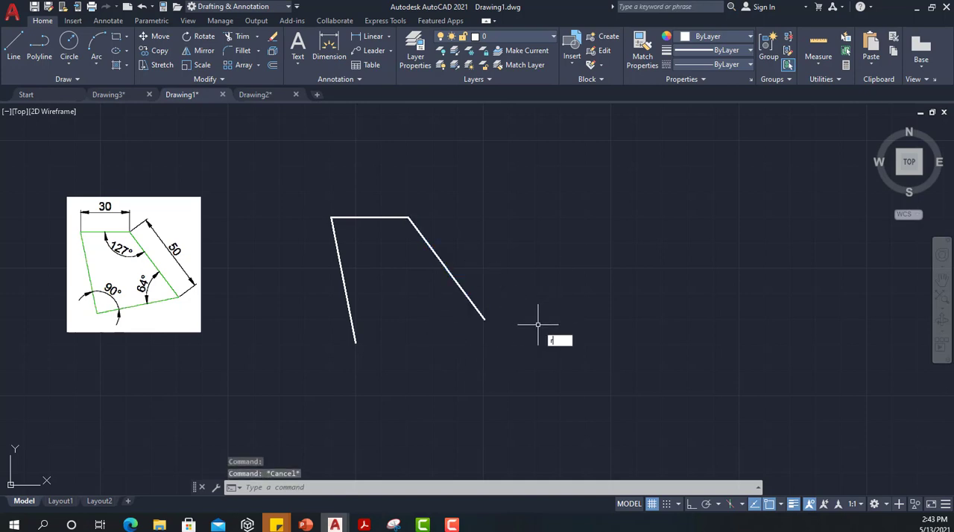
pyautogui.press('Return')
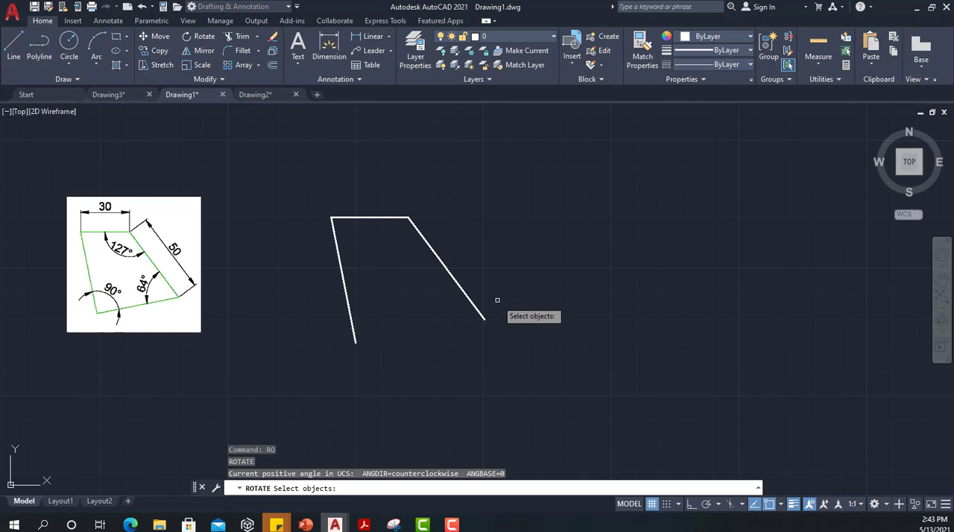
pyautogui.click(442, 264)
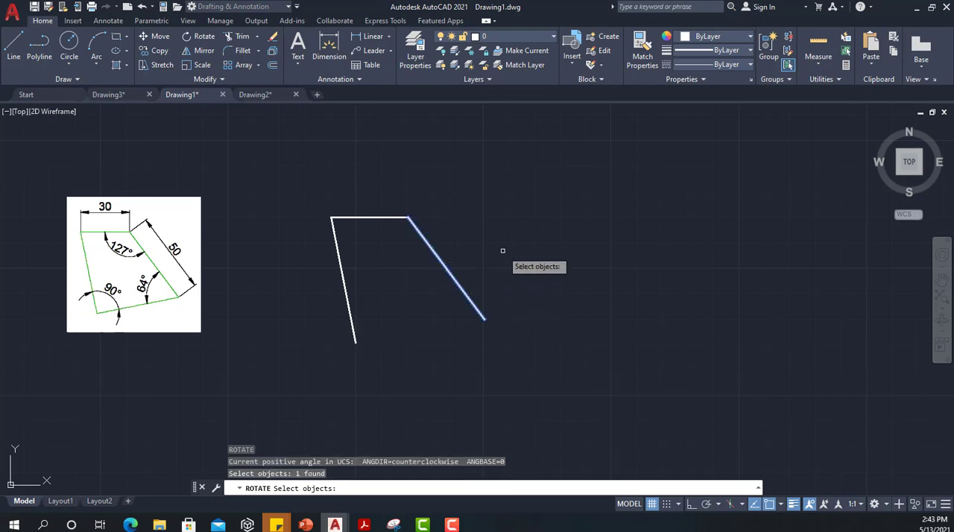
pyautogui.press('Return')
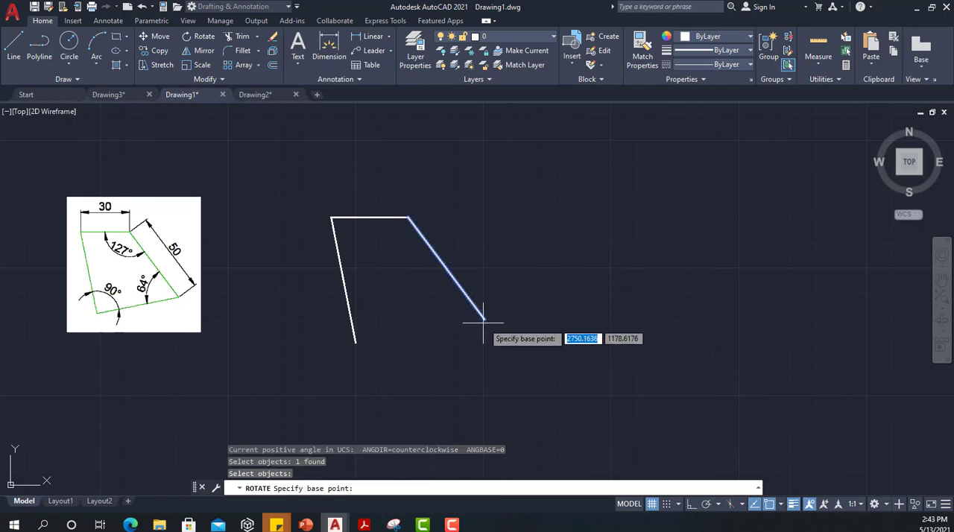
pyautogui.write('e')
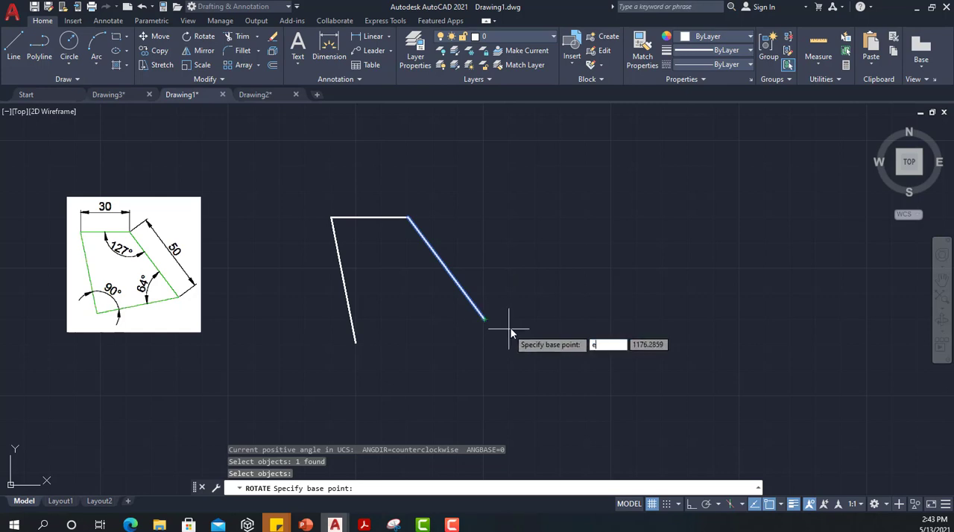
pyautogui.write('nd')
pyautogui.press('Return')
pyautogui.click(487, 319)
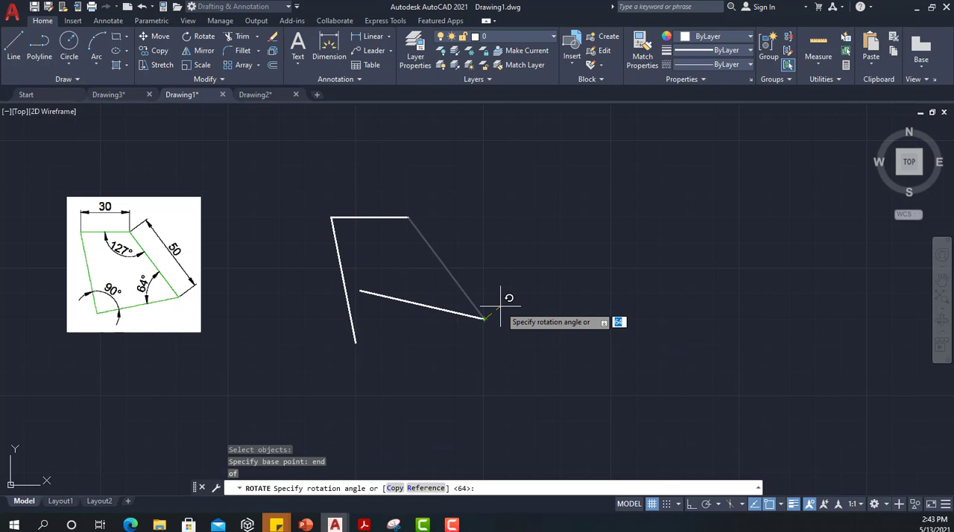
pyautogui.write('c')
pyautogui.press('Return')
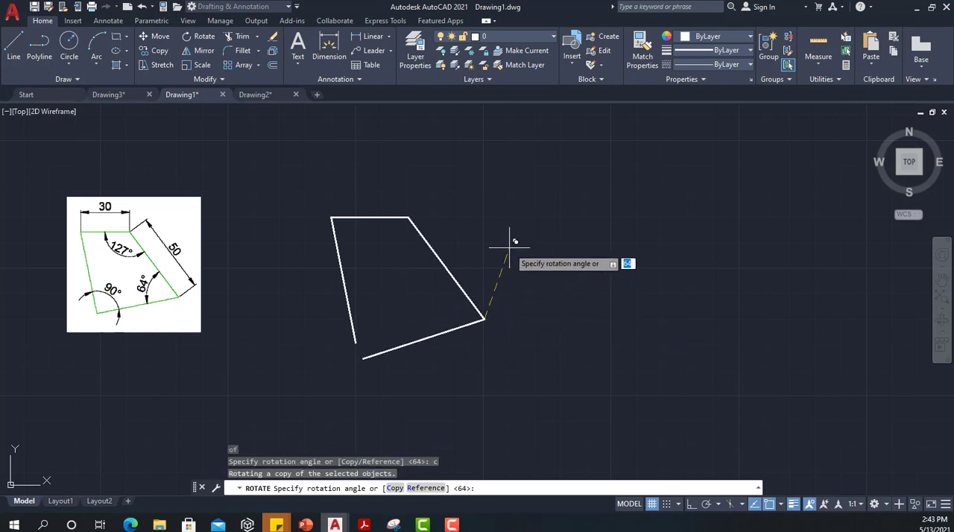
pyautogui.write('64')
pyautogui.press('Return')
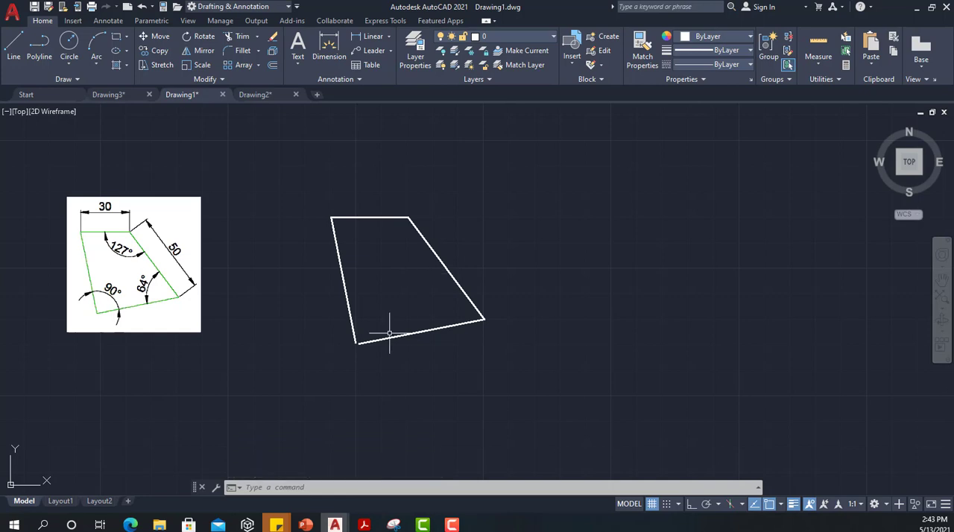
# Step: Close the gap at the quadrilateral's lower-left corner by filleting the 64-degree copy and the -79-degree line with radius 0
pyautogui.scroll(8, 353, 342)
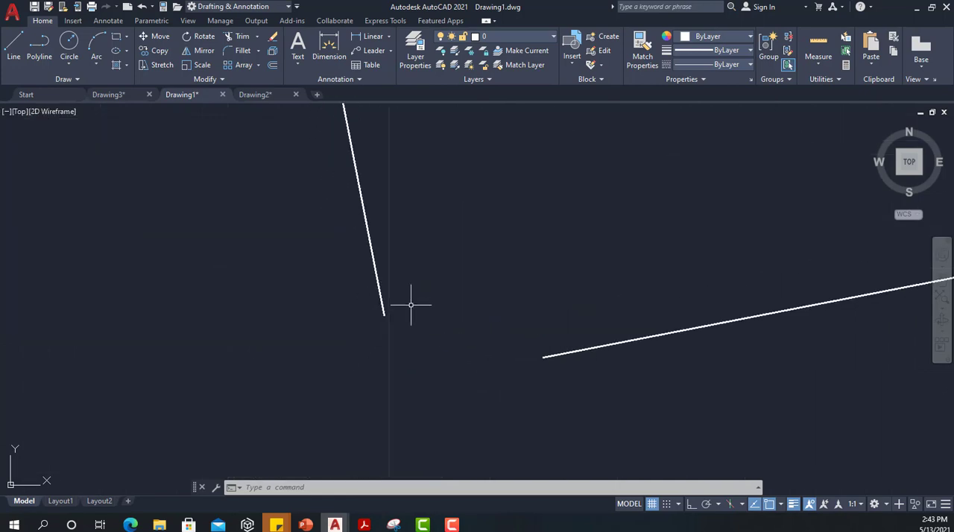
pyautogui.scroll(1, 410, 305)
pyautogui.scroll(-6, 458, 349)
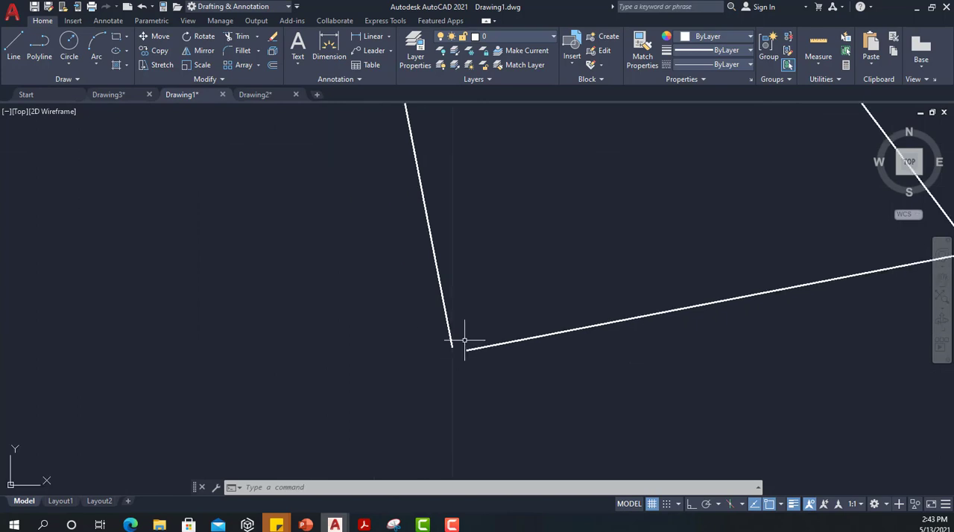
pyautogui.scroll(-5, 464, 340)
pyautogui.moveTo(518, 268); pyautogui.dragTo(489, 307, button='middle')
pyautogui.scroll(-2, 484, 301)
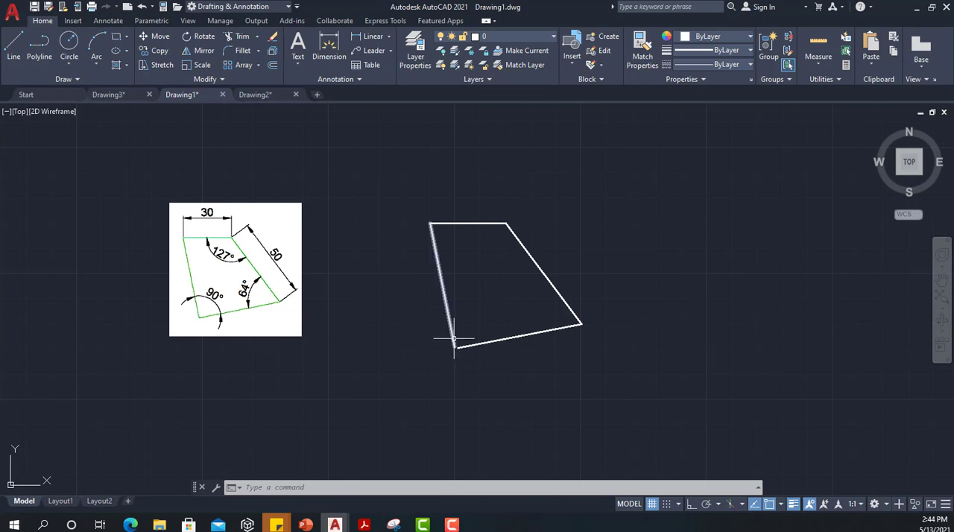
pyautogui.moveTo(454, 340)
pyautogui.click(228, 53)
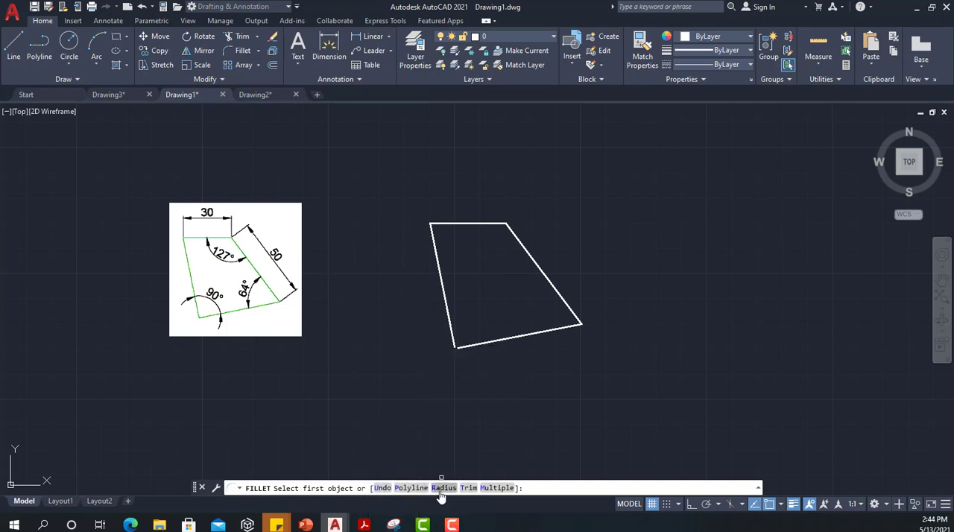
pyautogui.write('r')
pyautogui.press('Return')
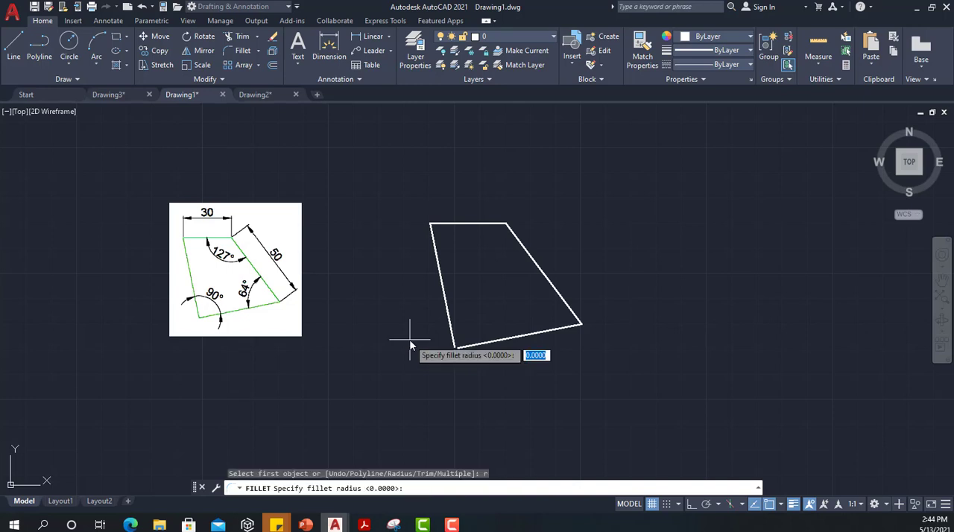
pyautogui.write('0')
pyautogui.press('Return')
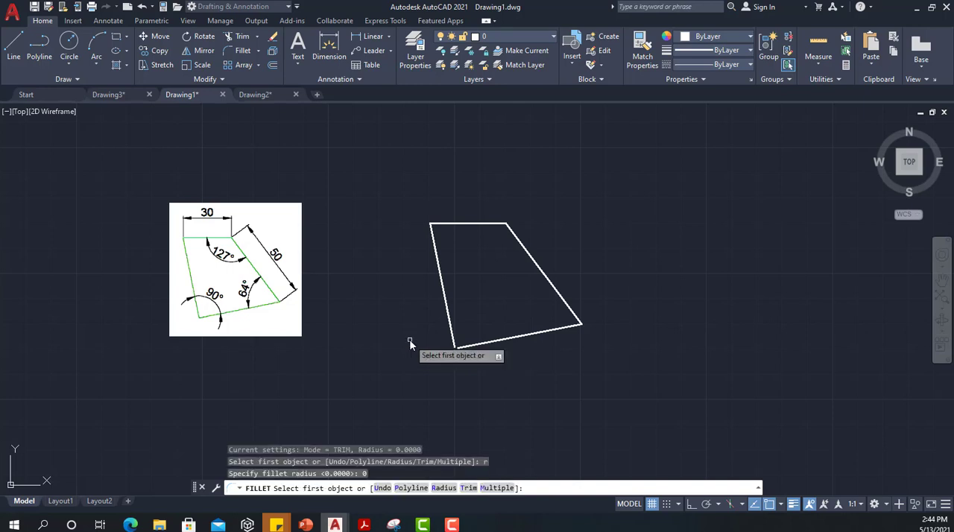
pyautogui.click(473, 346)
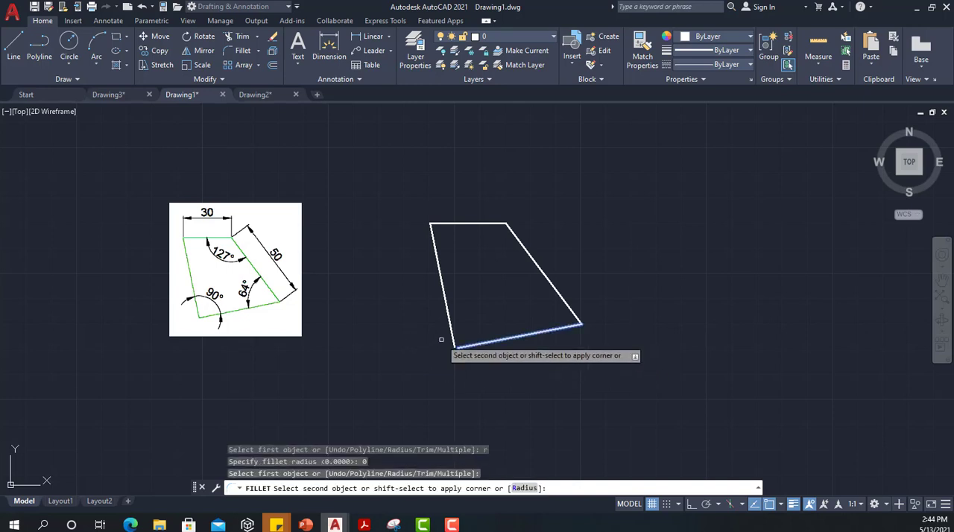
pyautogui.click(451, 338)
pyautogui.scroll(5, 448, 351)
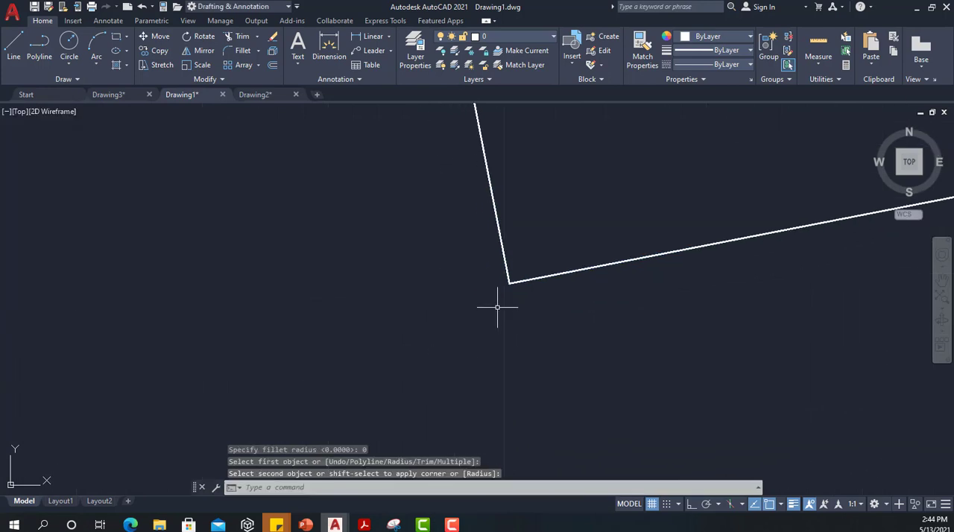
pyautogui.scroll(-5, 505, 297)
pyautogui.moveTo(534, 234); pyautogui.dragTo(386, 294, button='middle')
pyautogui.scroll(4, 385, 295)
pyautogui.scroll(-2, 386, 294)
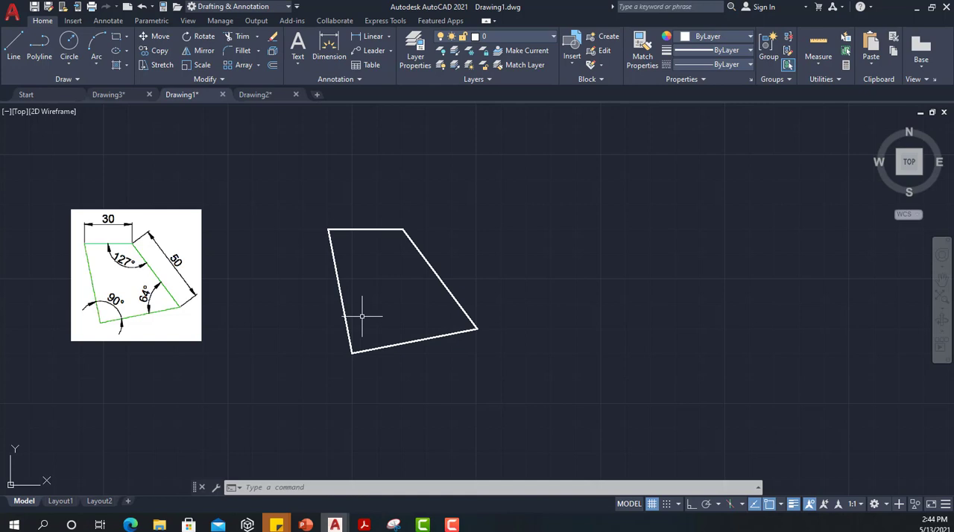
# Step: In Drawing2, draw a 30-unit vertical line upward beside the reference image with Ortho turned on
pyautogui.click(257, 95)
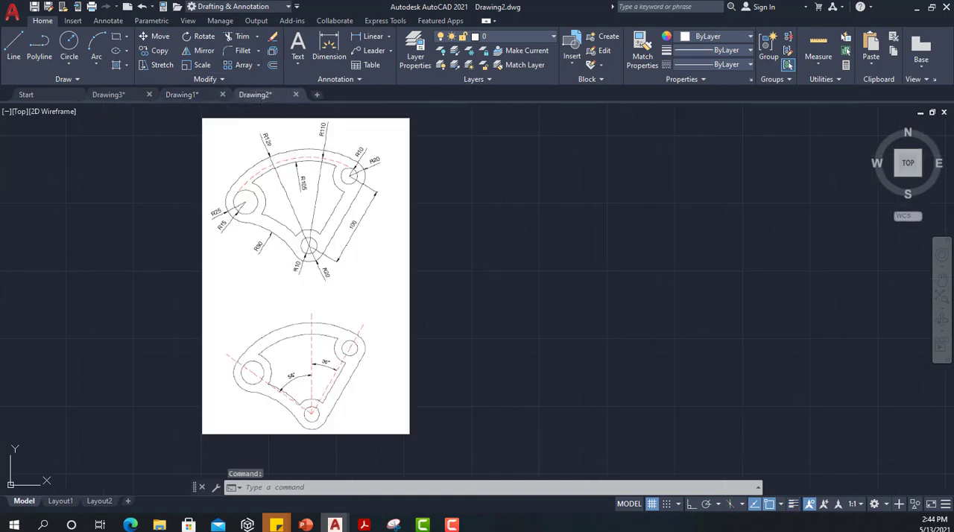
pyautogui.moveTo(551, 234); pyautogui.dragTo(475, 242, button='middle')
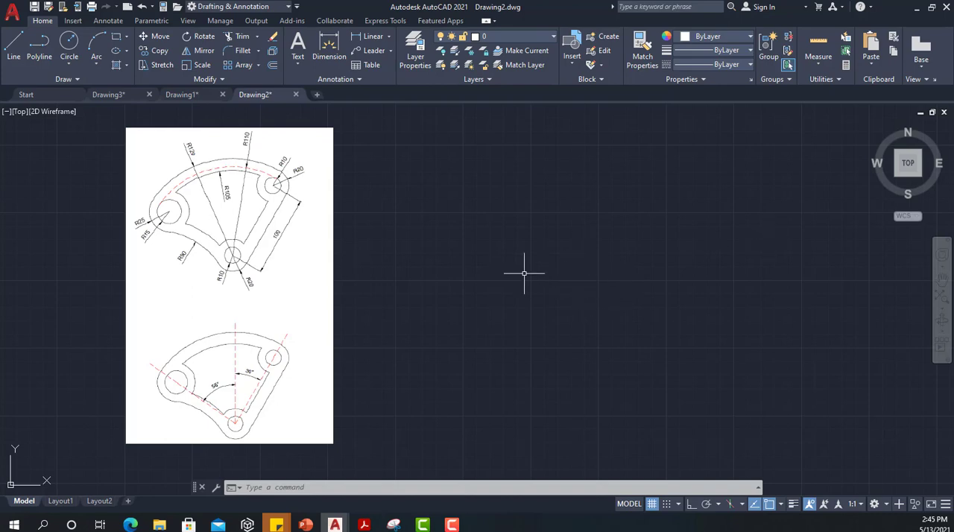
pyautogui.write('L')
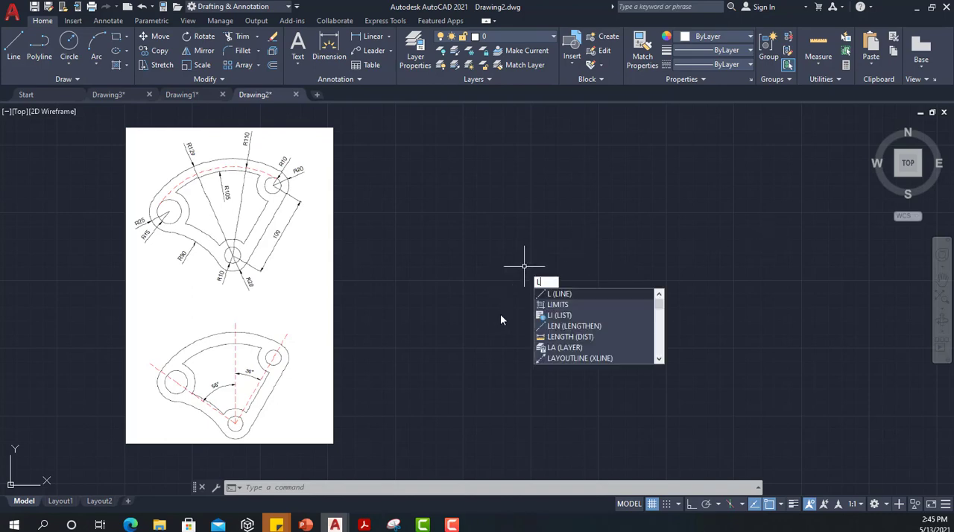
pyautogui.press('Return')
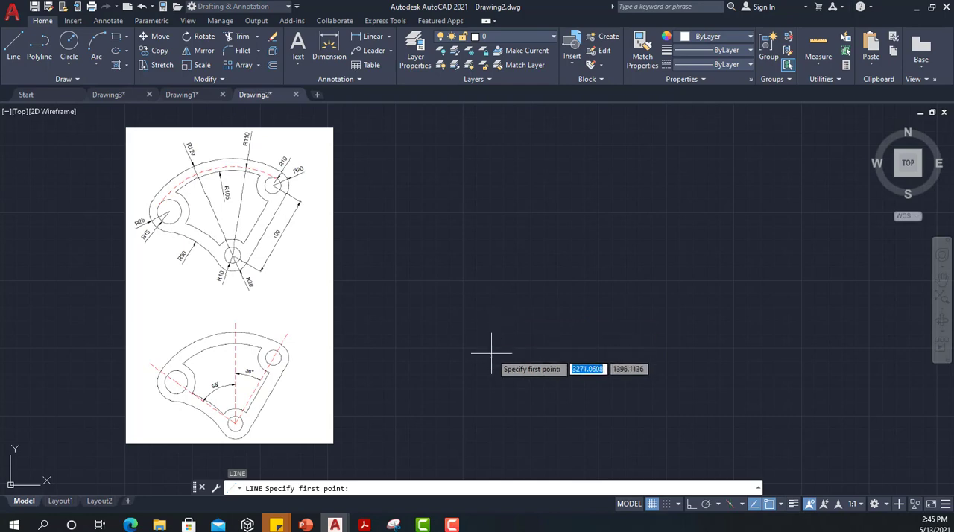
pyautogui.click(533, 352)
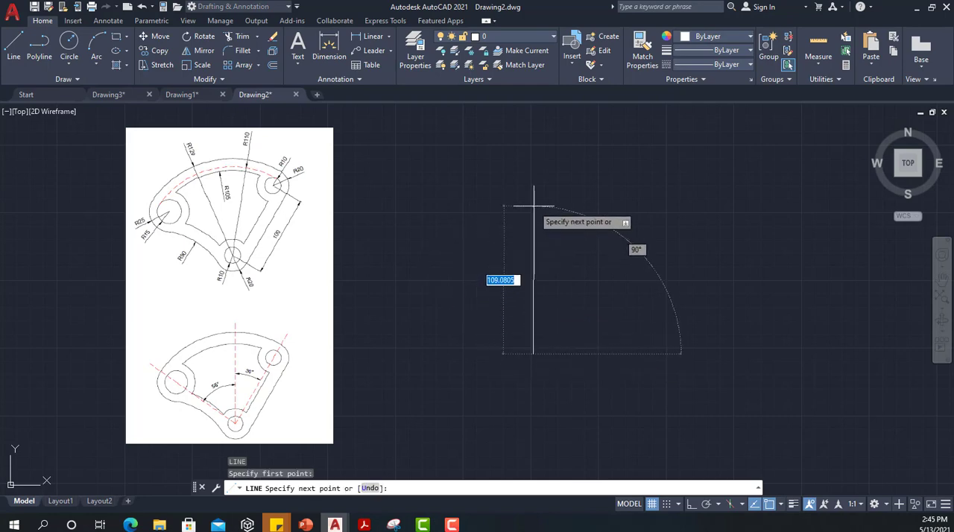
pyautogui.click(691, 504)
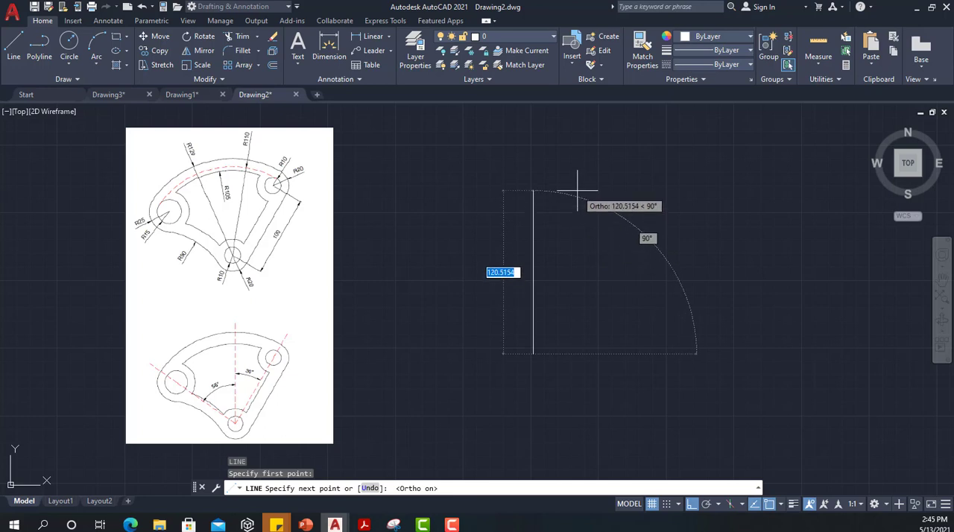
pyautogui.write('30')
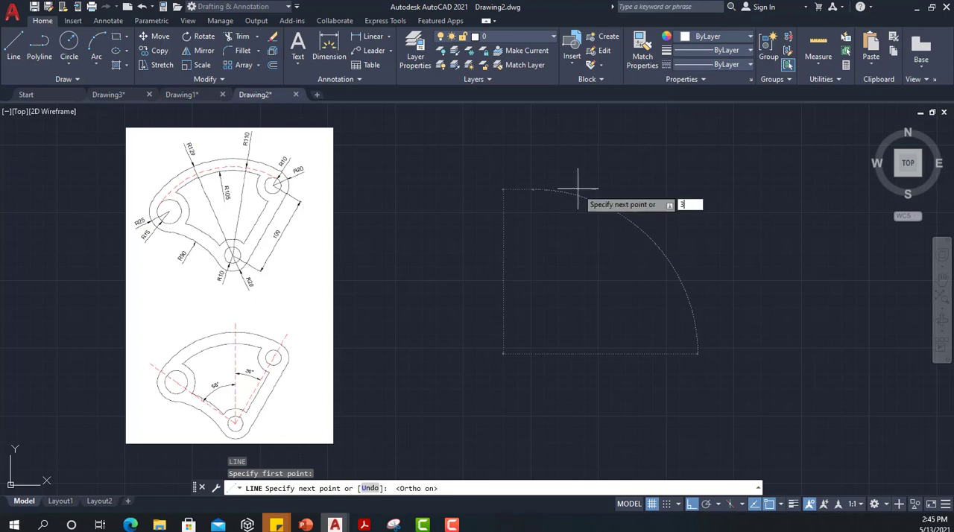
pyautogui.press('Return')
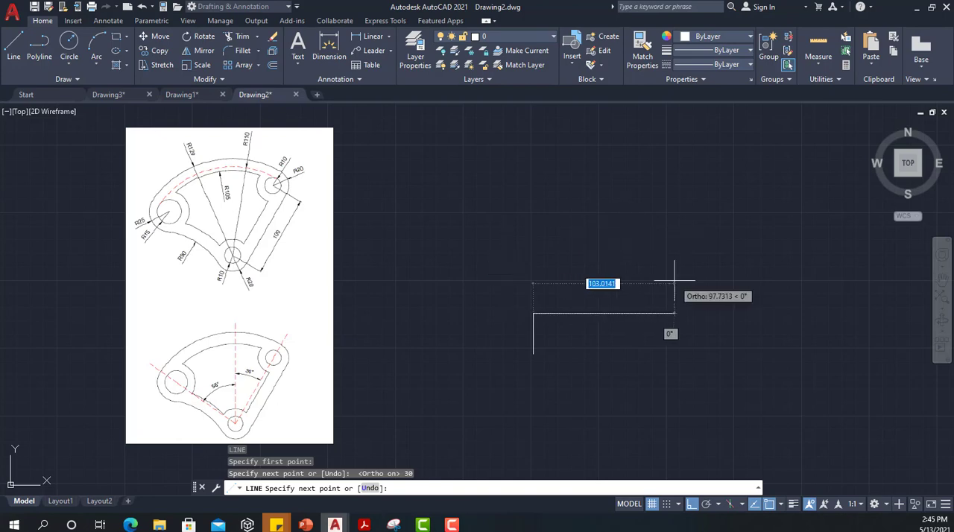
pyautogui.press('Escape')
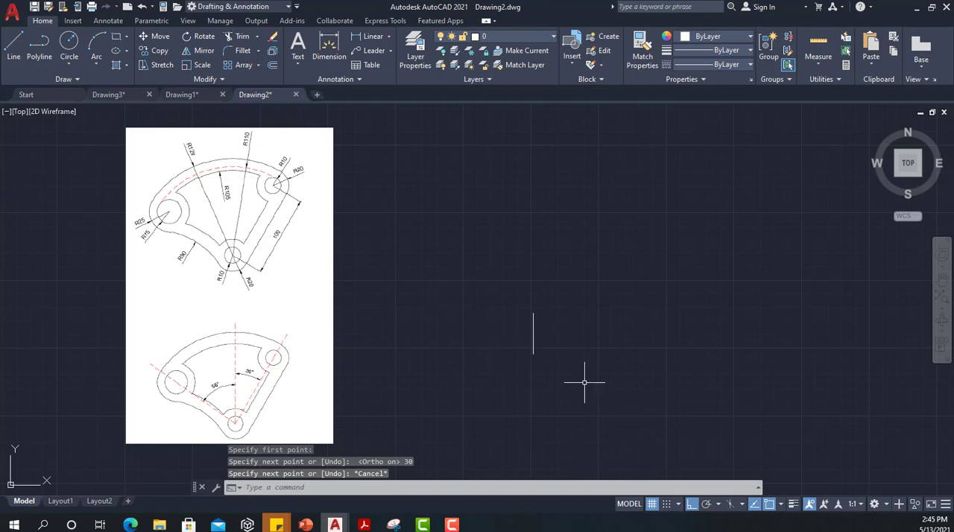
# Step: Scale the reference image by a factor of 0.5 about its upper-right corner
pyautogui.click(333, 313)
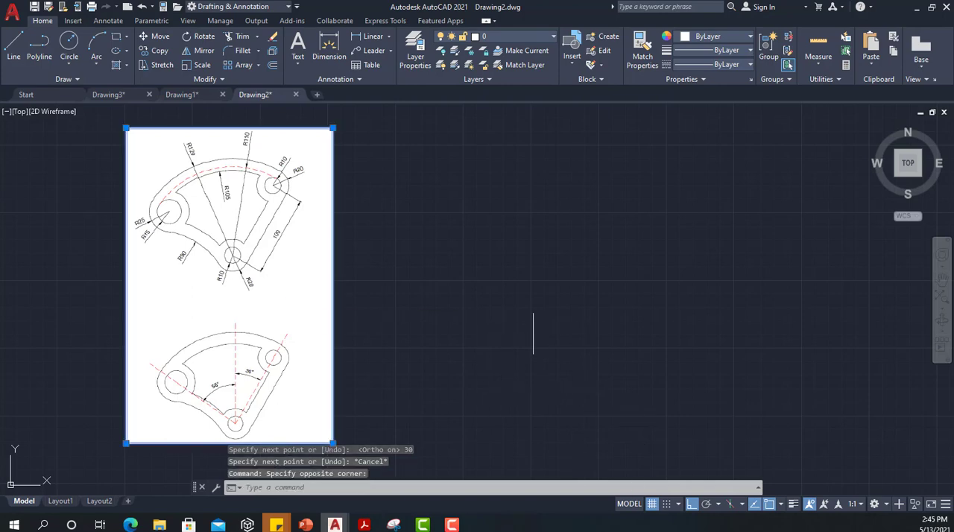
pyautogui.click(198, 65)
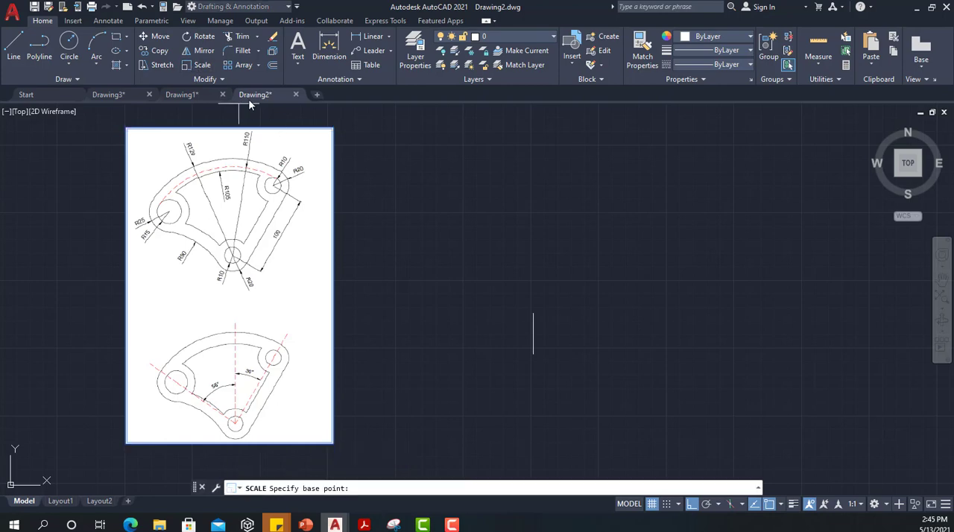
pyautogui.click(333, 128)
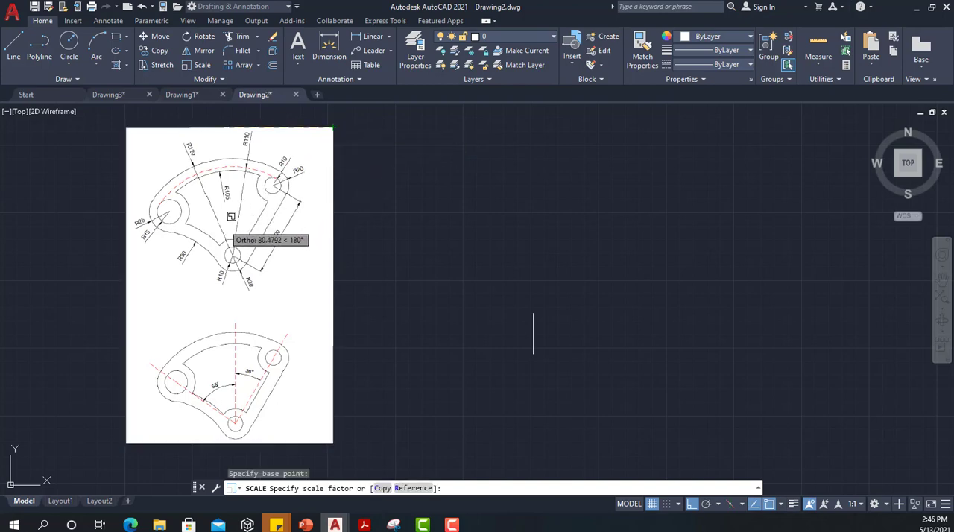
pyautogui.write('0.5')
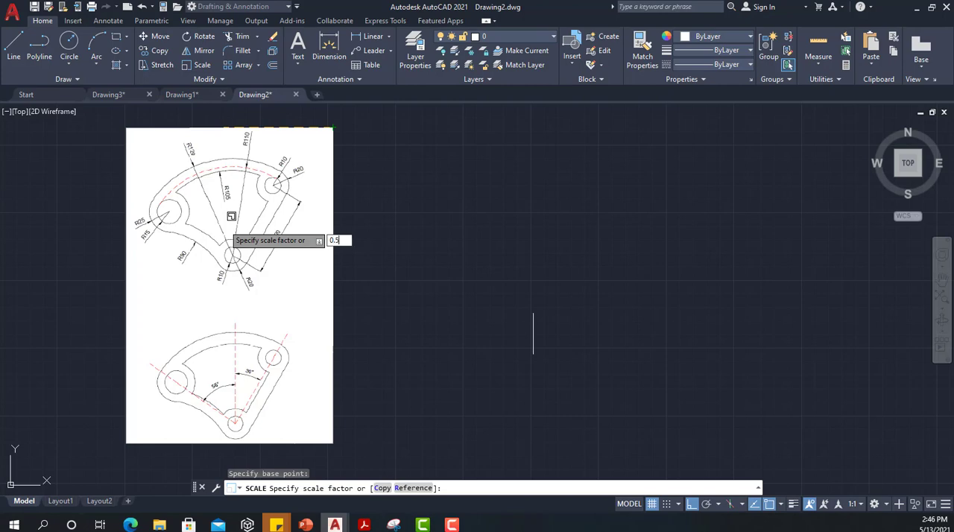
pyautogui.press('Return')
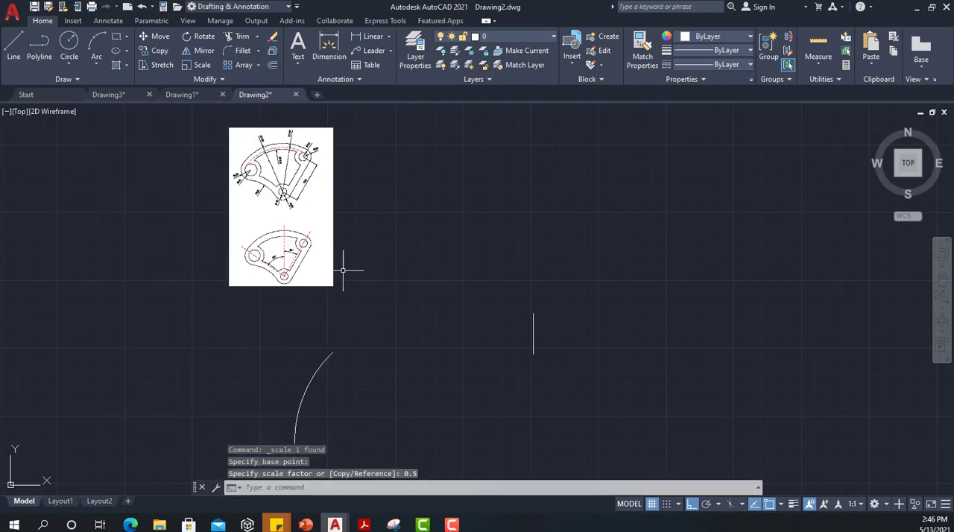
pyautogui.moveTo(296, 220); pyautogui.dragTo(214, 358, button='middle')
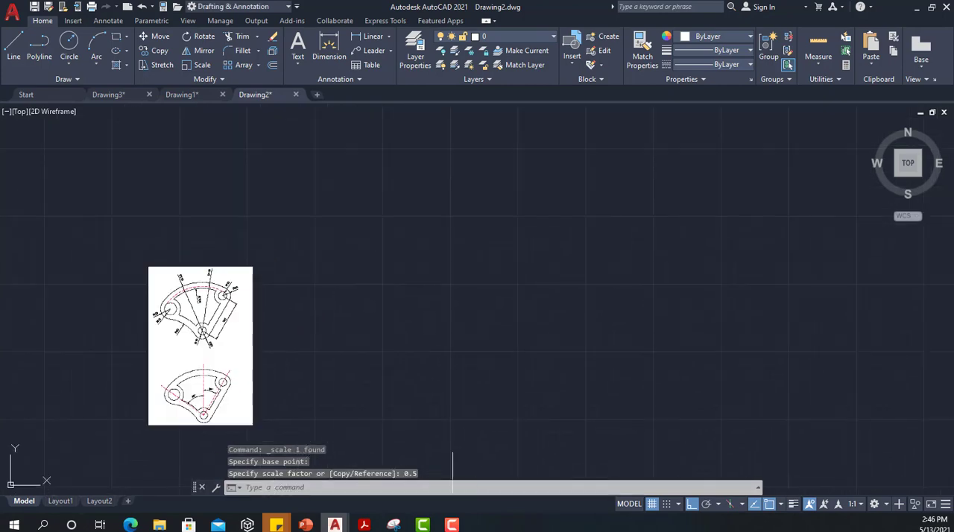
pyautogui.scroll(2, 362, 341)
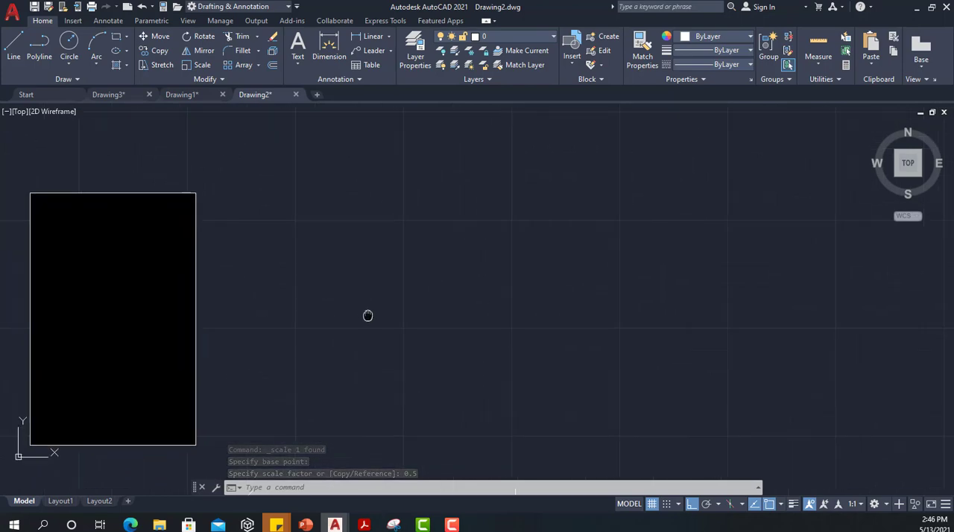
# Step: Move the vertical line by its upper endpoint into the open area beside the reference image, with Ortho turned off
pyautogui.moveTo(366, 318); pyautogui.dragTo(377, 279, button='middle')
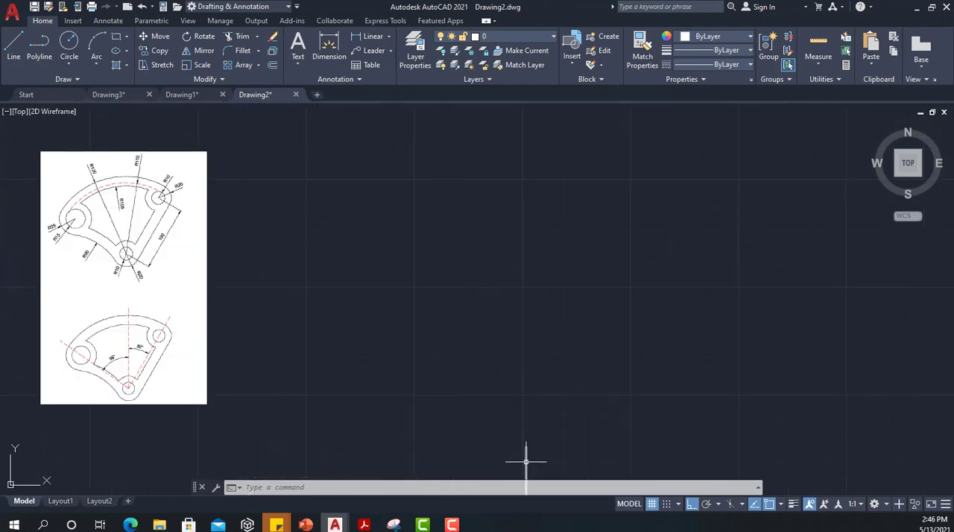
pyautogui.click(525, 462)
pyautogui.click(157, 37)
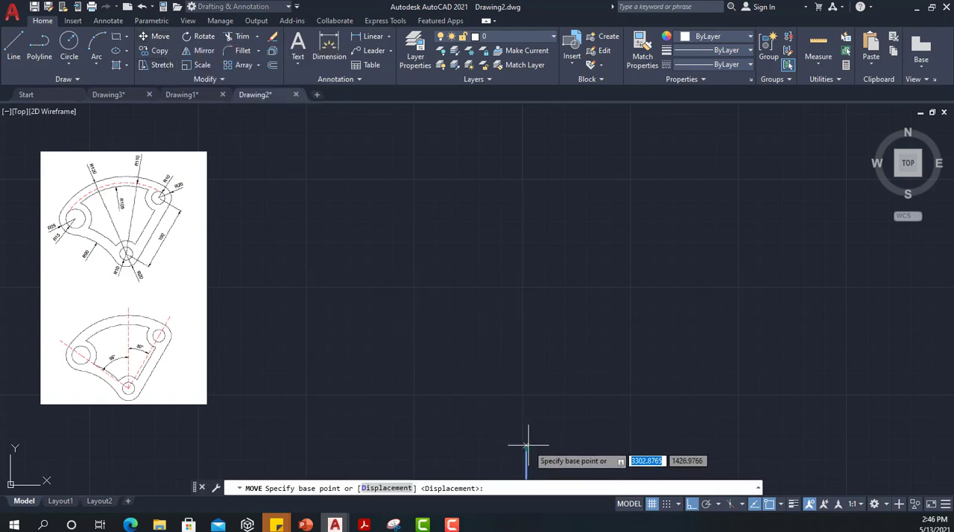
pyautogui.write('end')
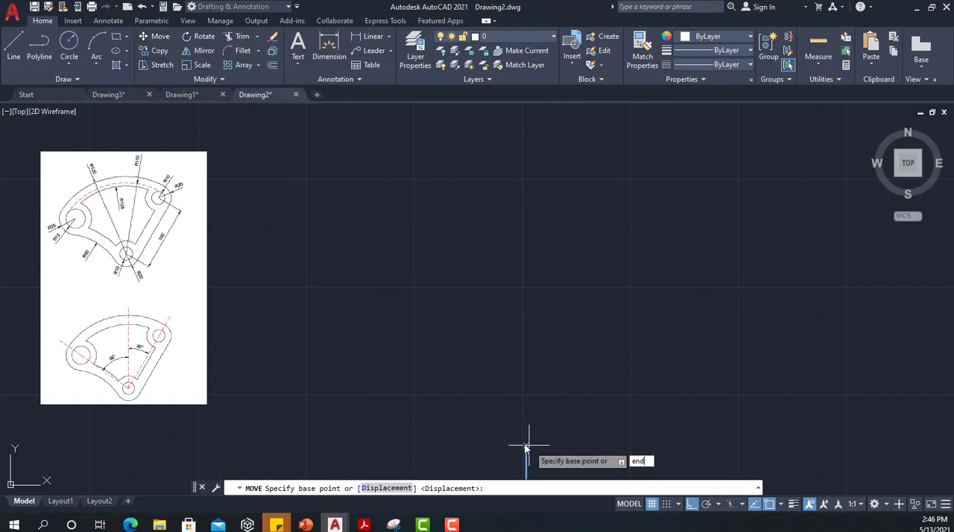
pyautogui.press('Return')
pyautogui.click(526, 448)
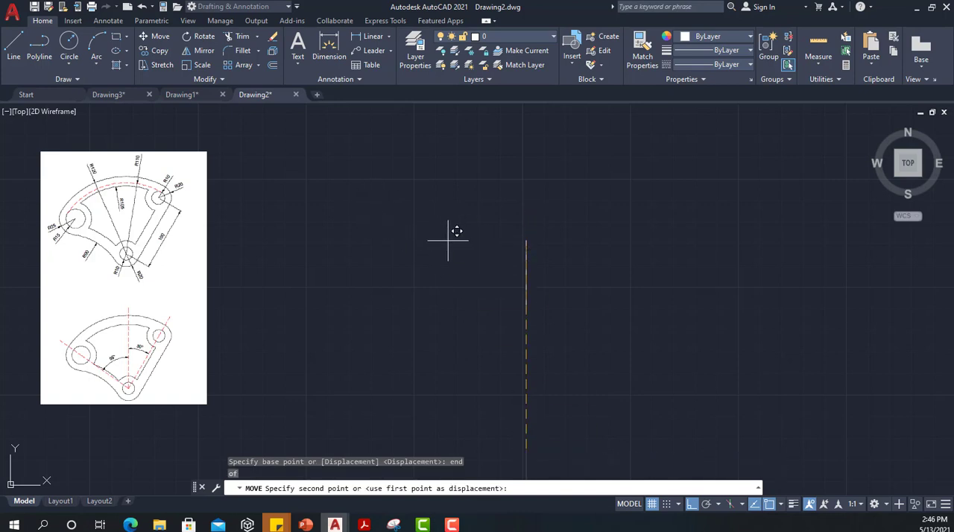
pyautogui.click(692, 504)
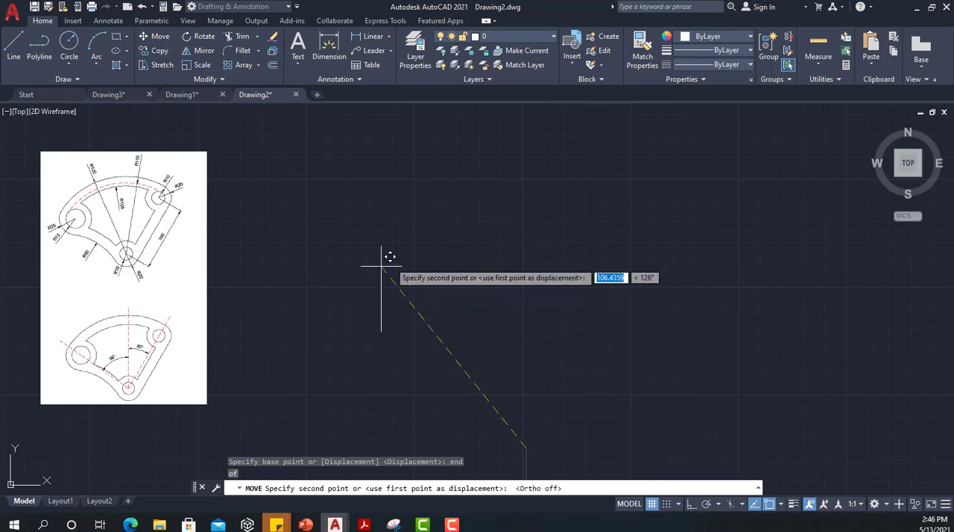
pyautogui.click(405, 263)
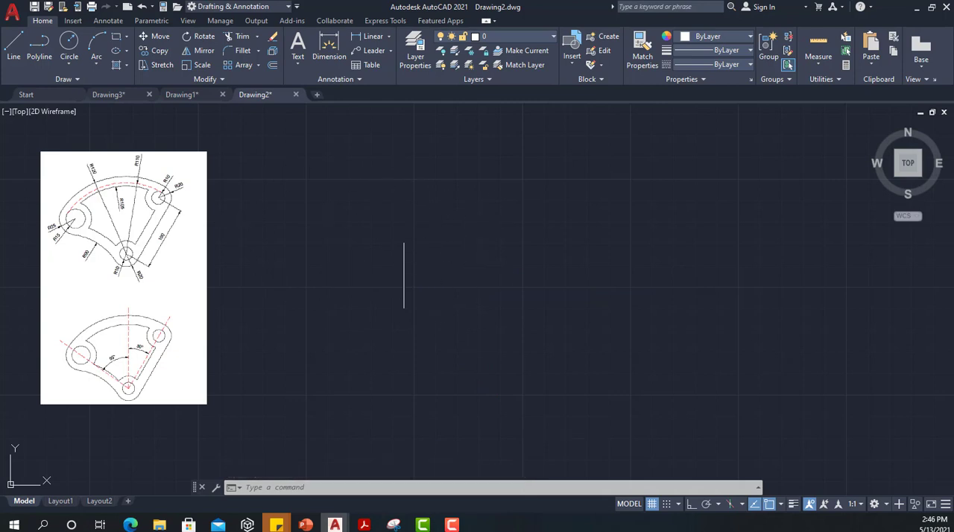
# Step: Rotate a copy of the vertical line by 55 degrees about its lower endpoint, using endpoint snap for the base point
pyautogui.click(405, 259)
pyautogui.click(395, 261)
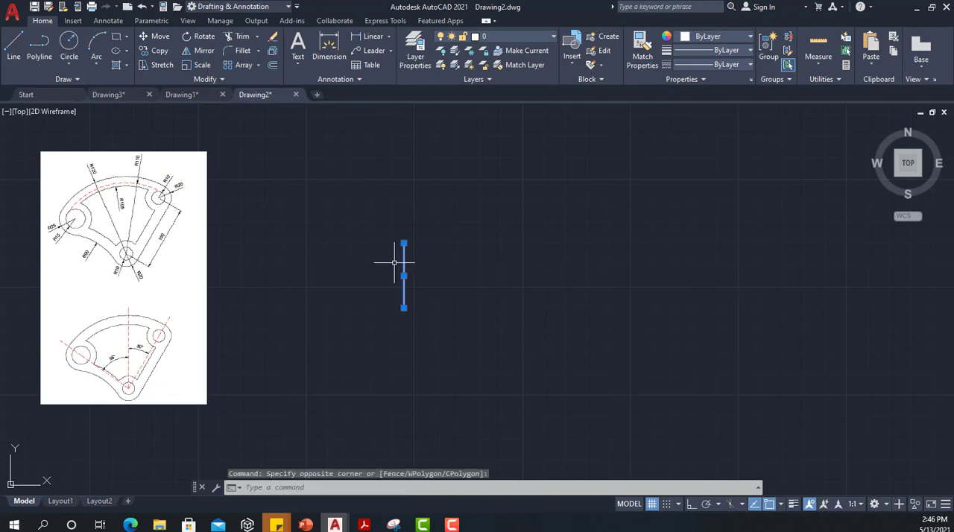
pyautogui.write('ro')
pyautogui.press('Return')
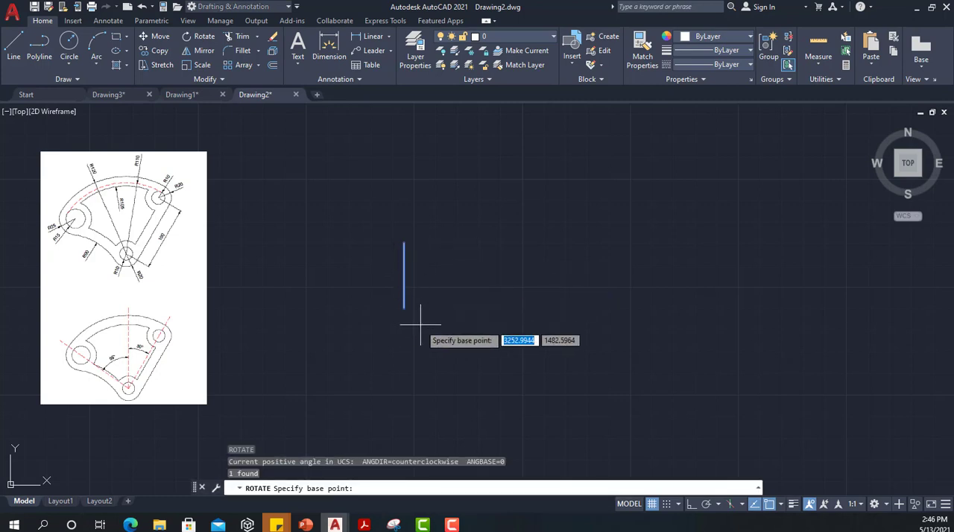
pyautogui.write('end')
pyautogui.press('Return')
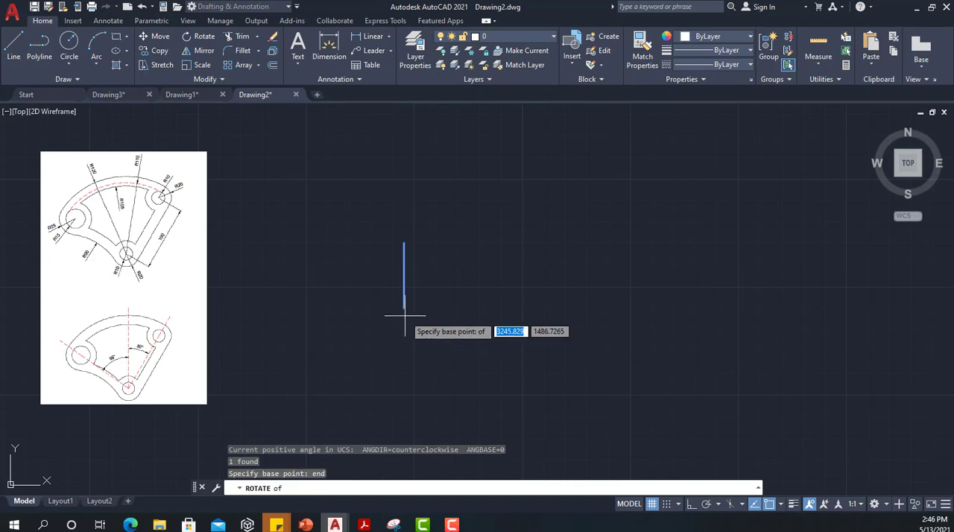
pyautogui.click(404, 308)
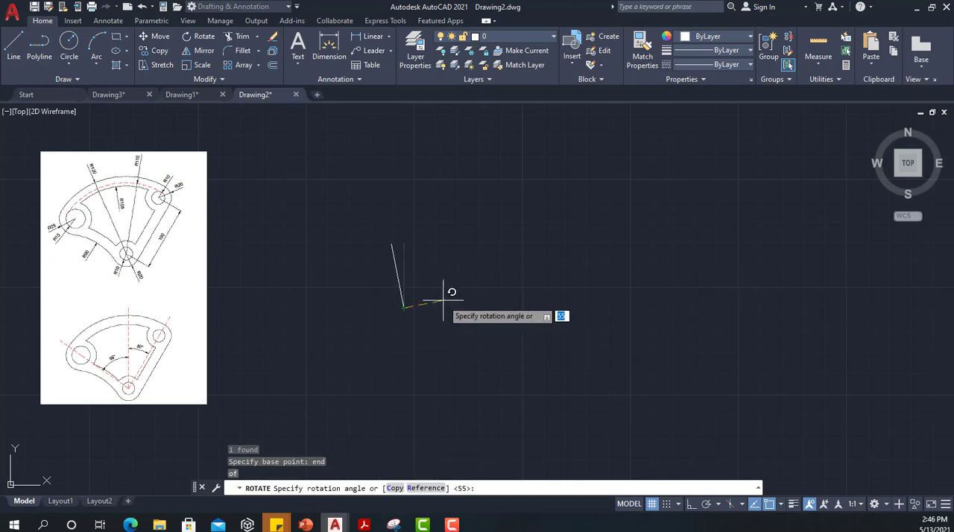
pyautogui.write('c')
pyautogui.press('Return')
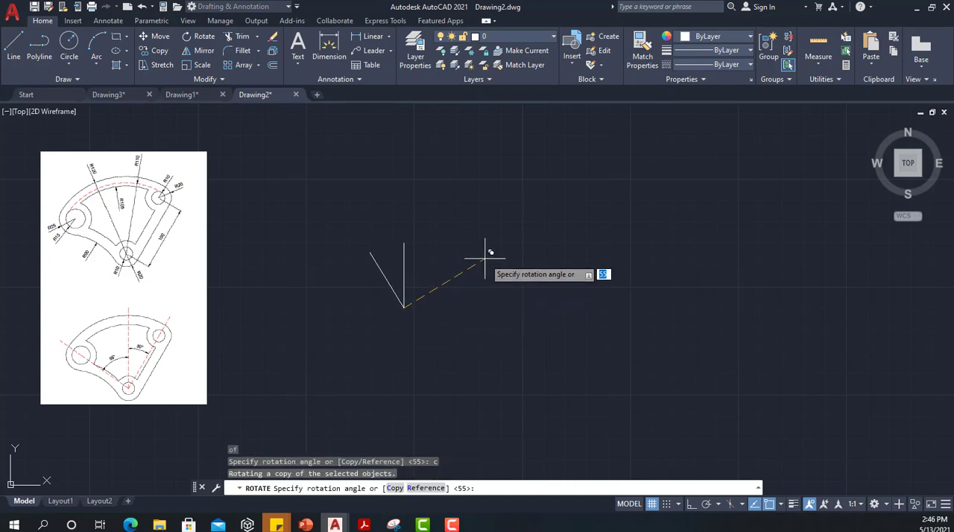
pyautogui.write('5')
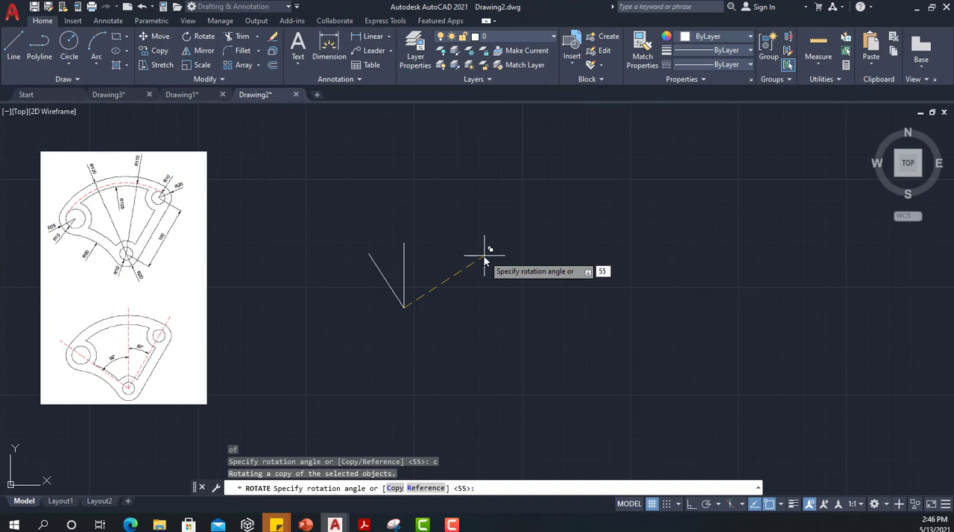
pyautogui.write('5')
pyautogui.press('Return')
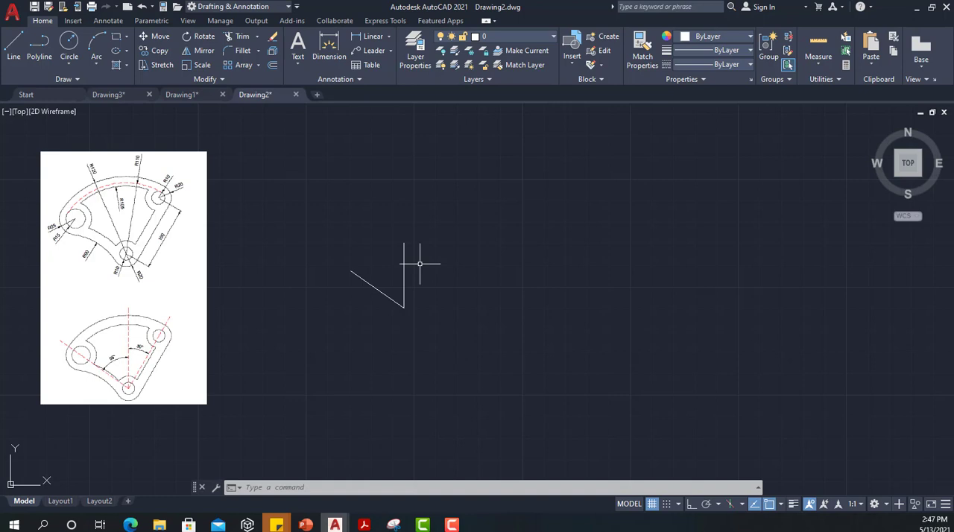
# Step: Rotate a copy of the vertical line 30 degrees clockwise about its lower endpoint
pyautogui.write('ro')
pyautogui.press('Return')
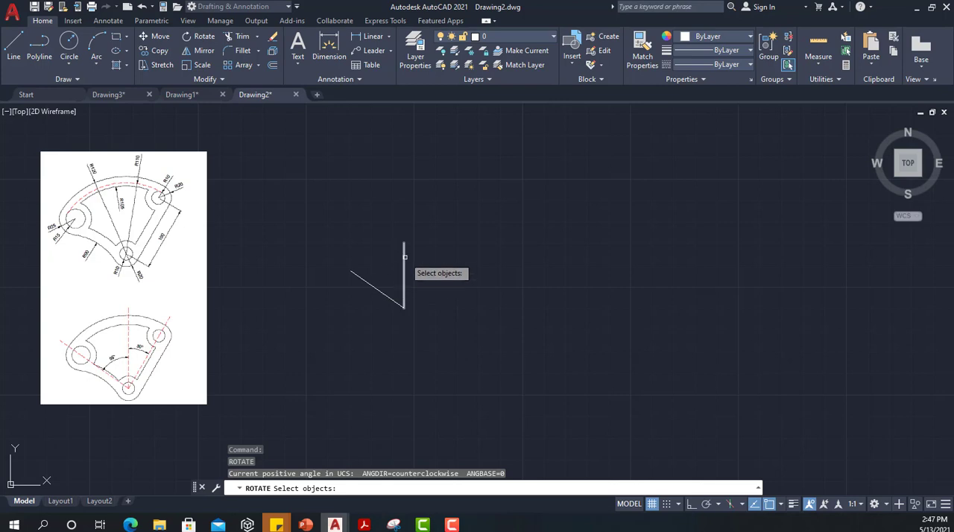
pyautogui.click(405, 257)
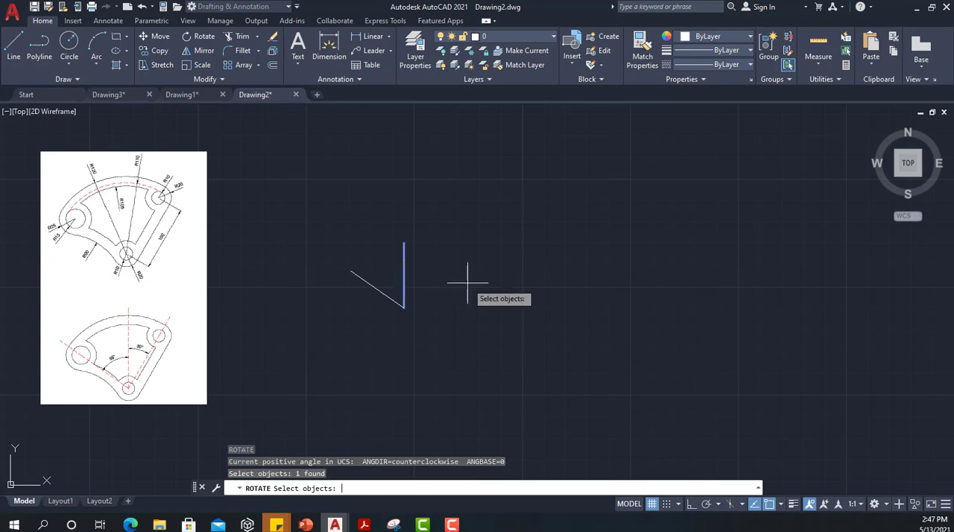
pyautogui.press('Return')
pyautogui.click(403, 308)
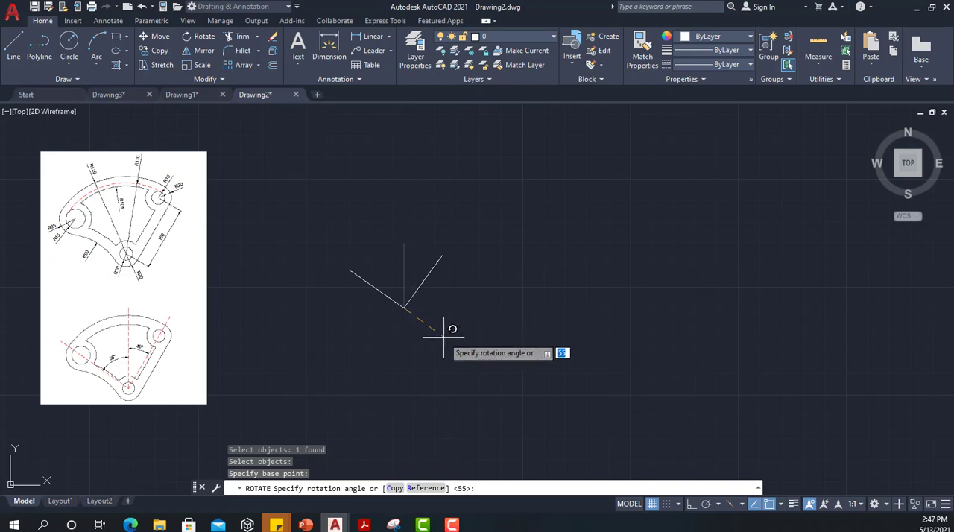
pyautogui.write('c')
pyautogui.press('Return')
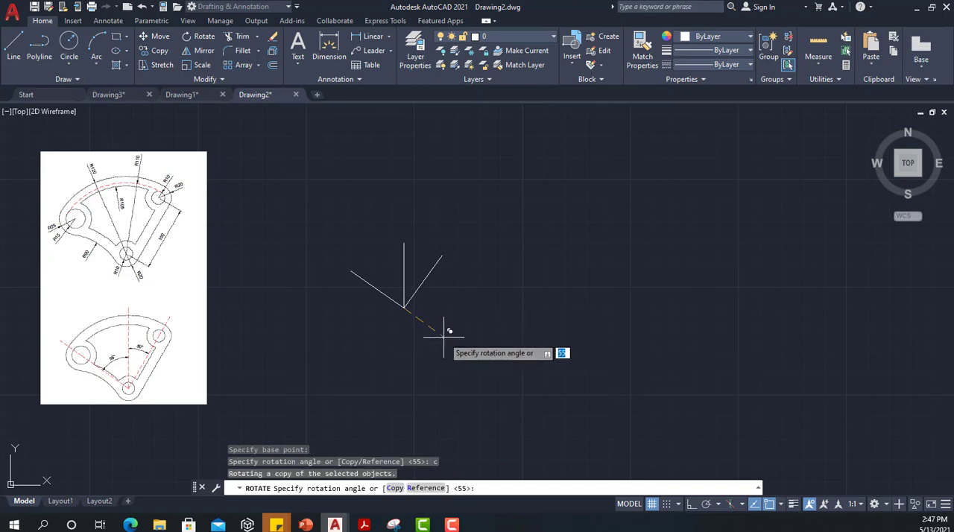
pyautogui.write('-30')
pyautogui.press('Return')
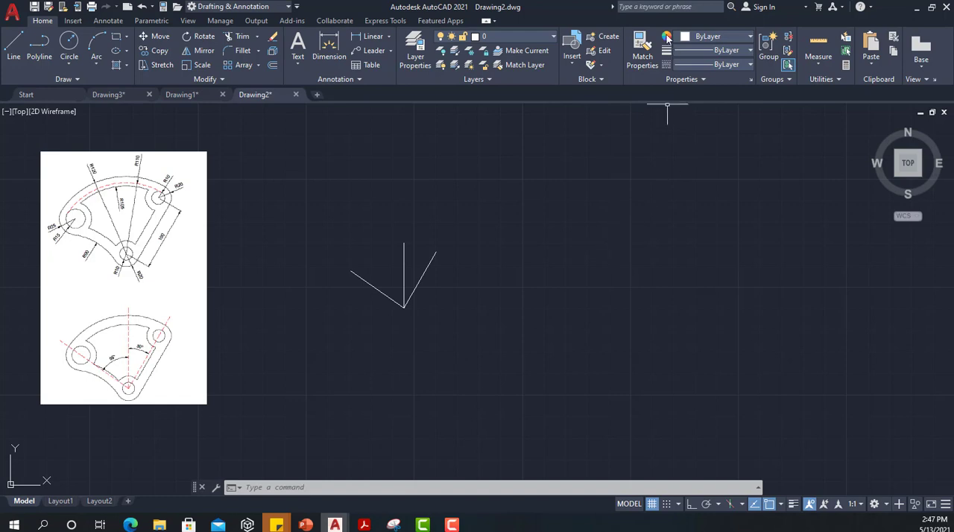
# Step: Look through the available object colors, lineweights and linetypes
pyautogui.click(737, 32)
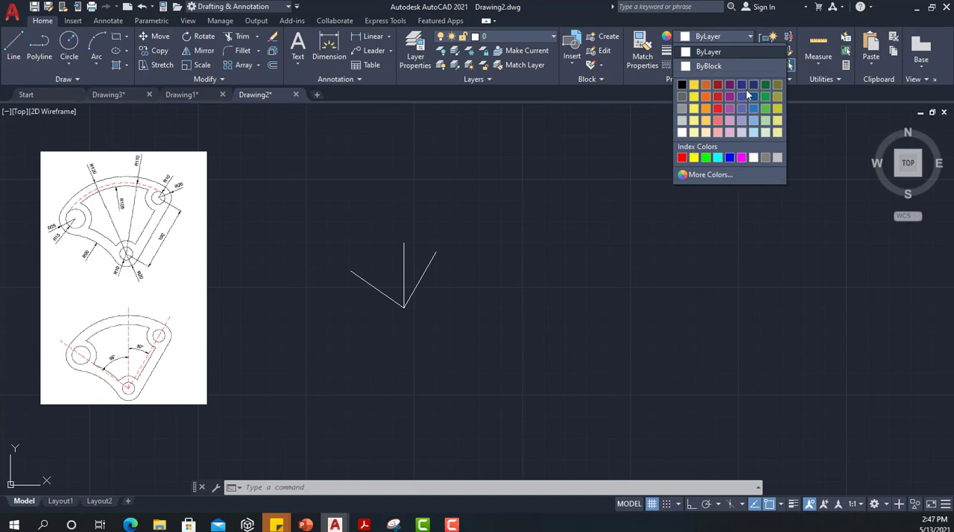
pyautogui.click(748, 37)
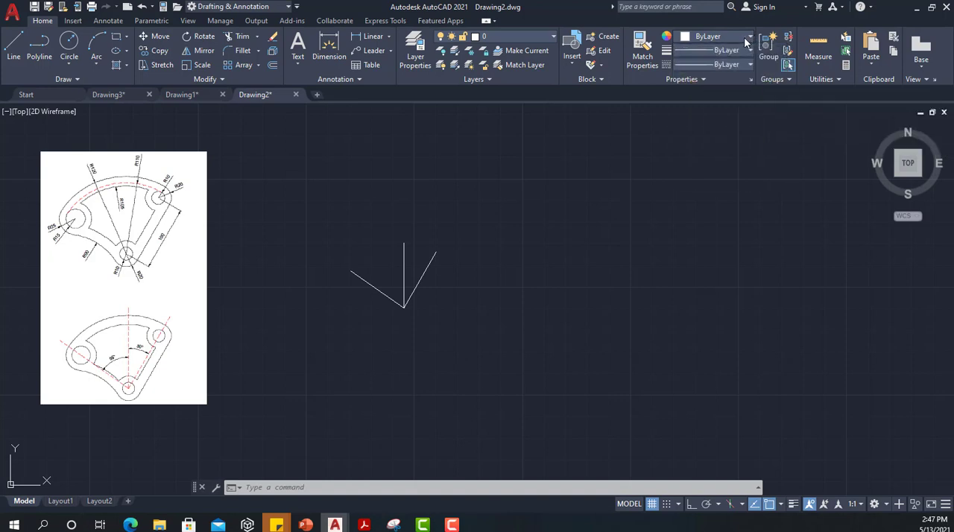
pyautogui.click(705, 50)
pyautogui.scroll(-6, 707, 111)
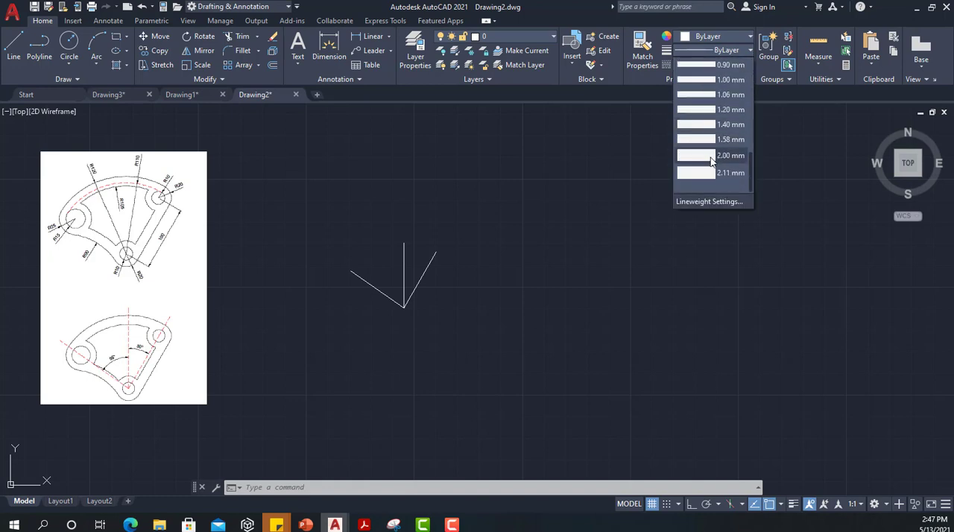
pyautogui.scroll(6, 710, 158)
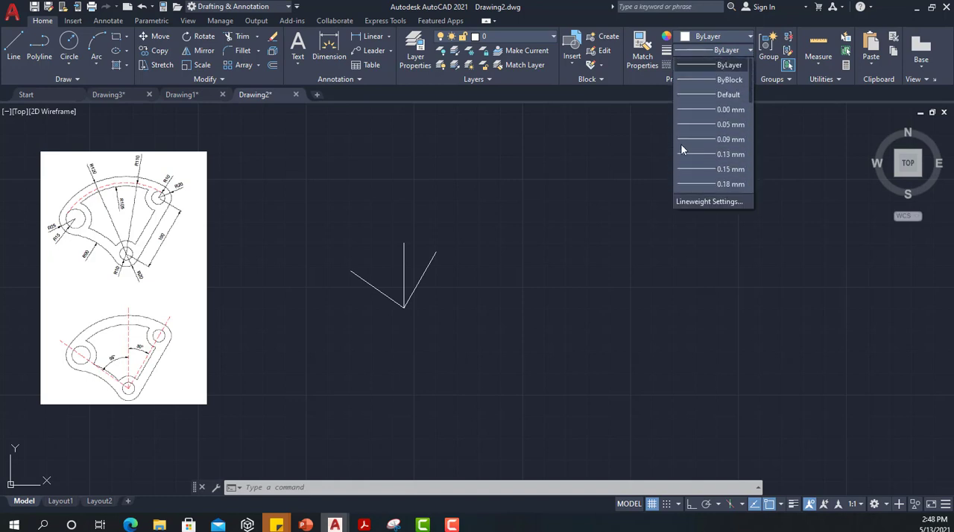
pyautogui.click(624, 172)
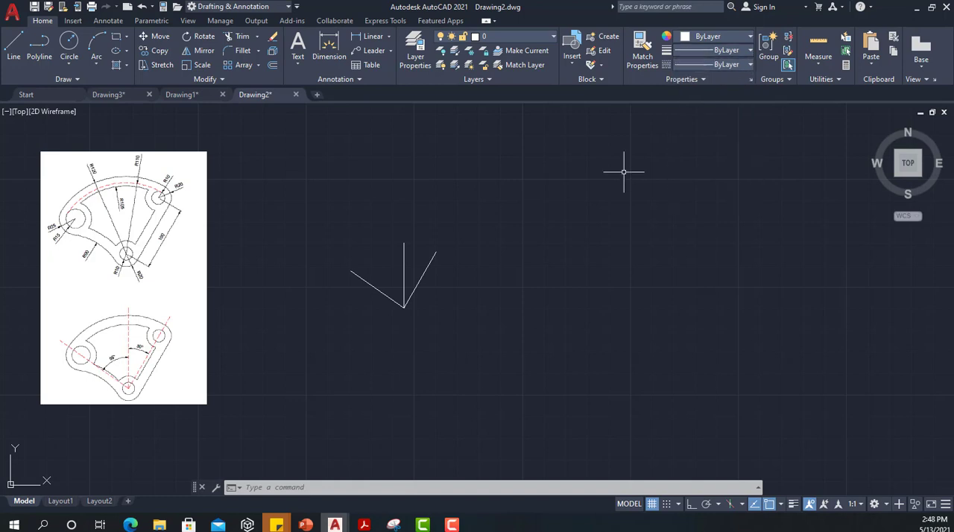
pyautogui.click(747, 66)
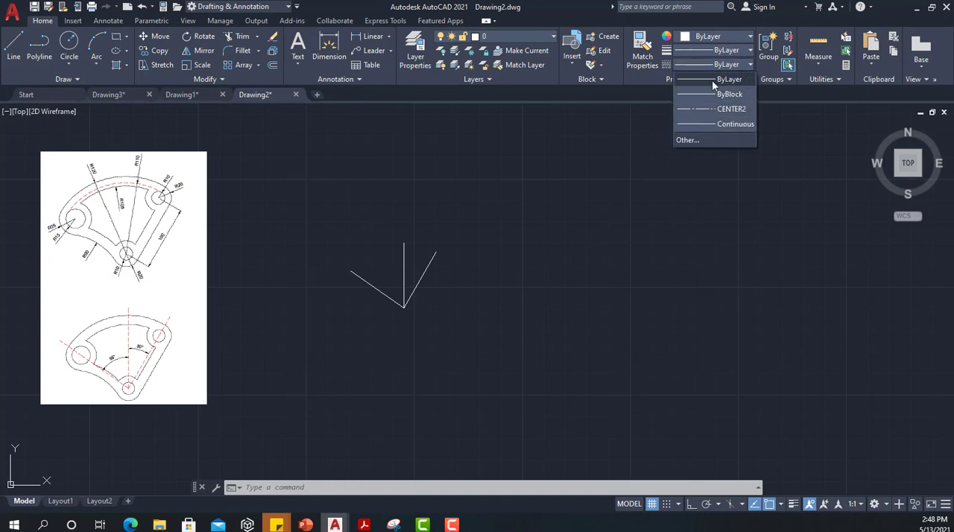
pyautogui.click(710, 206)
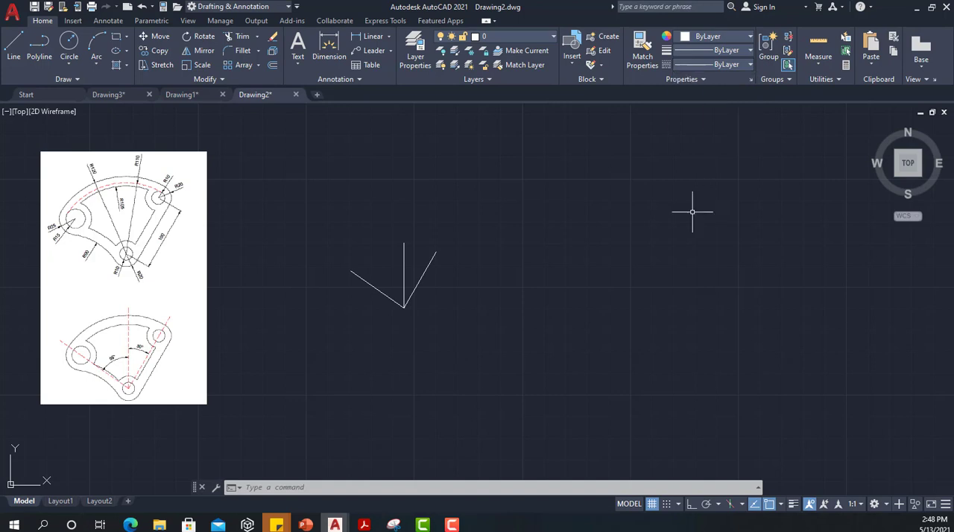
# Step: Select the three construction lines and set their color to Red
pyautogui.click(732, 35)
pyautogui.click(343, 277)
pyautogui.click(278, 193)
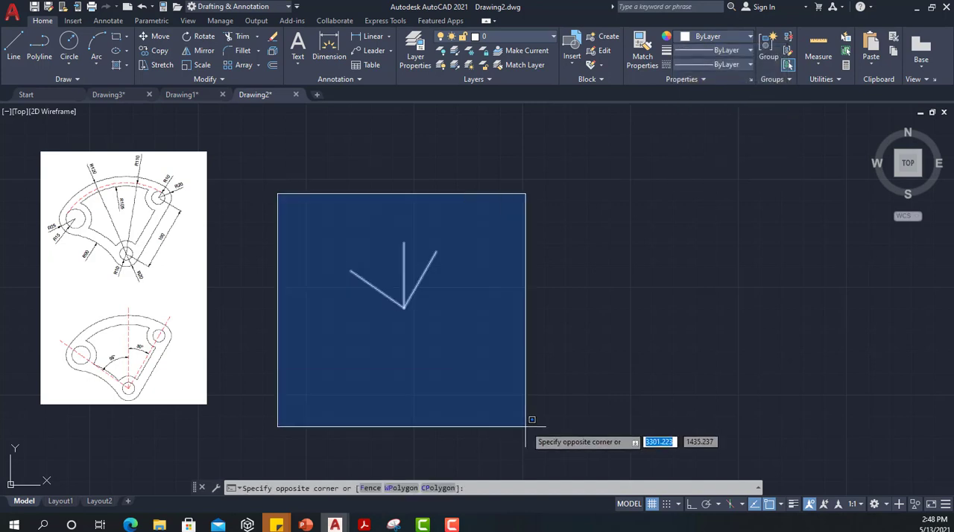
pyautogui.click(526, 427)
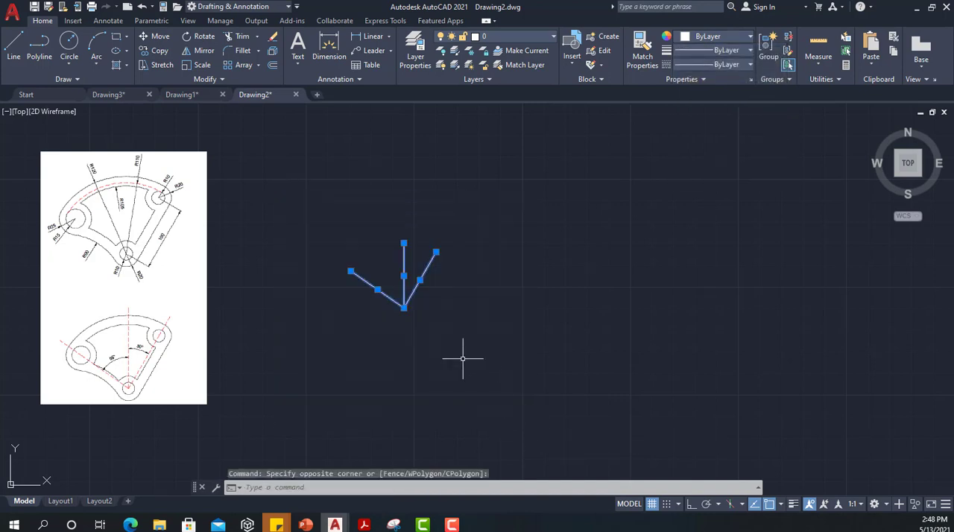
pyautogui.click(749, 36)
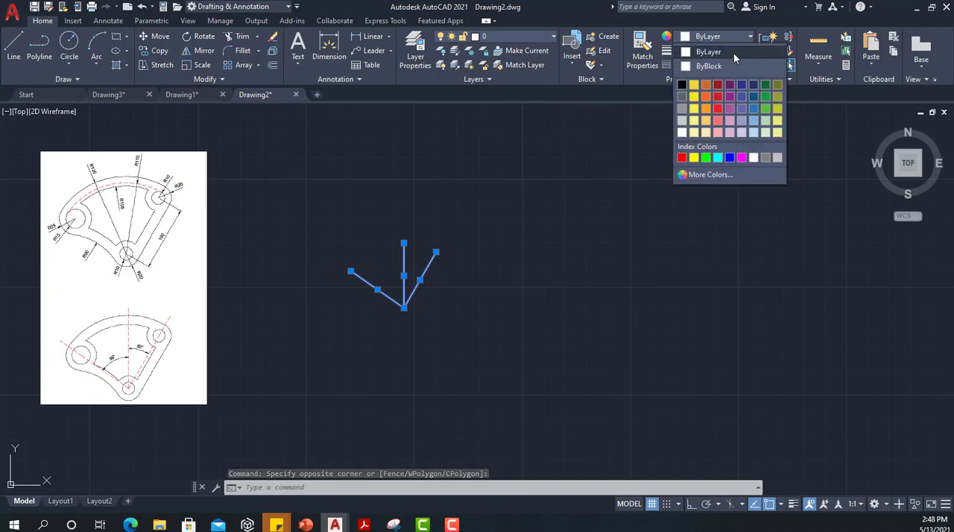
pyautogui.click(681, 159)
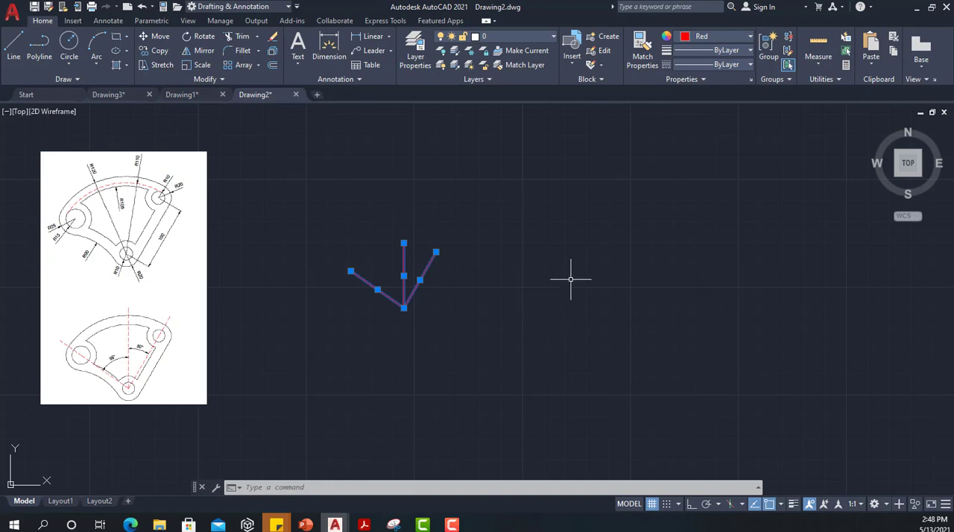
# Step: Set the lineweight of the three selected lines to 0.30 mm and turn on lineweight display
pyautogui.click(701, 50)
pyautogui.scroll(-2, 709, 141)
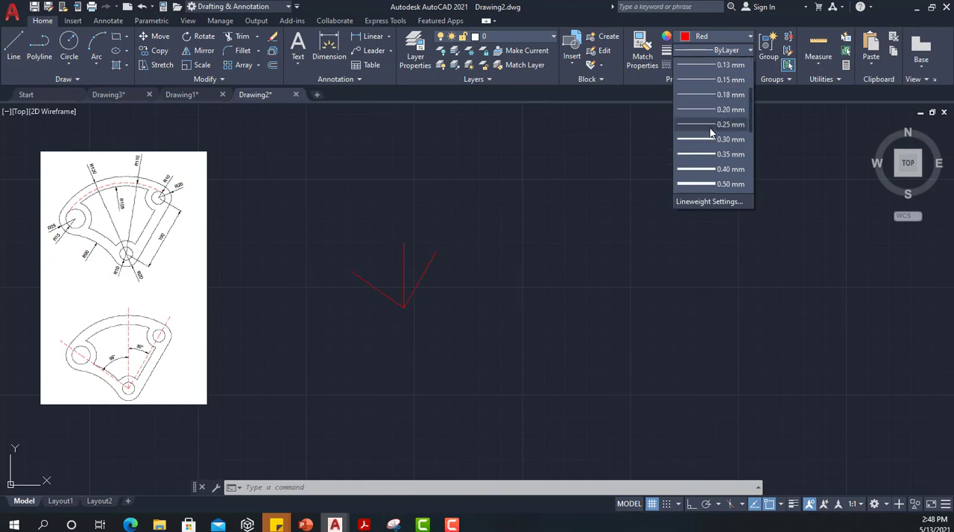
pyautogui.click(704, 141)
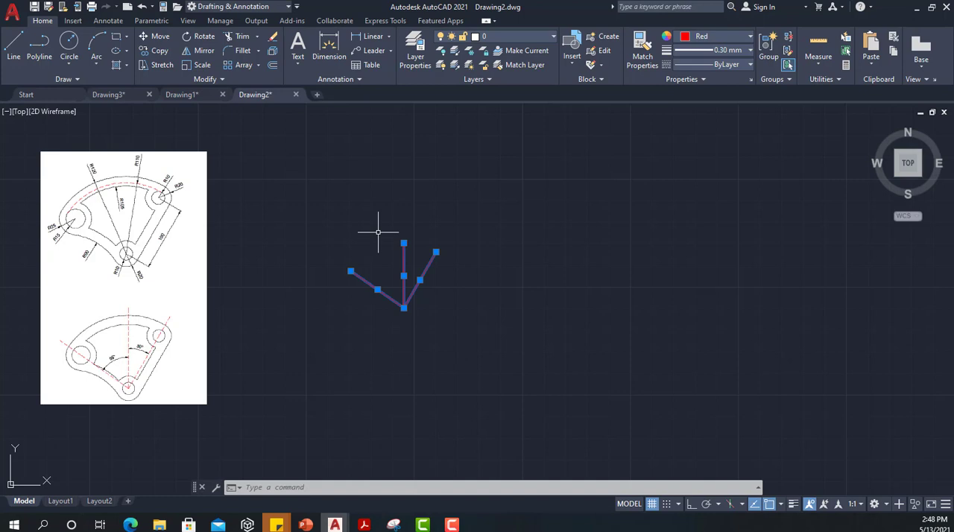
pyautogui.click(792, 507)
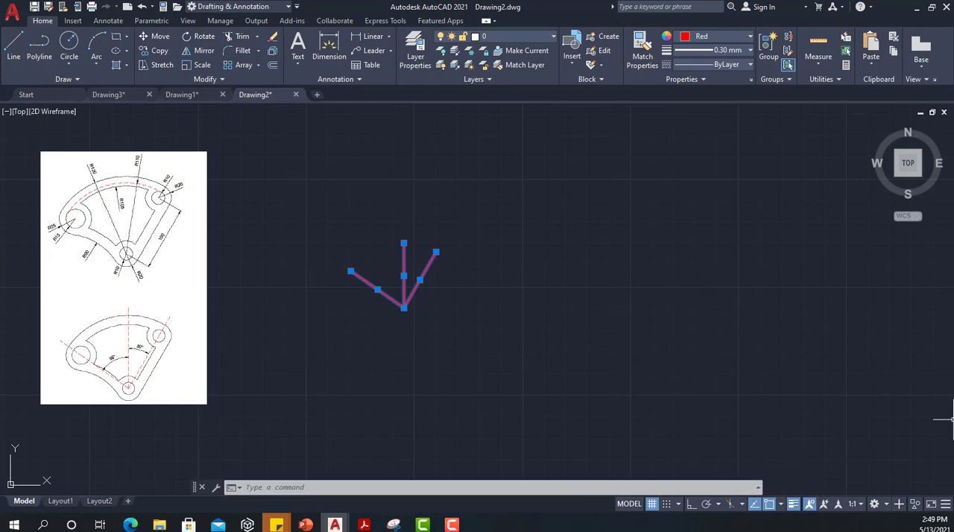
# Step: Remove the LineWeight toggle from the status bar through its customization options
pyautogui.click(945, 505)
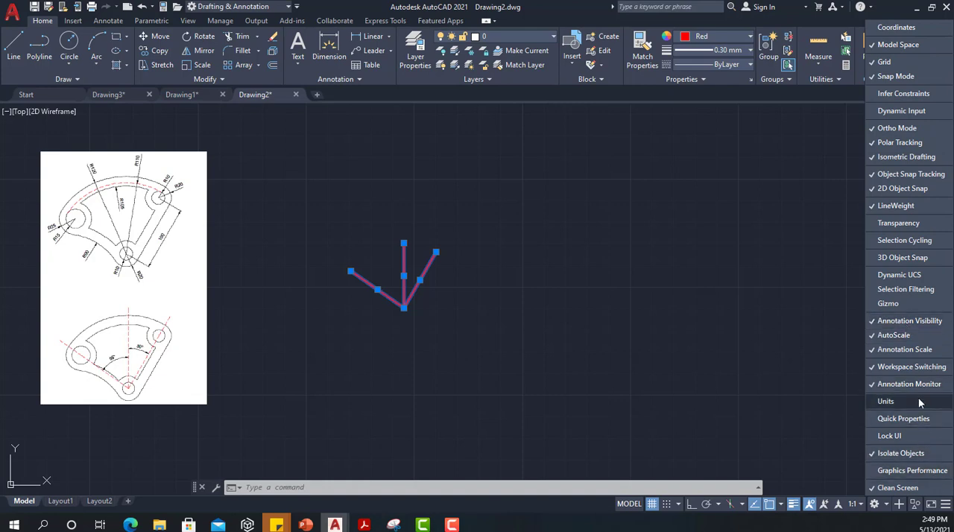
pyautogui.click(909, 207)
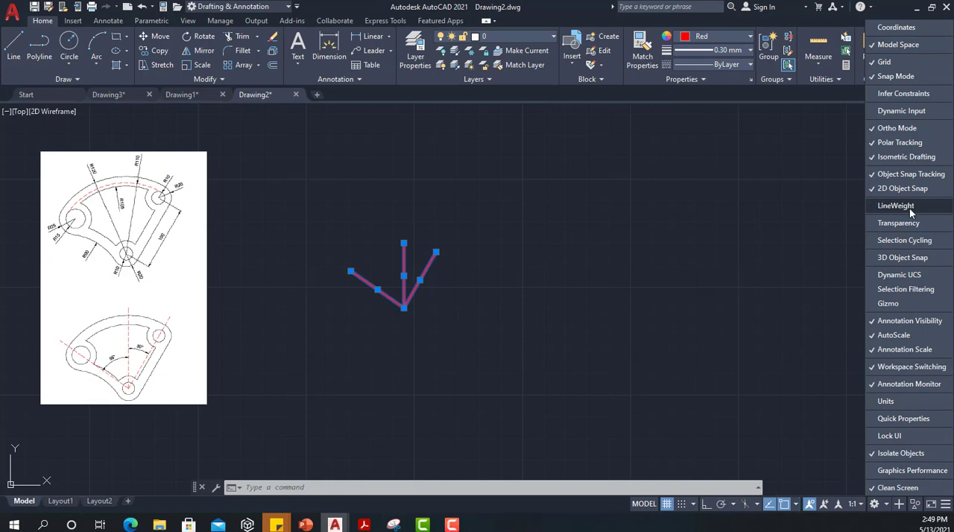
# Step: Restore the LineWeight toggle to the status bar through its customization options
pyautogui.click(910, 208)
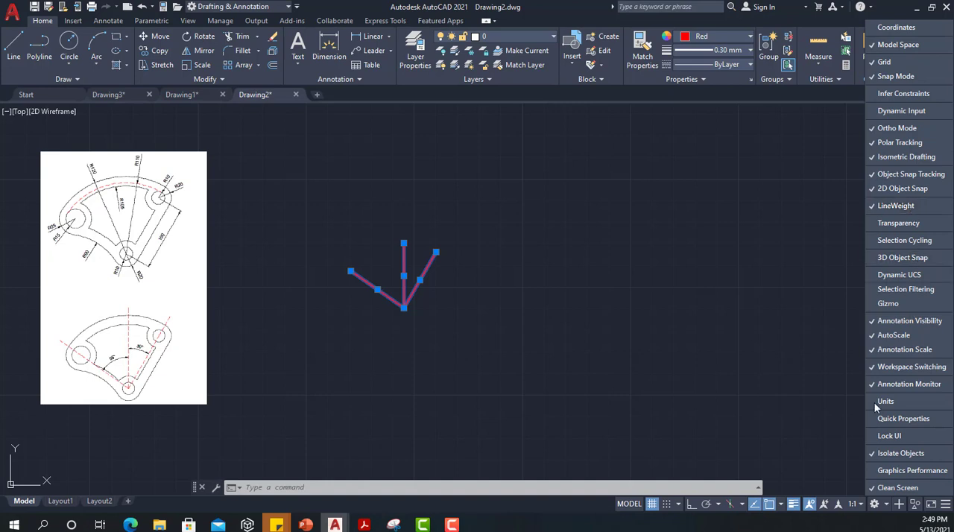
pyautogui.click(518, 310)
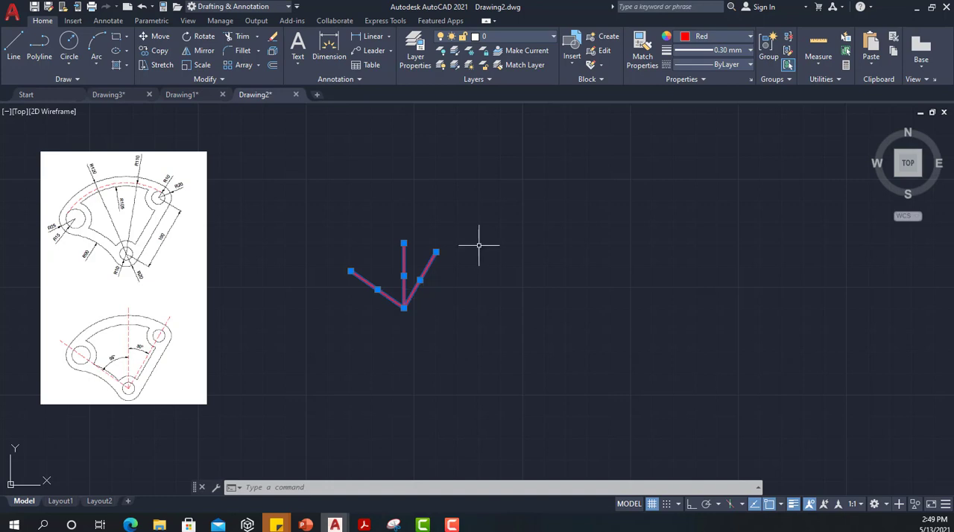
# Step: Load the CENTER linetype from acadiso.lin into the drawing through the Linetype Manager
pyautogui.click(720, 65)
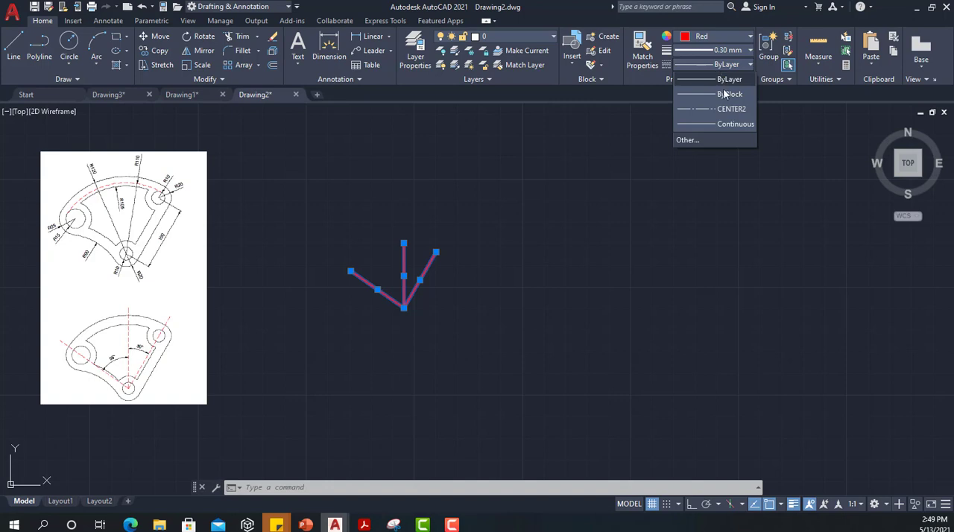
pyautogui.click(687, 140)
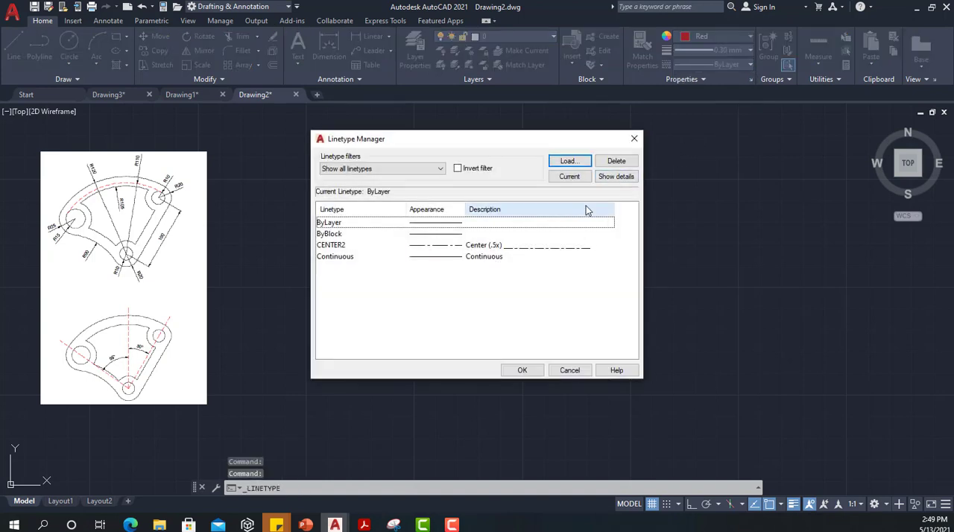
pyautogui.click(568, 162)
pyautogui.scroll(-5, 619, 234)
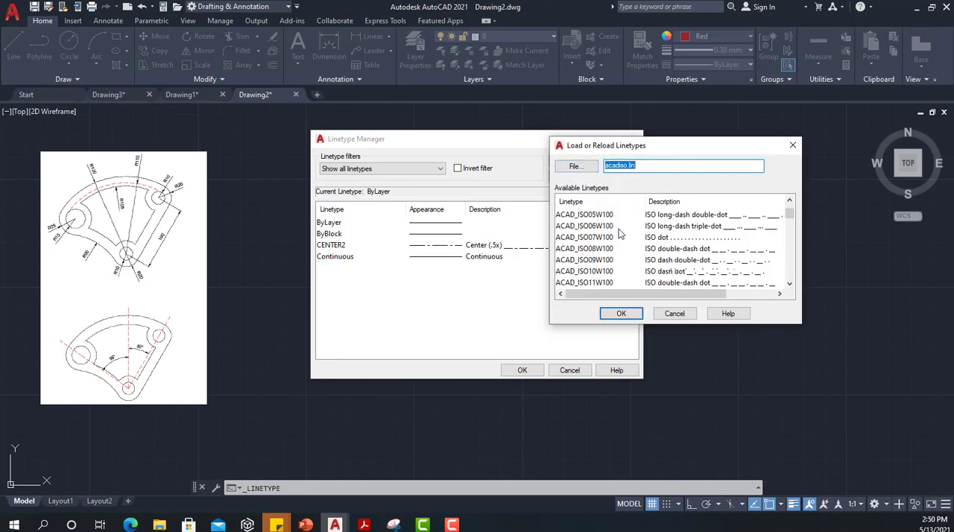
pyautogui.scroll(6, 619, 235)
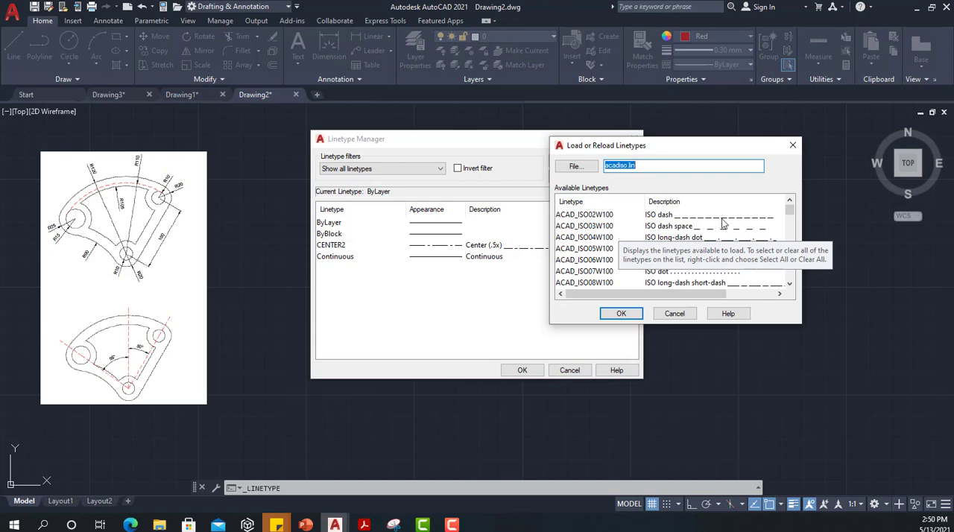
pyautogui.scroll(-8, 723, 223)
pyautogui.scroll(-9, 721, 226)
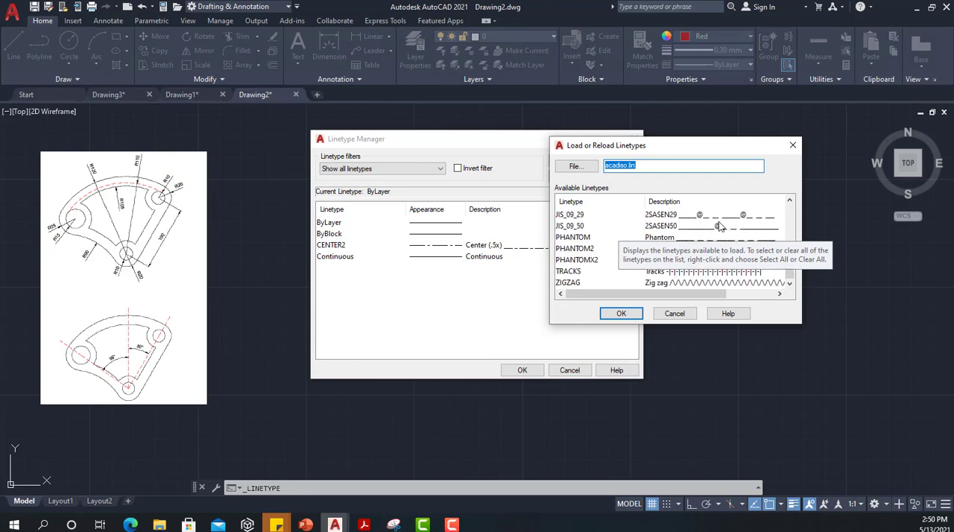
pyautogui.scroll(4, 711, 240)
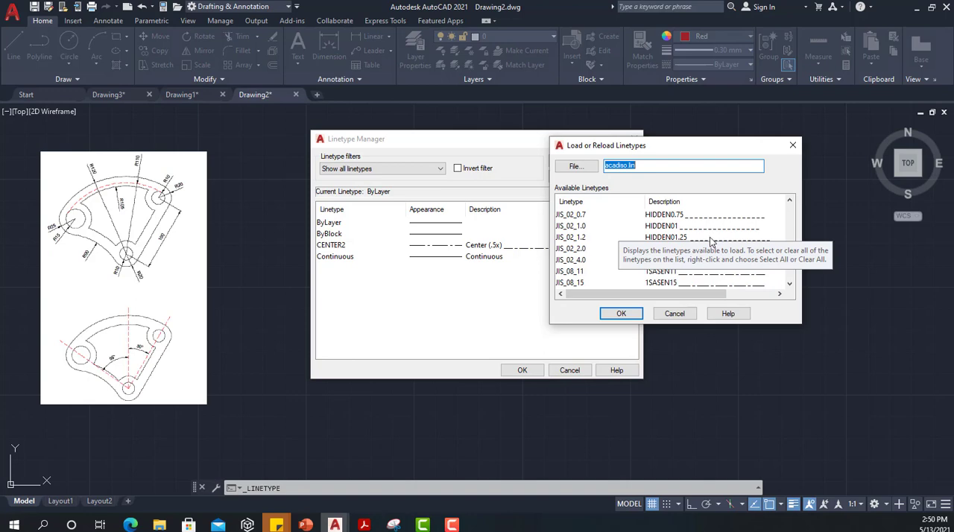
pyautogui.scroll(12, 712, 240)
pyautogui.scroll(2, 714, 241)
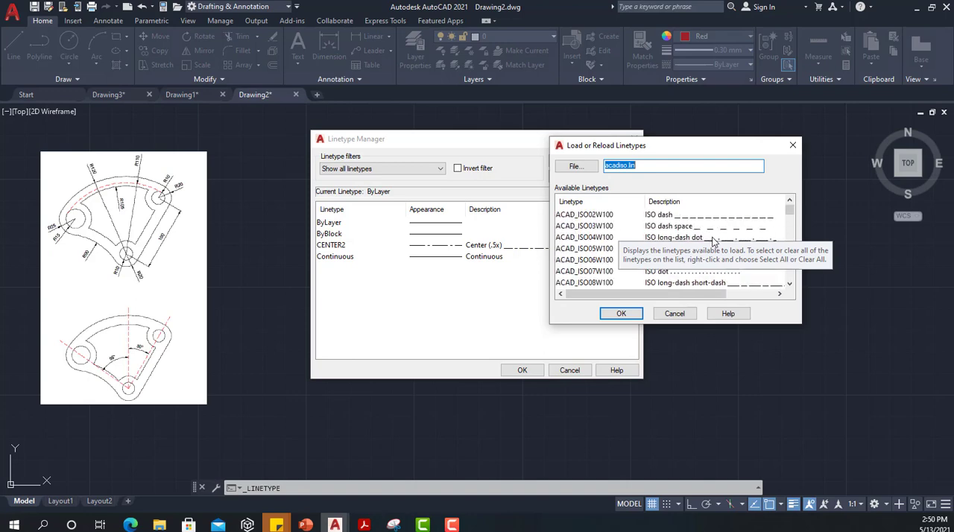
pyautogui.scroll(-2, 713, 242)
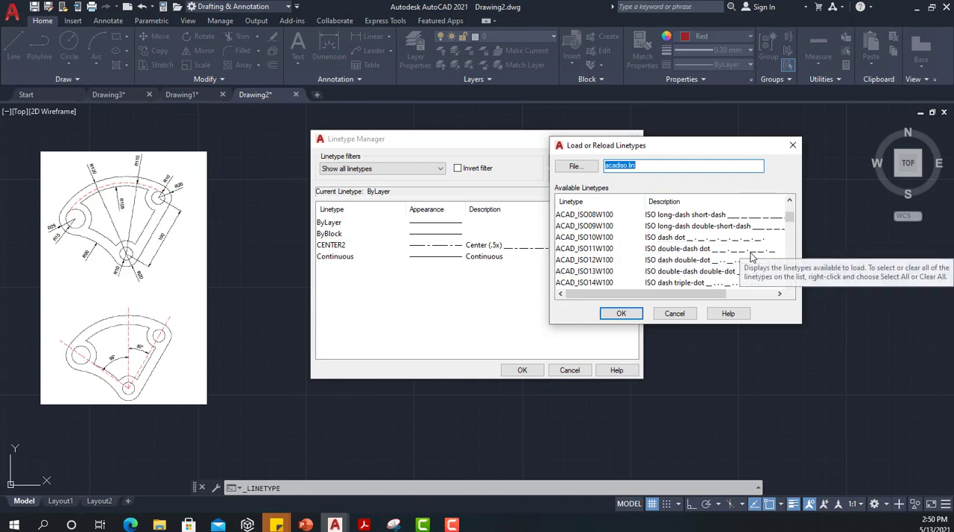
pyautogui.scroll(-3, 751, 257)
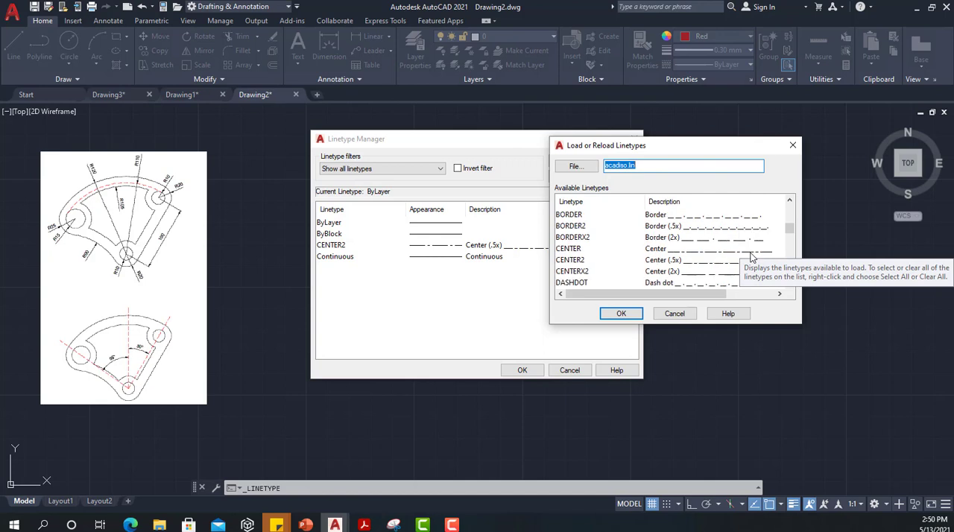
pyautogui.click(670, 252)
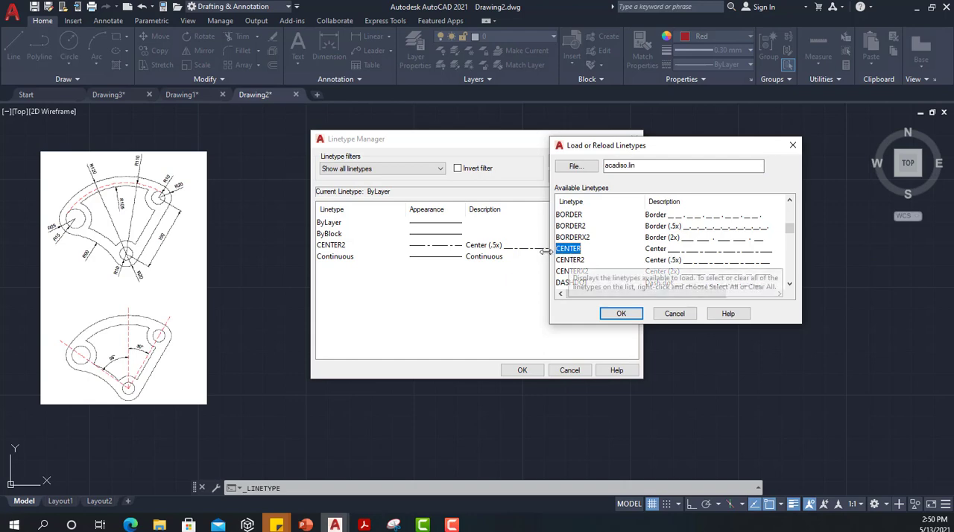
pyautogui.click(621, 313)
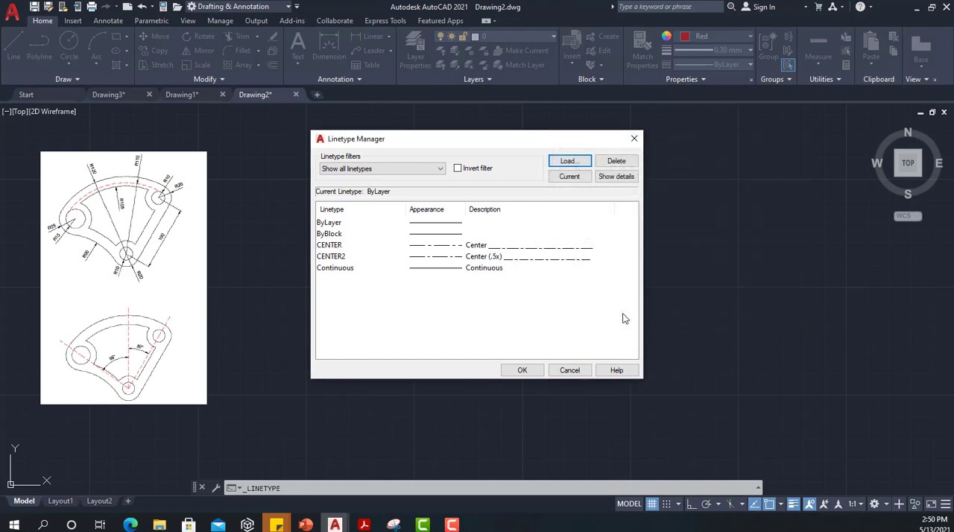
pyautogui.click(522, 370)
# Step: Select the three red construction lines, set their linetype to CENTER2, and clear the selection
pyautogui.click(328, 228)
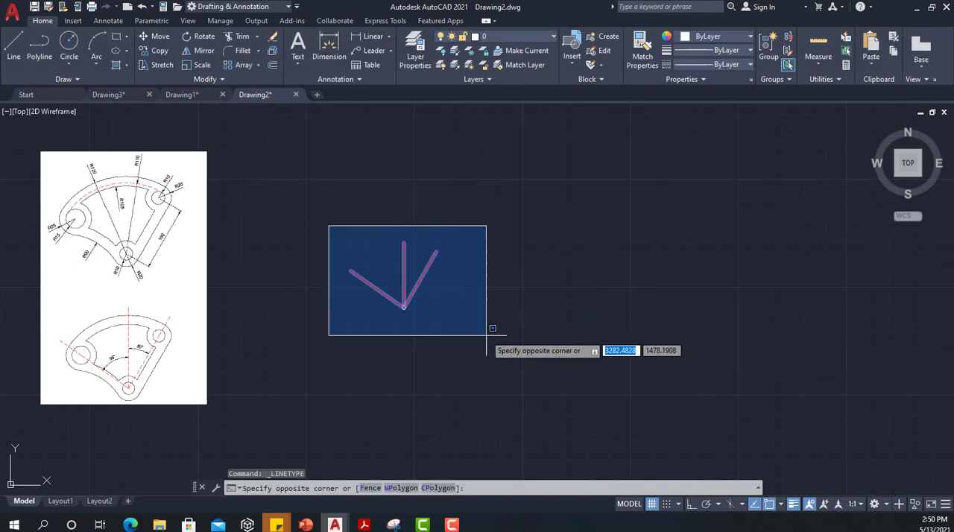
pyautogui.click(507, 357)
pyautogui.click(752, 65)
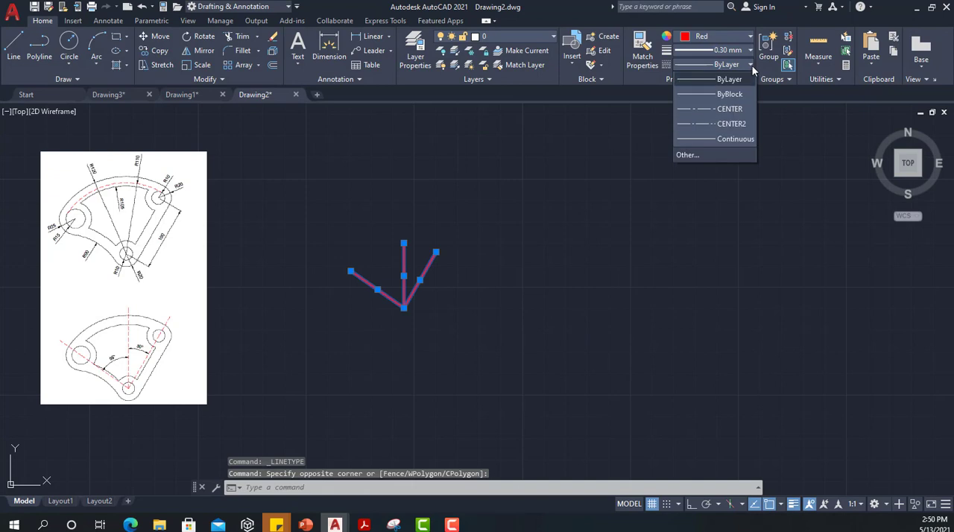
pyautogui.click(688, 123)
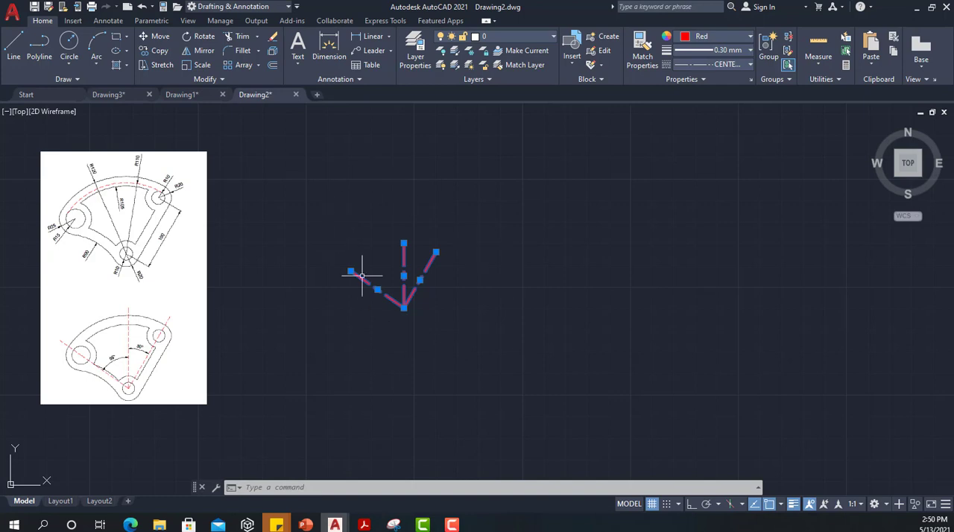
pyautogui.click(357, 222)
pyautogui.press('Escape')
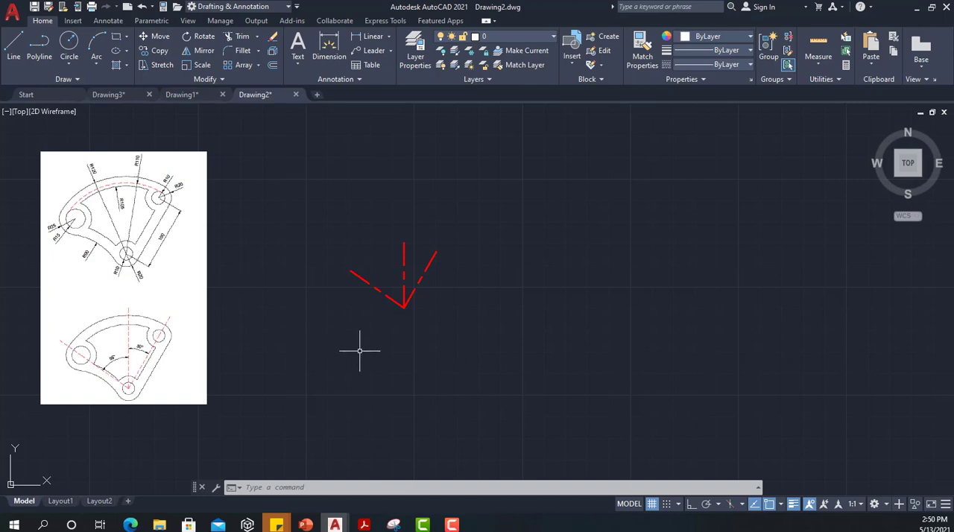
# Step: Draw a circle of radius 10 centered on the point where the three construction lines meet
pyautogui.write('c')
pyautogui.press('Return')
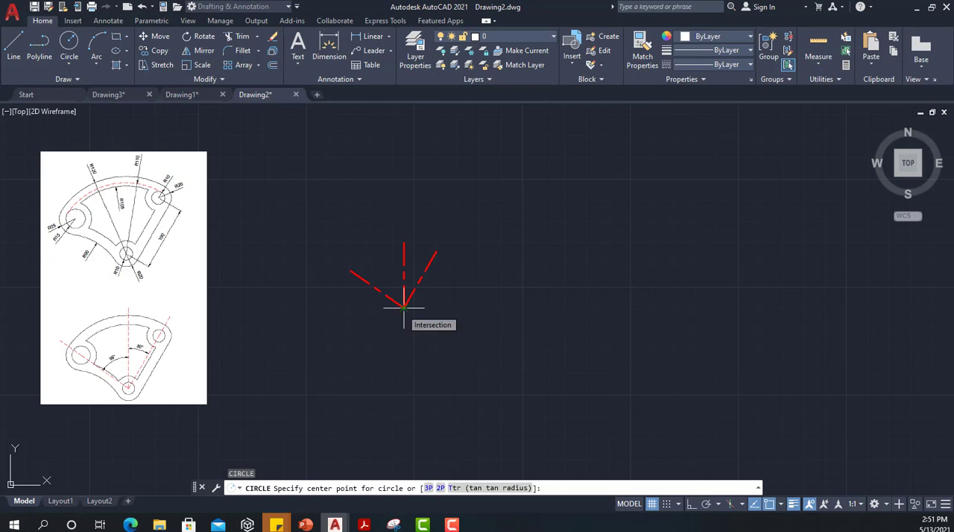
pyautogui.click(404, 306)
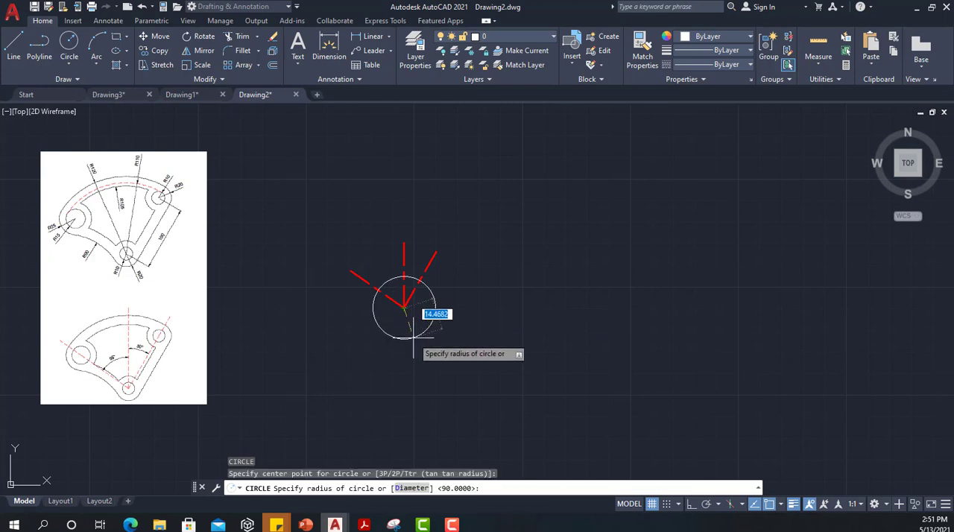
pyautogui.write('10')
pyautogui.press('Return')
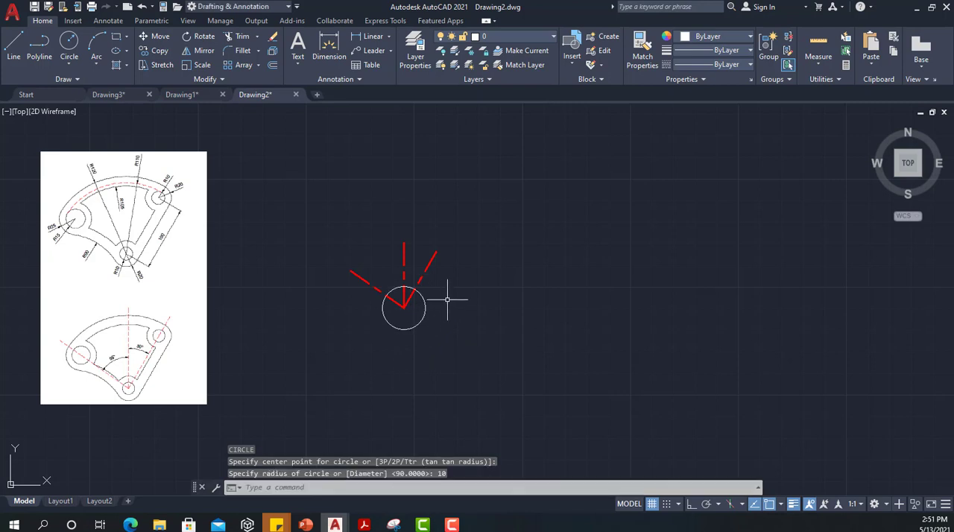
# Step: Try to measure the vertical construction line's length from the circle's center to its upper end
pyautogui.click(403, 257)
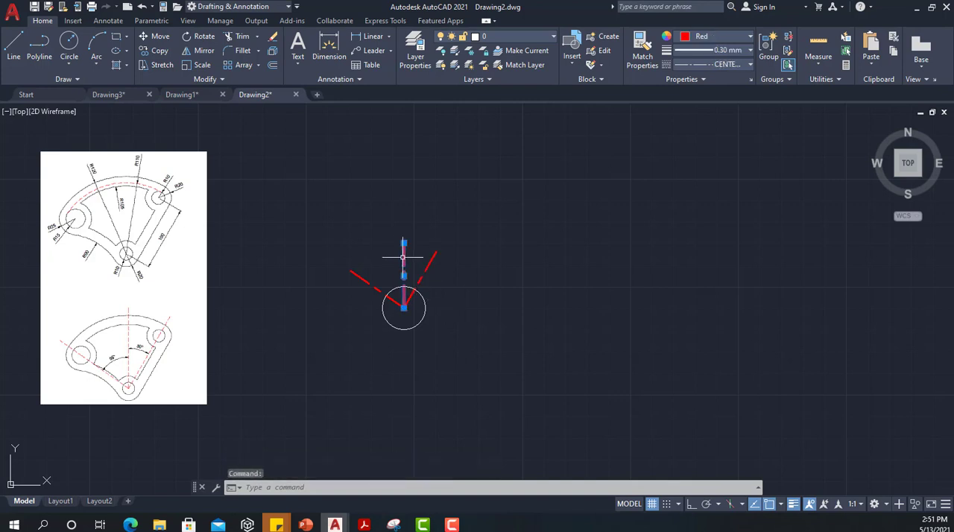
pyautogui.press('Escape')
pyautogui.click(403, 257)
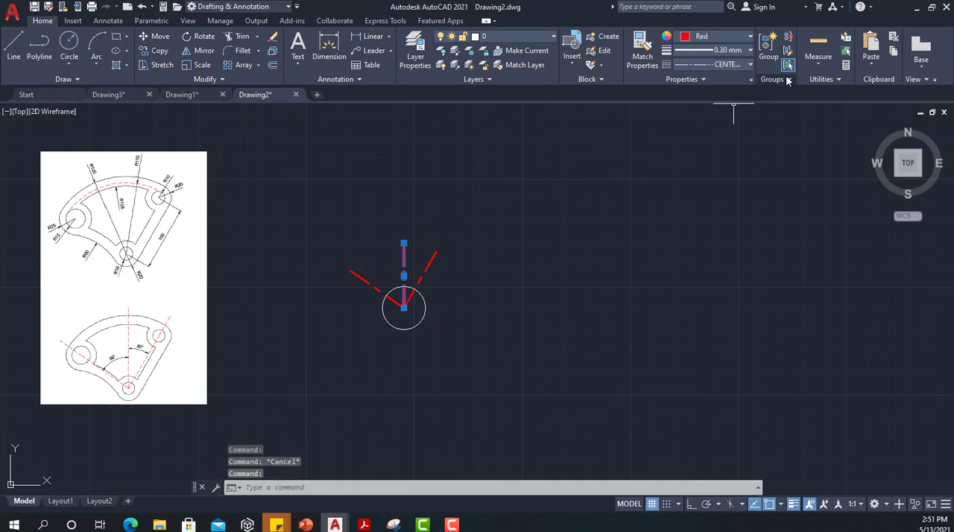
pyautogui.click(821, 63)
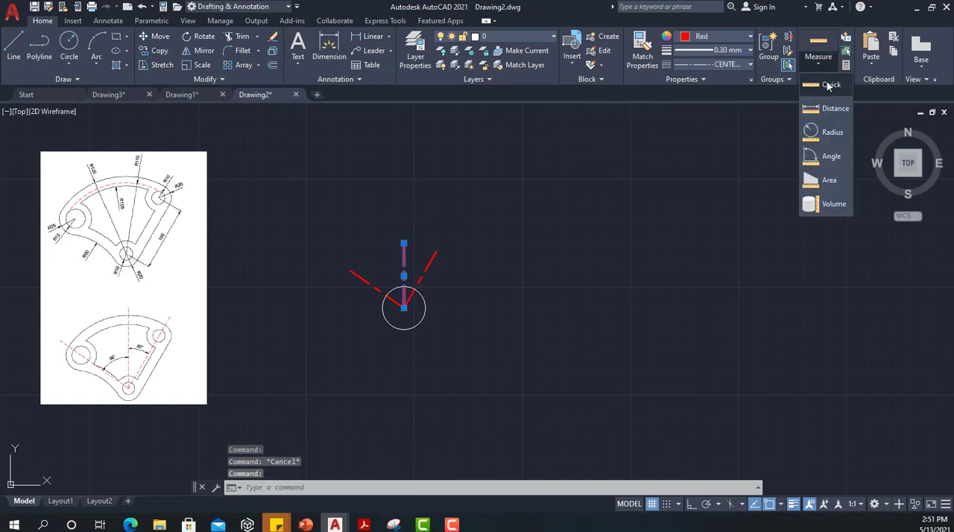
pyautogui.click(828, 86)
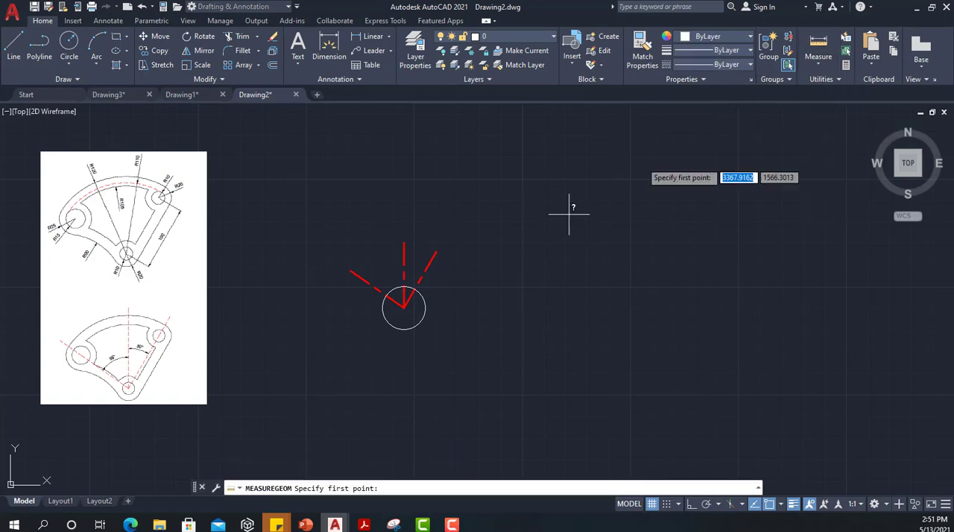
pyautogui.click(404, 307)
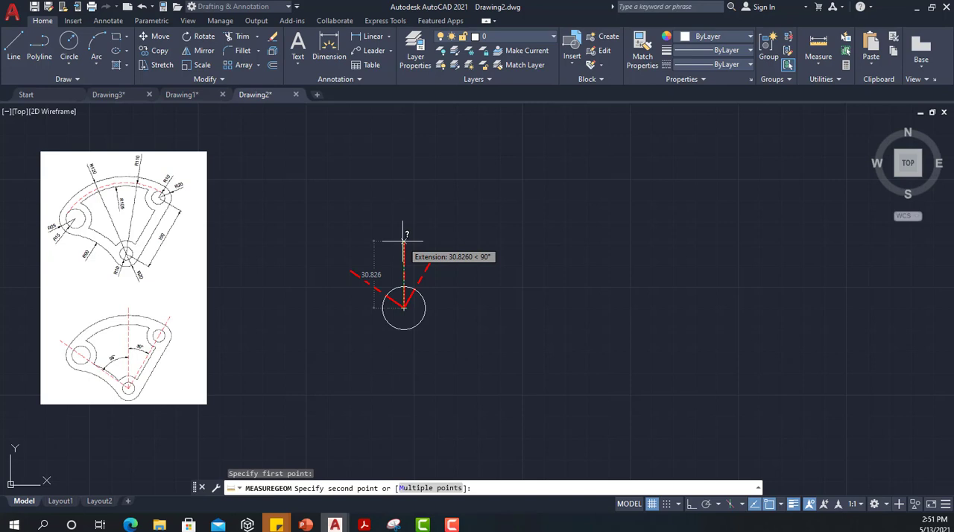
pyautogui.press('Escape')
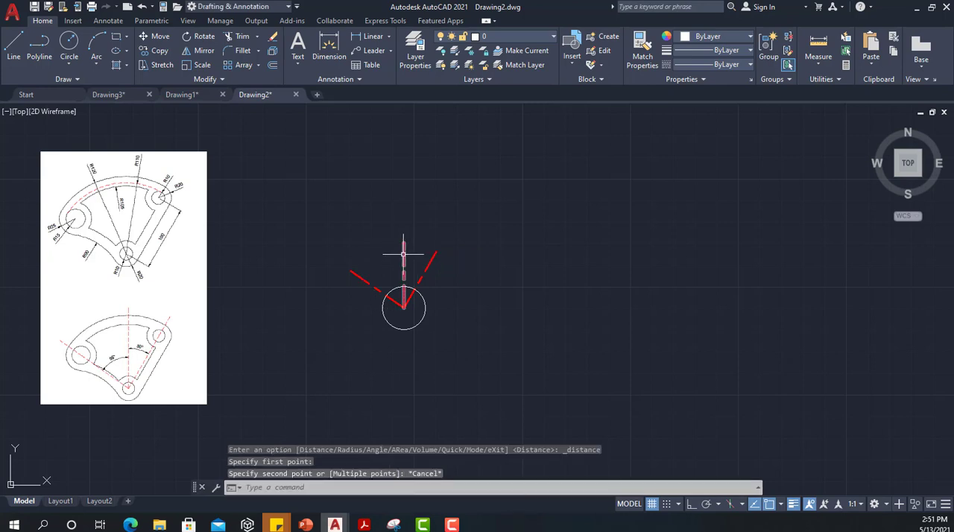
# Step: Lengthen the vertical construction line upward to a total length of 130
pyautogui.click(404, 257)
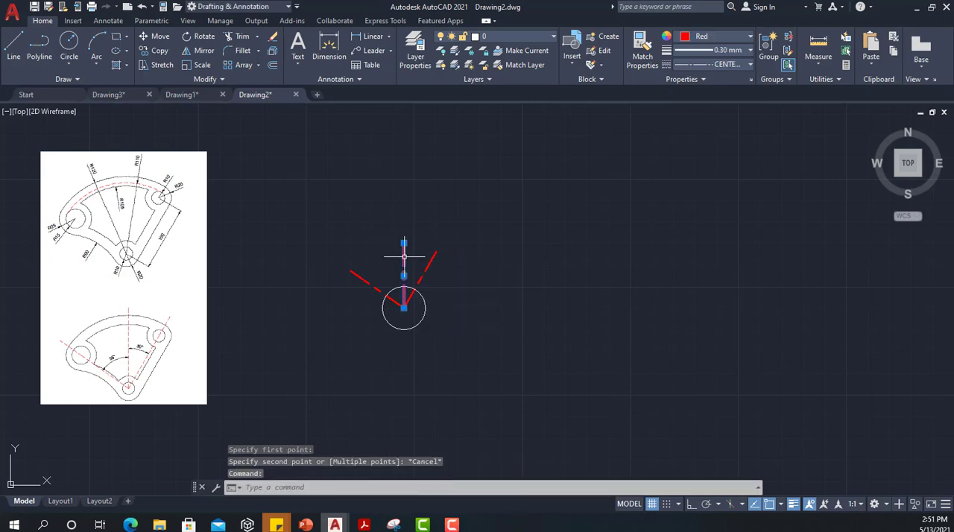
pyautogui.click(208, 79)
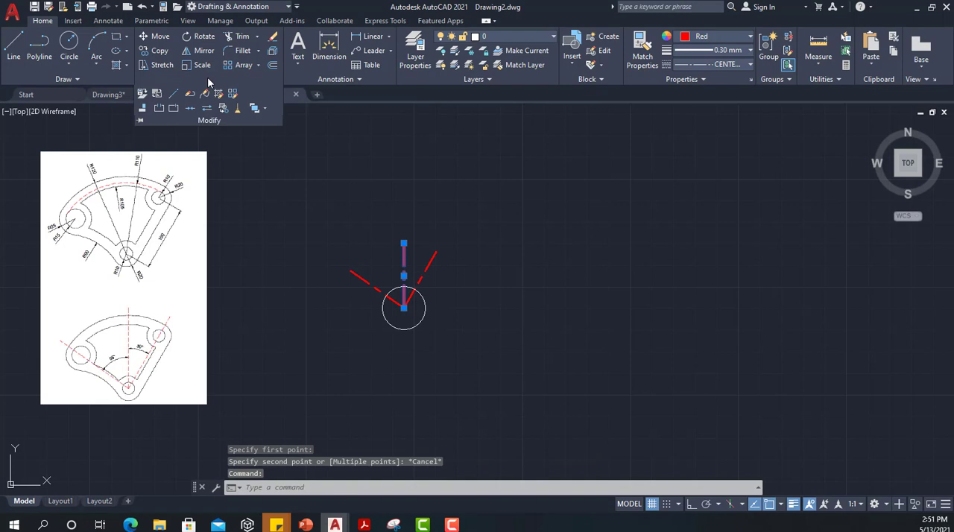
pyautogui.click(173, 96)
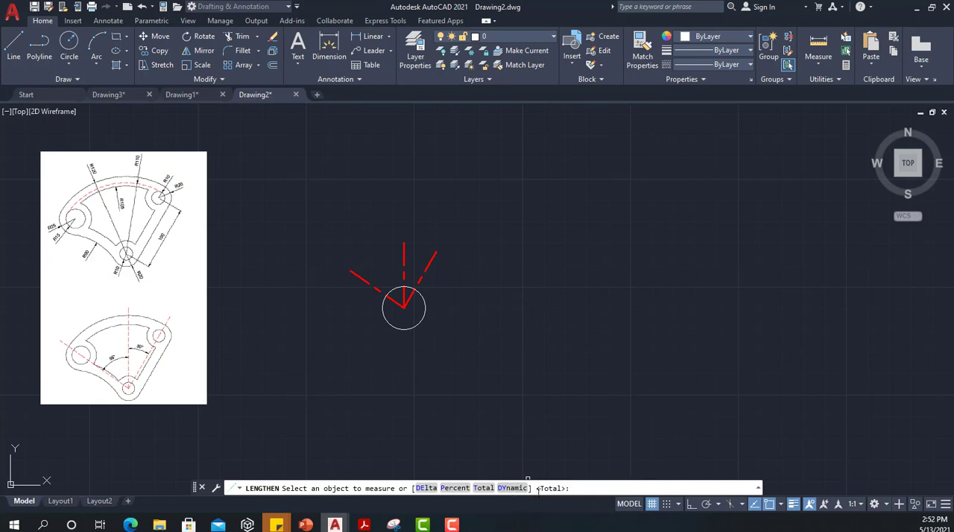
pyautogui.click(404, 255)
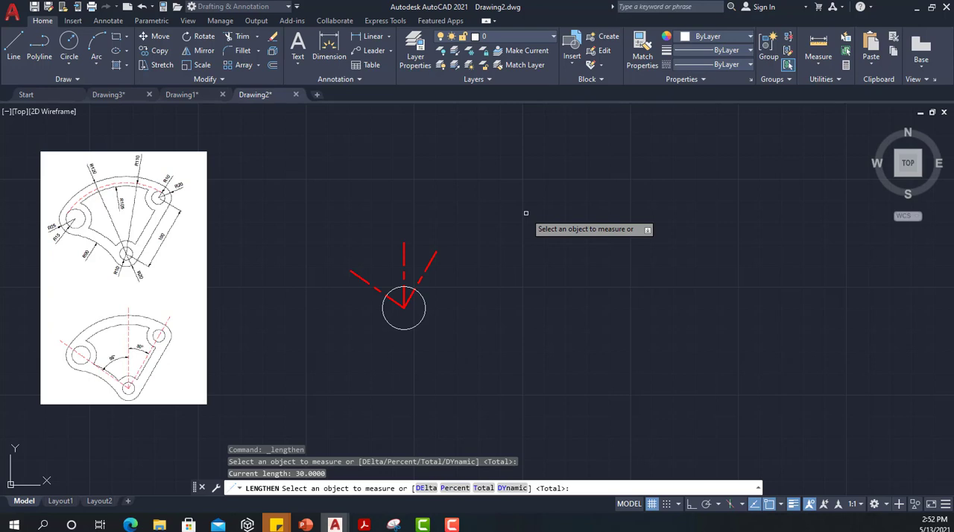
pyautogui.press('Return')
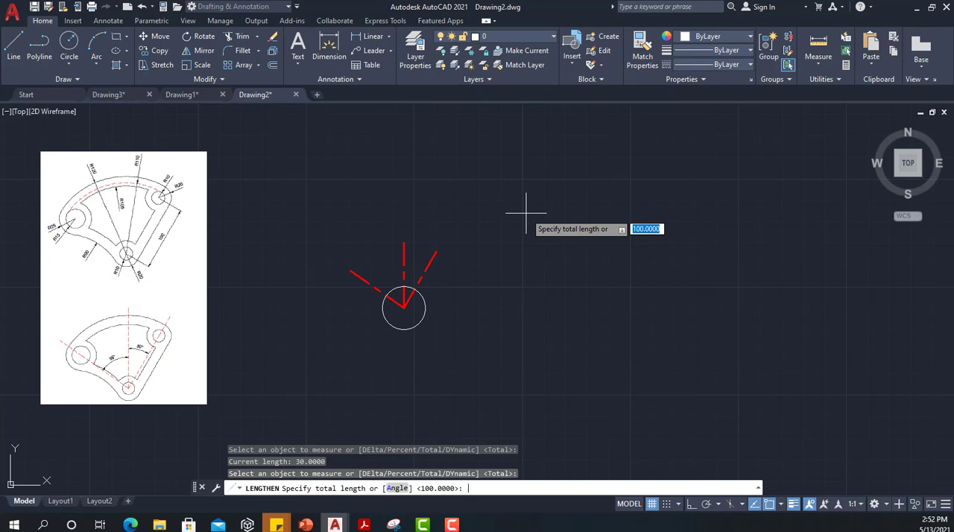
pyautogui.write('130')
pyautogui.press('Return')
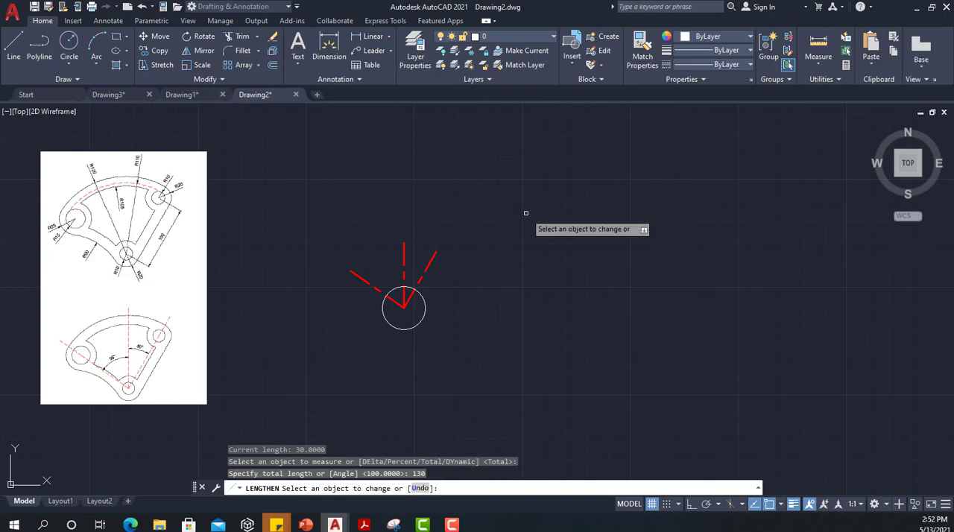
pyautogui.click(404, 254)
pyautogui.scroll(-2, 379, 206)
pyautogui.moveTo(341, 173); pyautogui.dragTo(330, 249, button='middle')
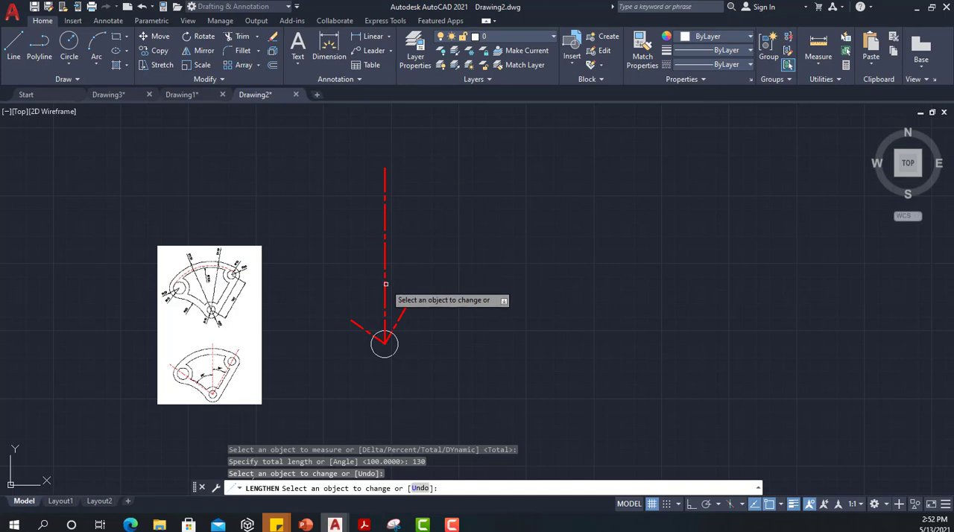
pyautogui.press('Escape')
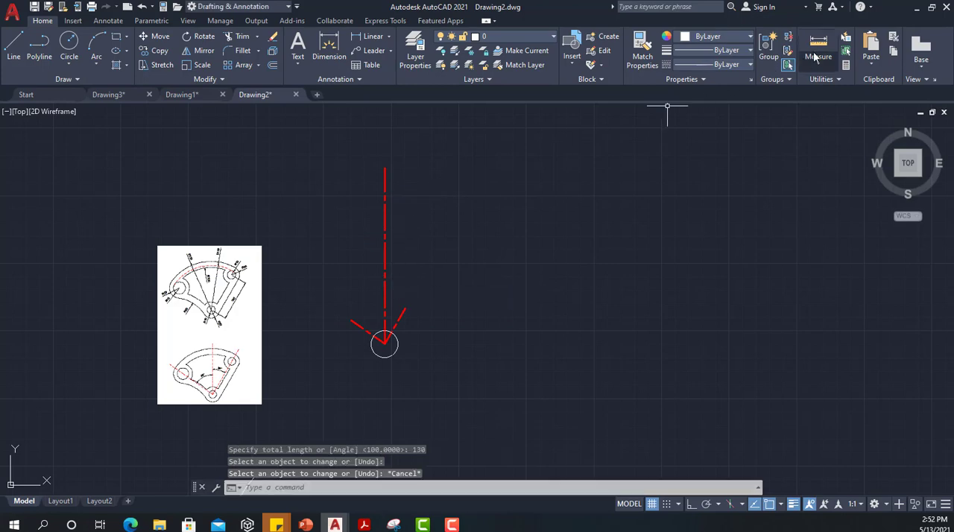
# Step: Measure the vertical construction line's length from the circle's center to its upper endpoint
pyautogui.click(818, 41)
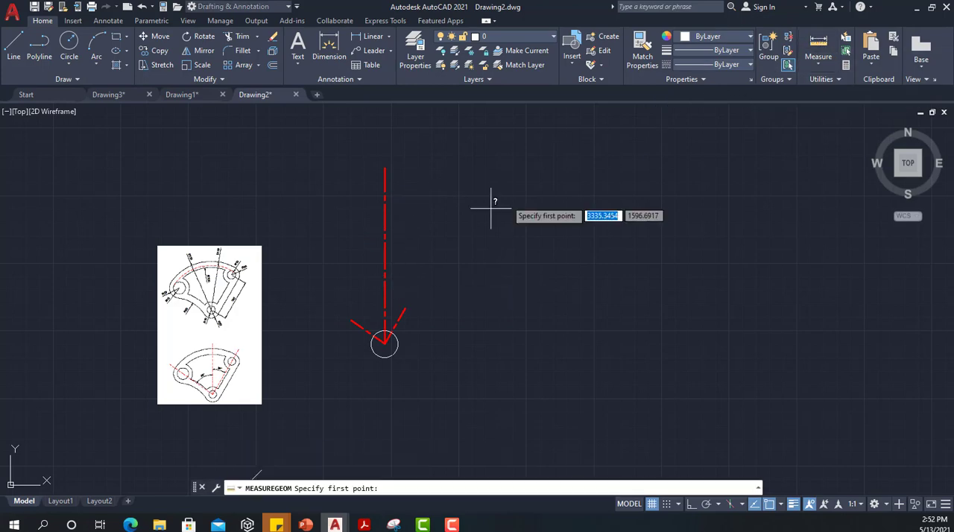
pyautogui.click(384, 341)
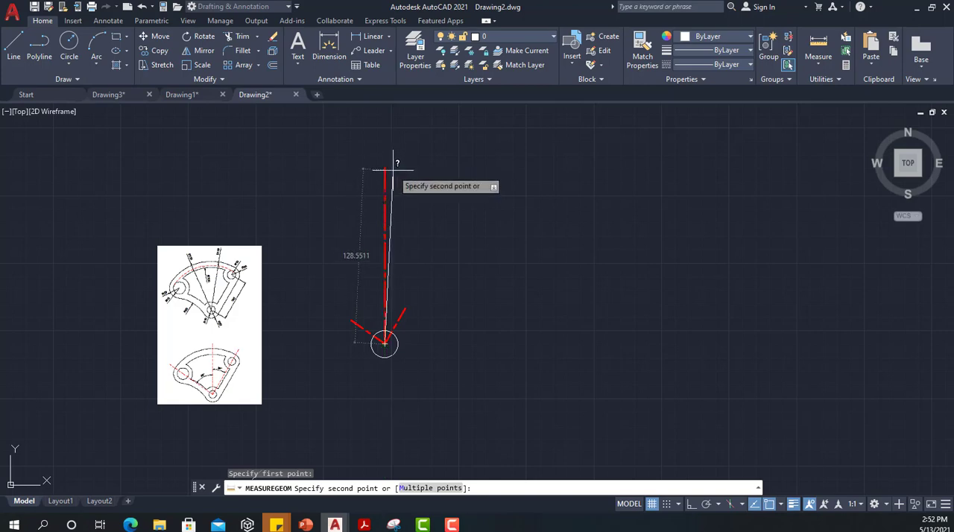
pyautogui.write('end')
pyautogui.press('Return')
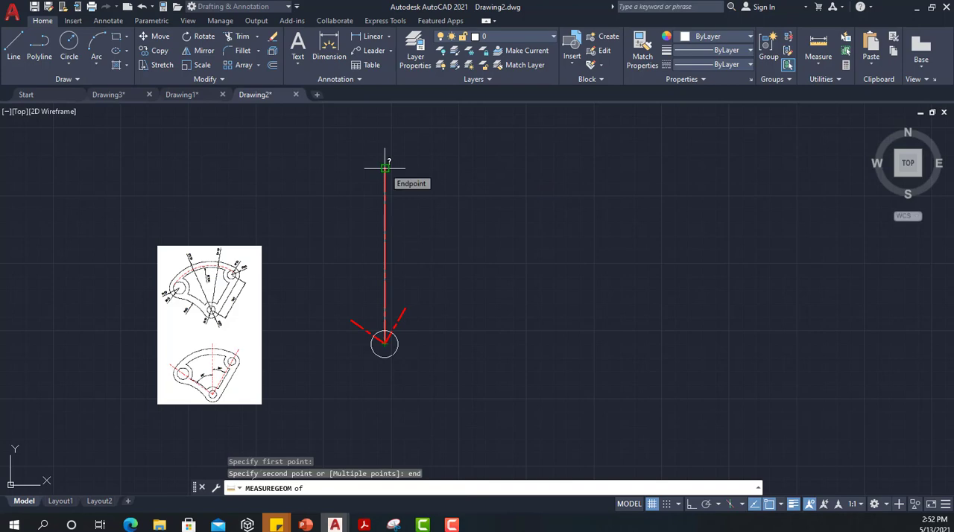
pyautogui.click(385, 167)
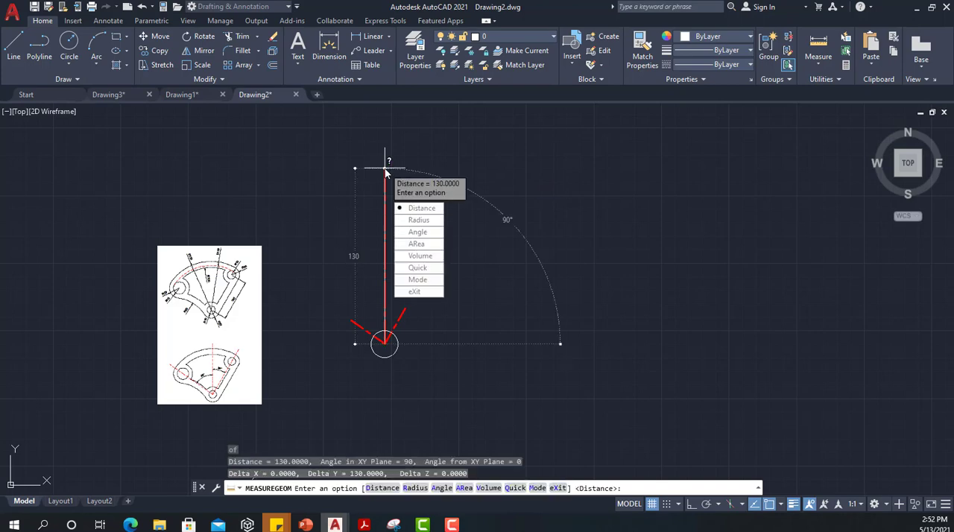
pyautogui.press('Escape')
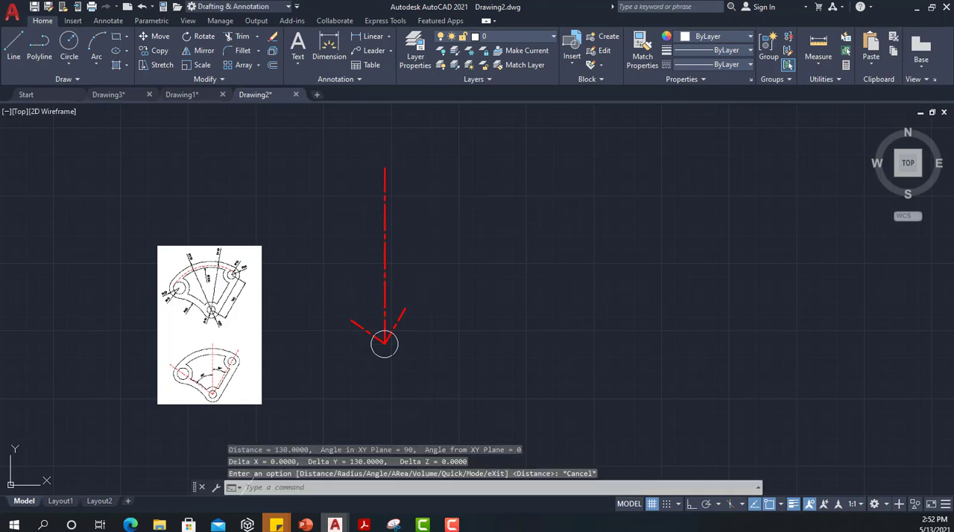
# Step: Scale the reference image by a factor of 2 about its upper-right corner
pyautogui.moveTo(382, 339); pyautogui.dragTo(213, 325)
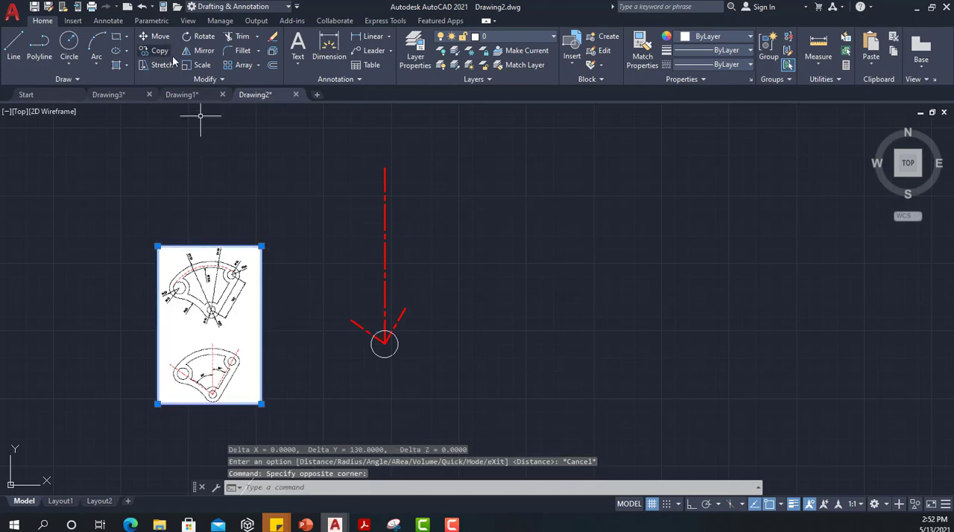
pyautogui.click(205, 65)
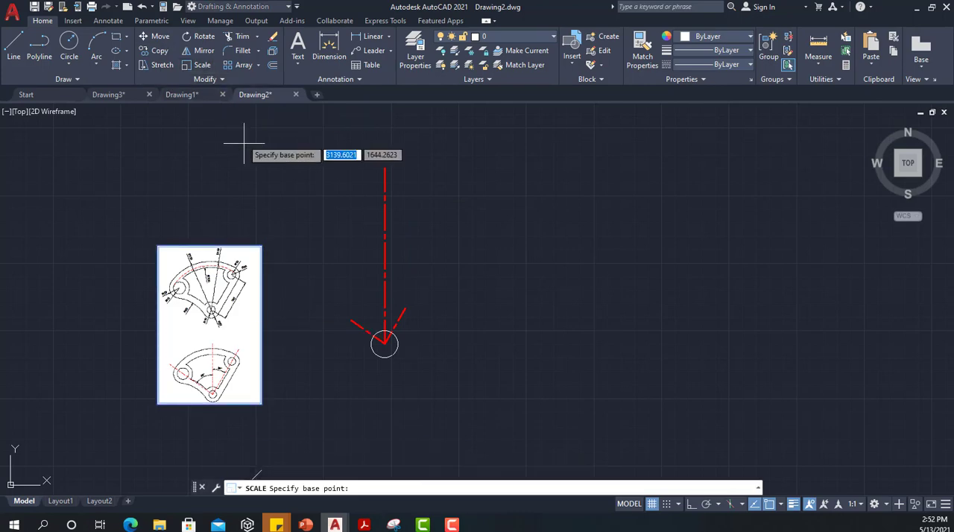
pyautogui.click(261, 245)
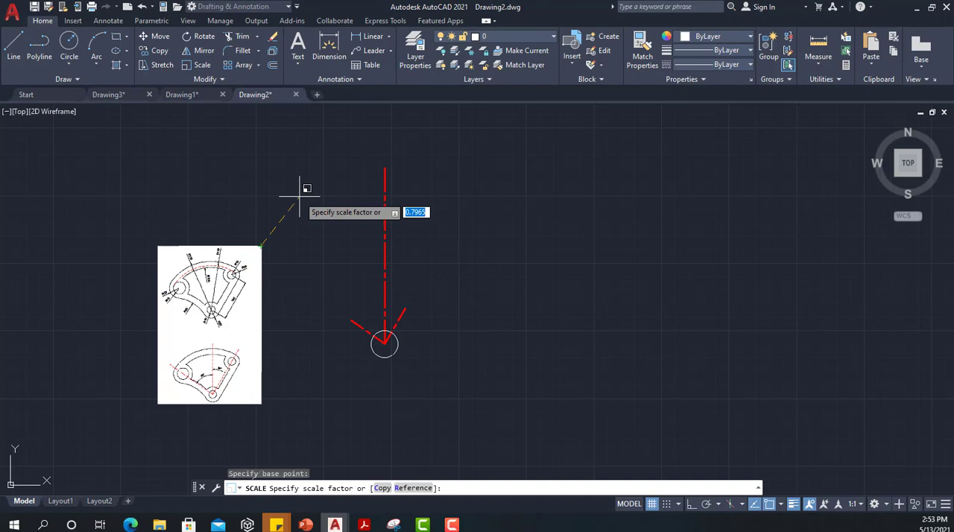
pyautogui.write('2')
pyautogui.press('Return')
# Step: Move the enlarged reference image about 90 units upward so that both bracket views are fully in sight
pyautogui.click(267, 249)
pyautogui.click(176, 117)
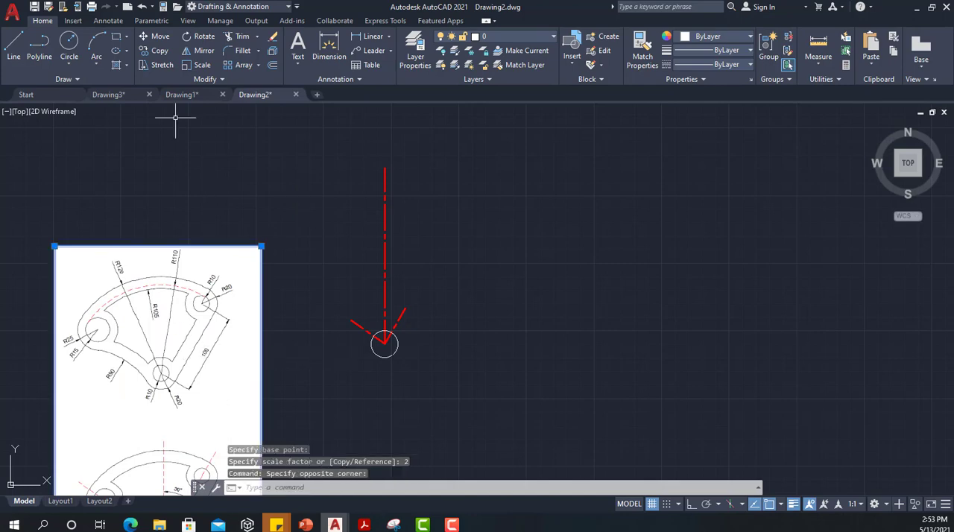
pyautogui.click(160, 36)
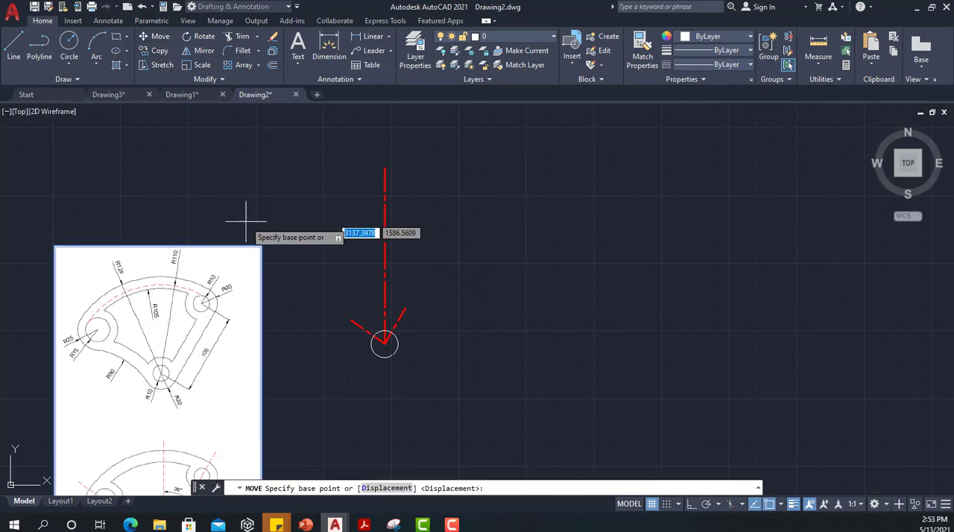
pyautogui.click(262, 246)
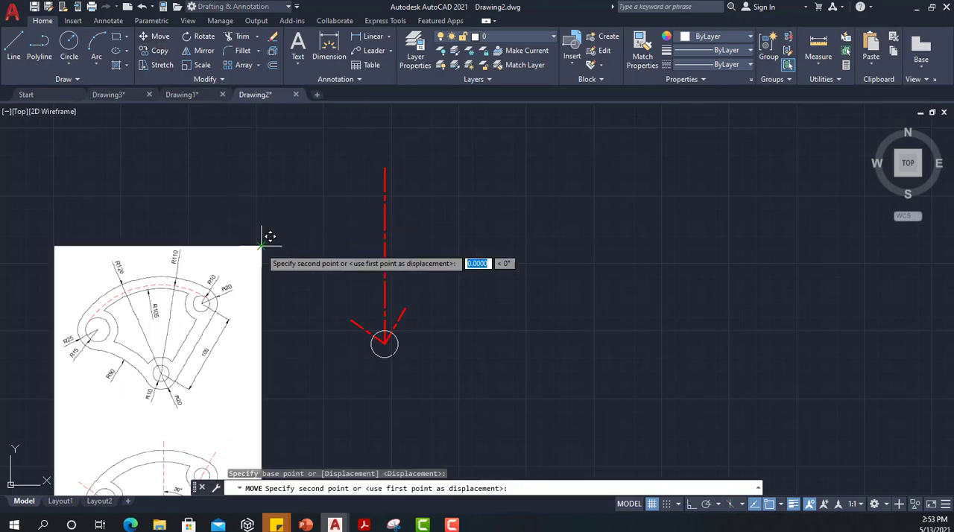
pyautogui.click(271, 125)
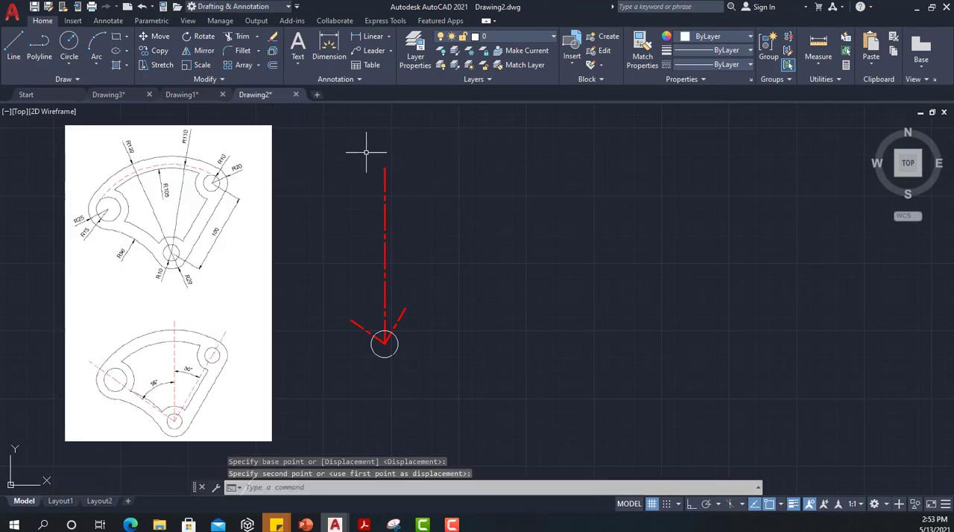
# Step: Move the three construction lines and the circle together about 103 units away from the reference image, at roughly 345°, using the circle's center as base point
pyautogui.click(324, 144)
pyautogui.click(435, 444)
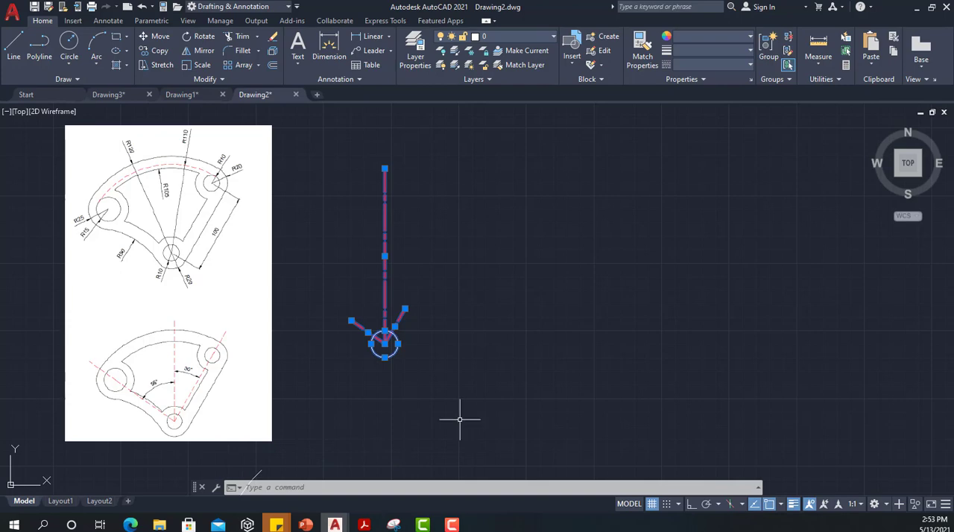
pyautogui.click(156, 37)
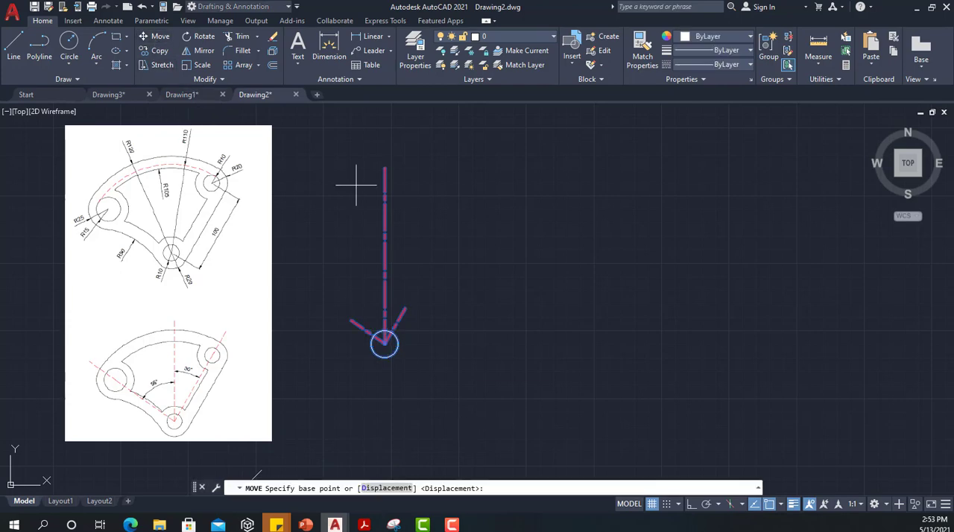
pyautogui.click(384, 343)
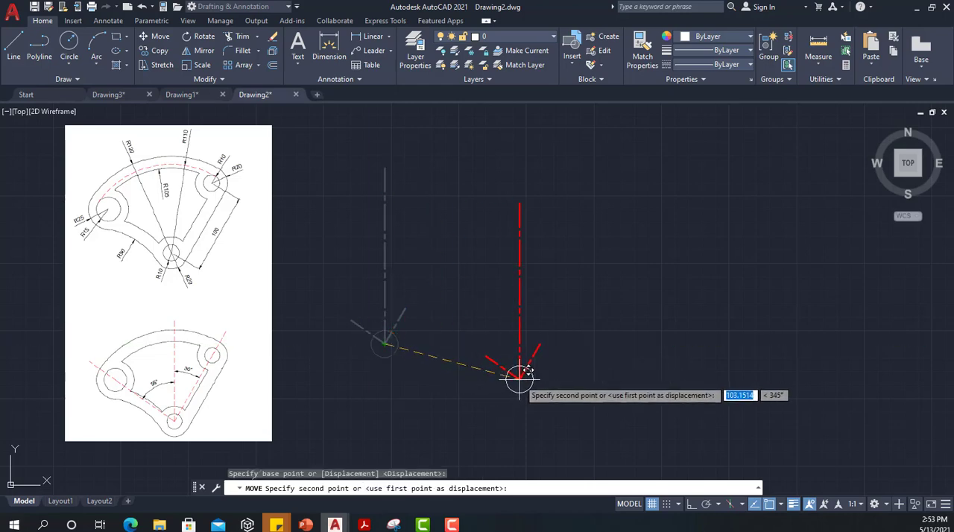
pyautogui.click(519, 379)
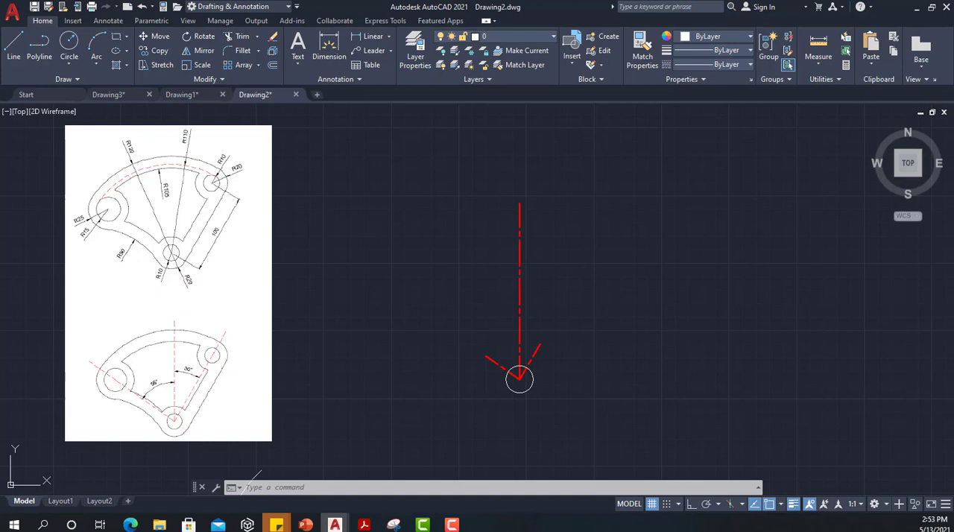
# Step: Lengthen the short construction line right of the vertical one to a total length of 100
pyautogui.click(205, 80)
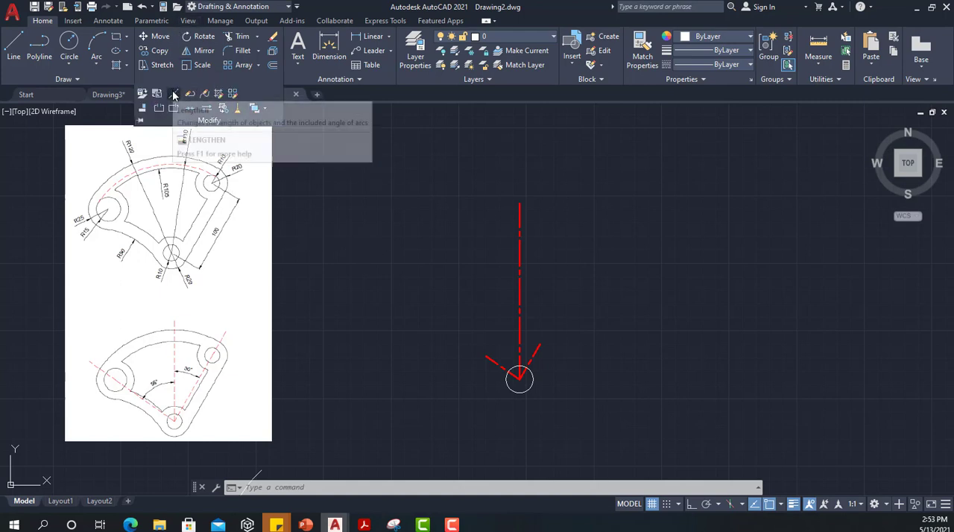
pyautogui.click(174, 94)
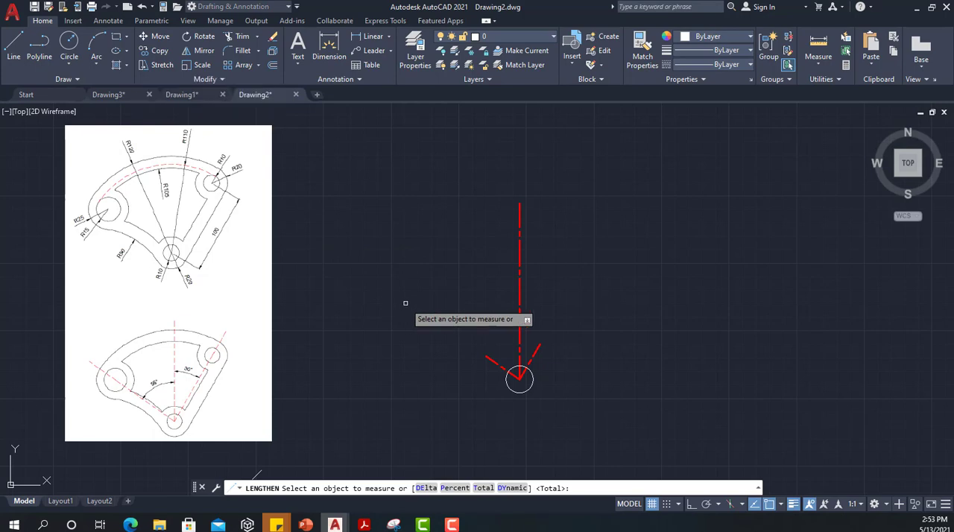
pyautogui.press('Return')
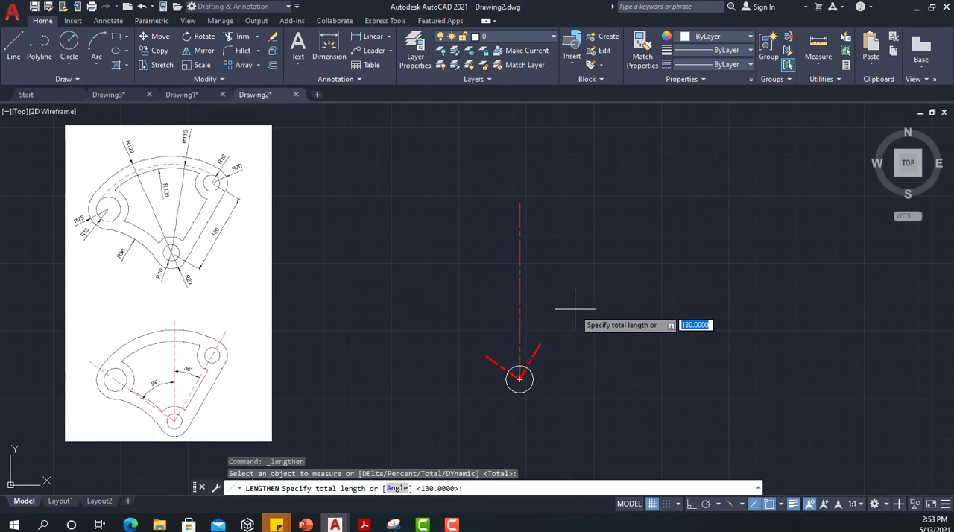
pyautogui.write('100')
pyautogui.press('Return')
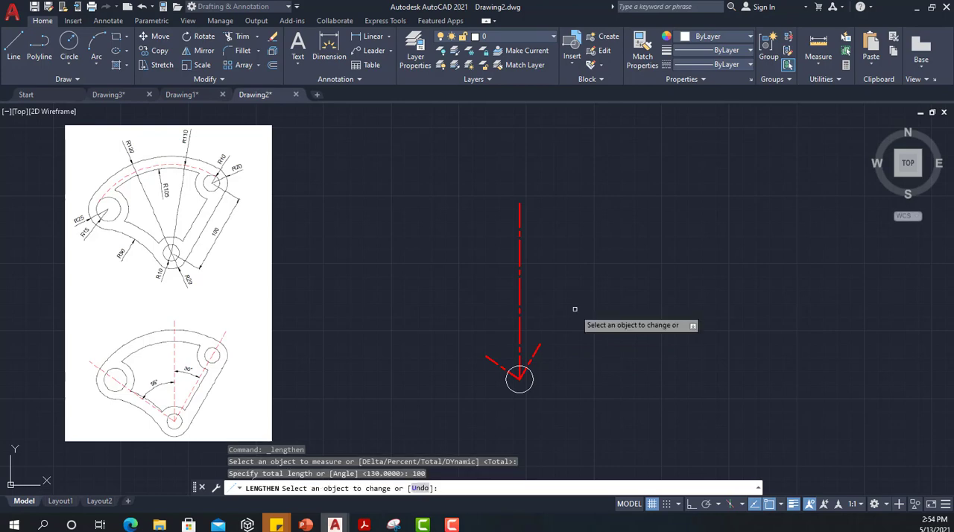
pyautogui.click(537, 351)
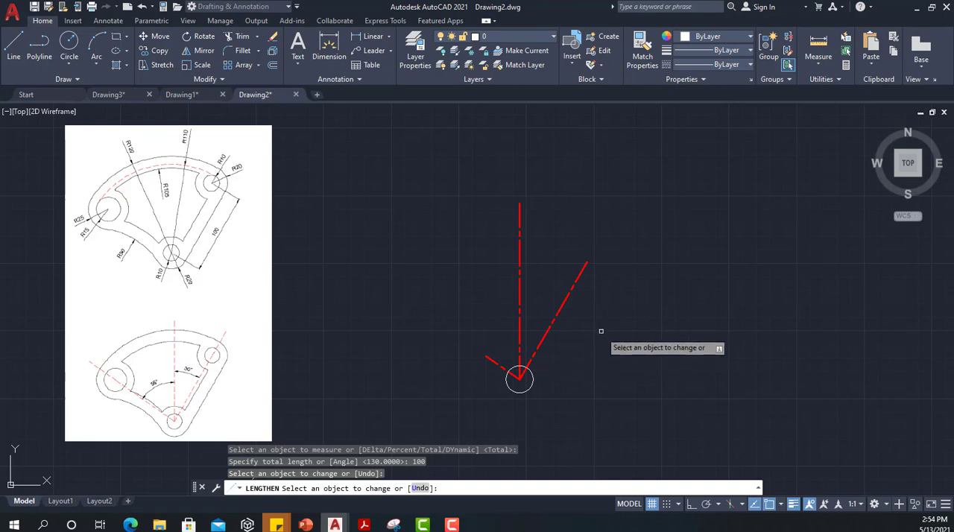
pyautogui.press('Escape')
# Step: Measure the right slanted construction line from the circle's center to its upper endpoint
pyautogui.click(817, 51)
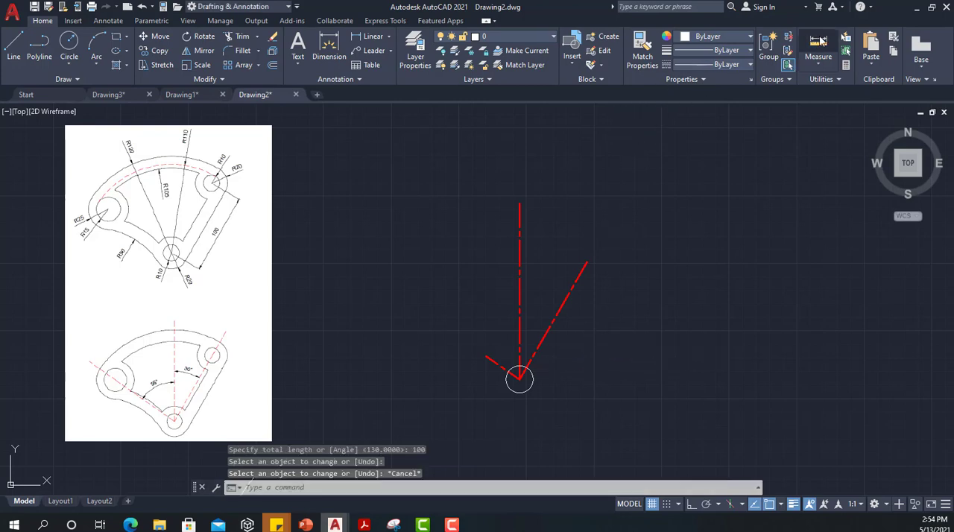
pyautogui.click(519, 379)
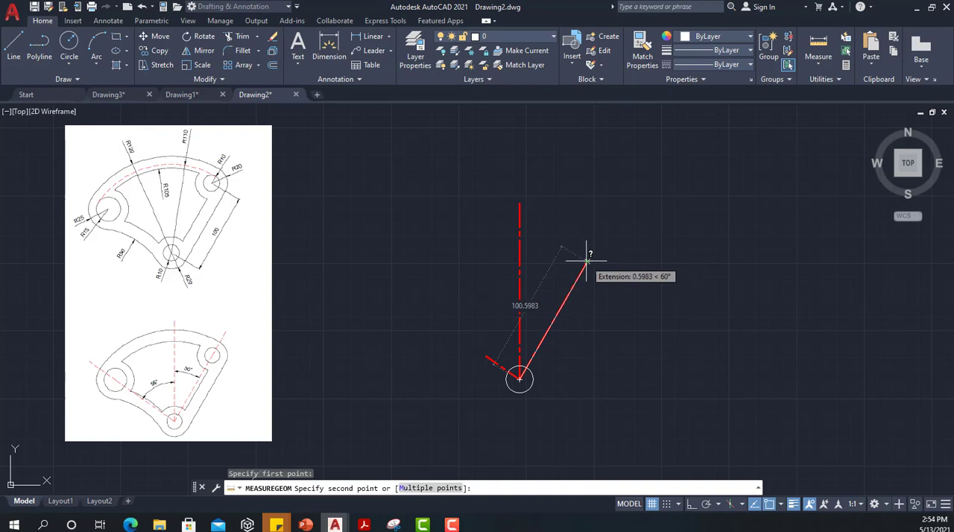
pyautogui.write('end')
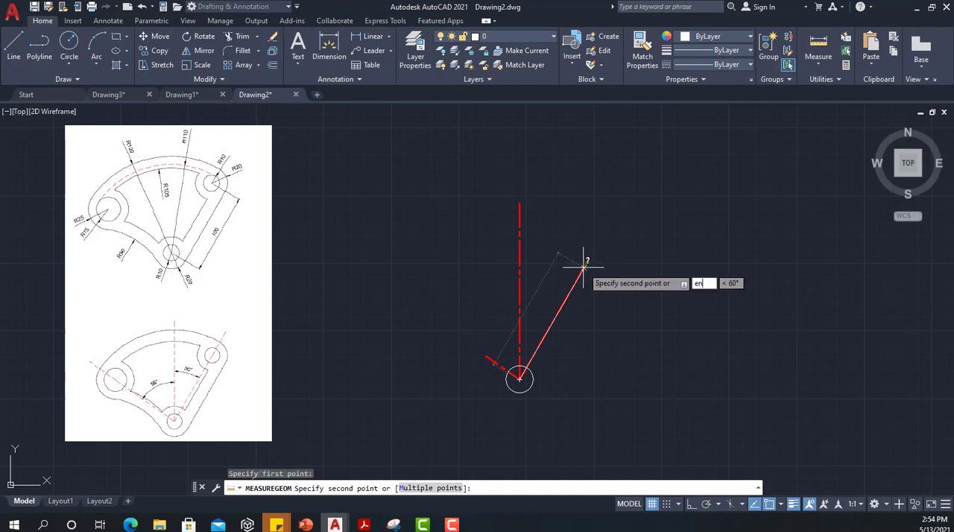
pyautogui.press('Return')
pyautogui.click(587, 262)
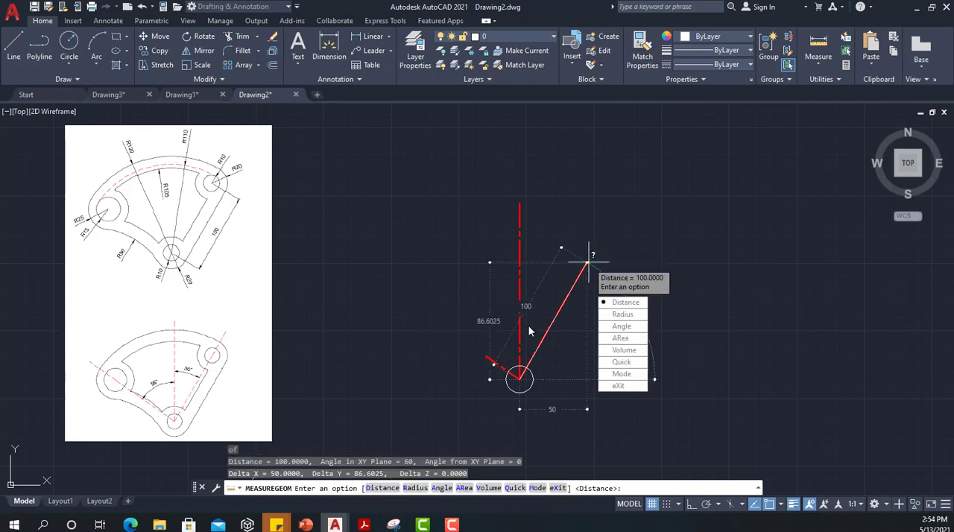
pyautogui.press('Escape')
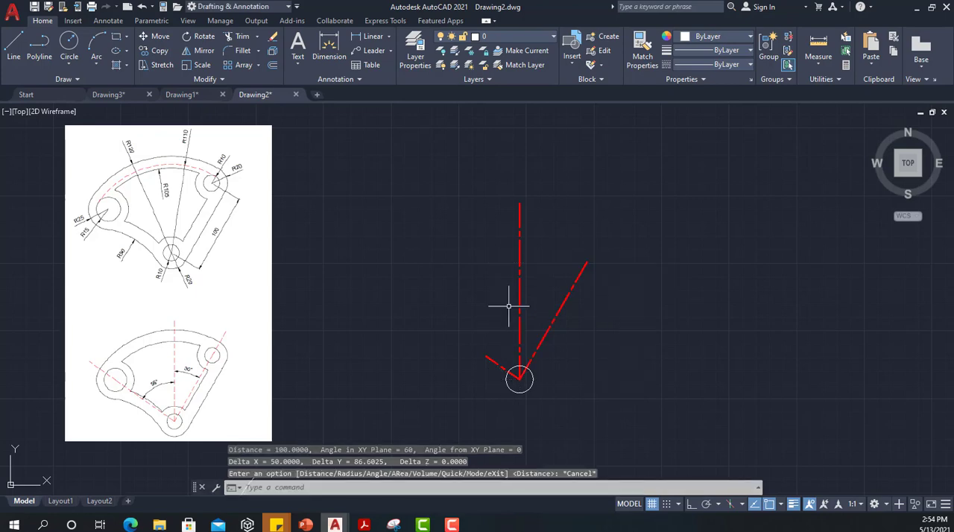
# Step: Draw a circle of radius 10 centered on the upper endpoint of the right slanted construction line
pyautogui.write('c')
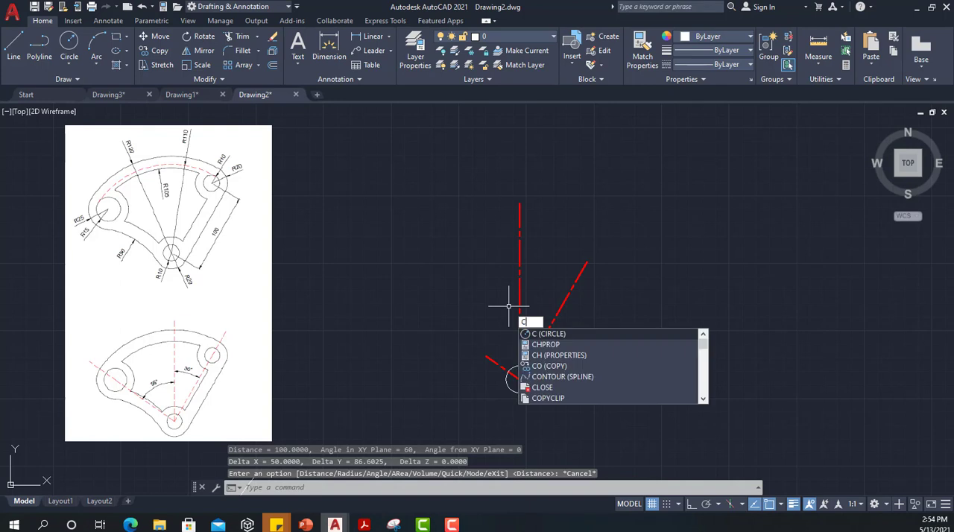
pyautogui.press('Return')
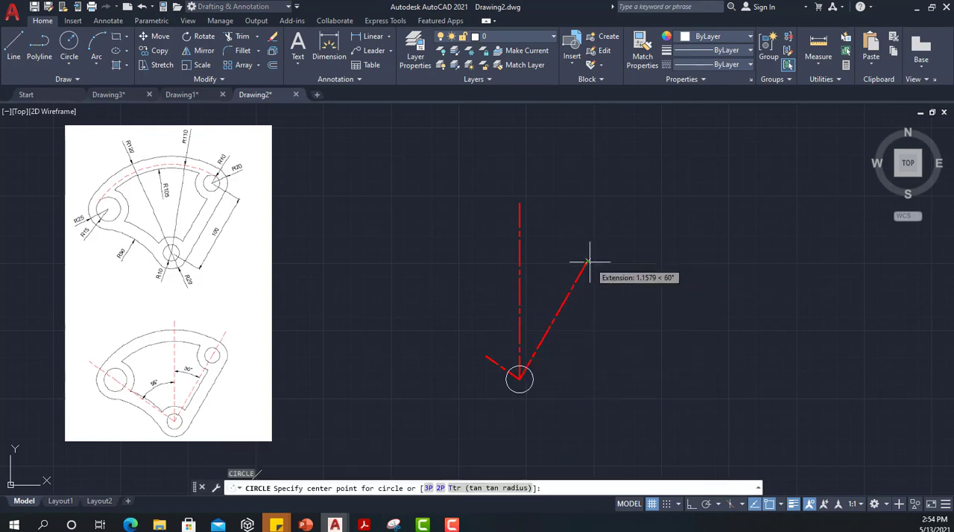
pyautogui.write('end')
pyautogui.press('Return')
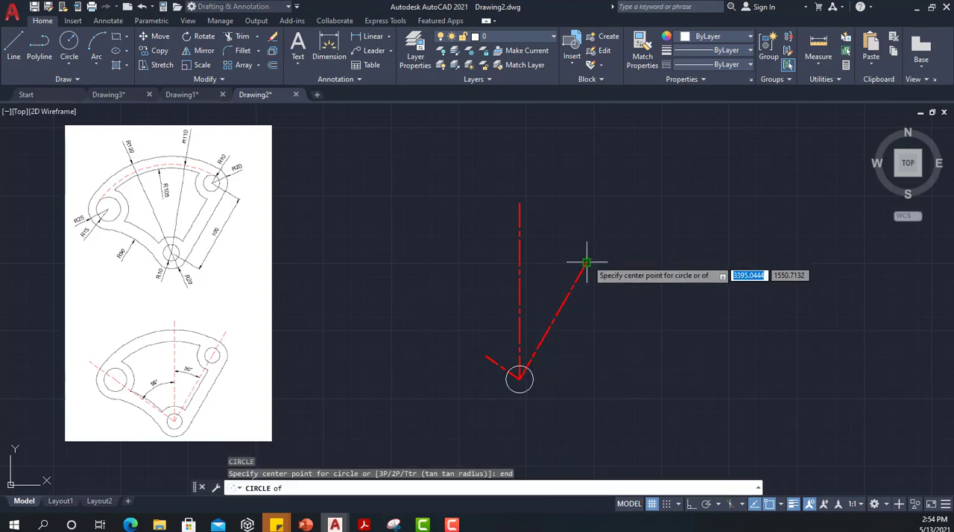
pyautogui.click(587, 263)
pyautogui.write('10')
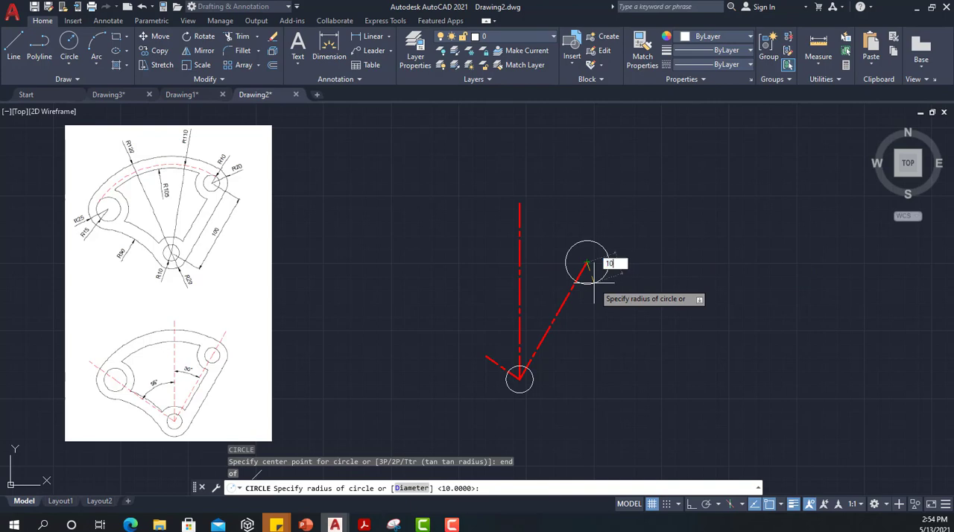
pyautogui.press('Return')
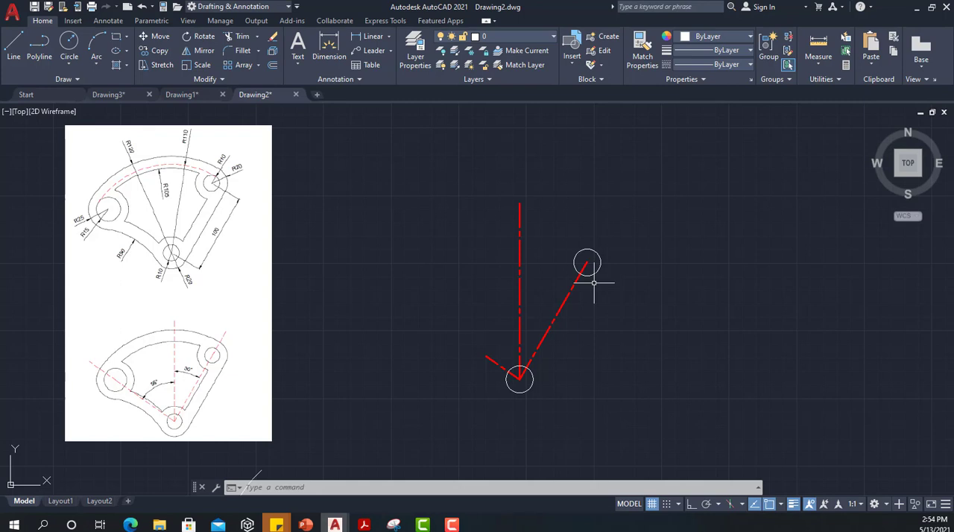
# Step: Lengthen the short construction line left of the vertical one to a total length of 95
pyautogui.click(211, 80)
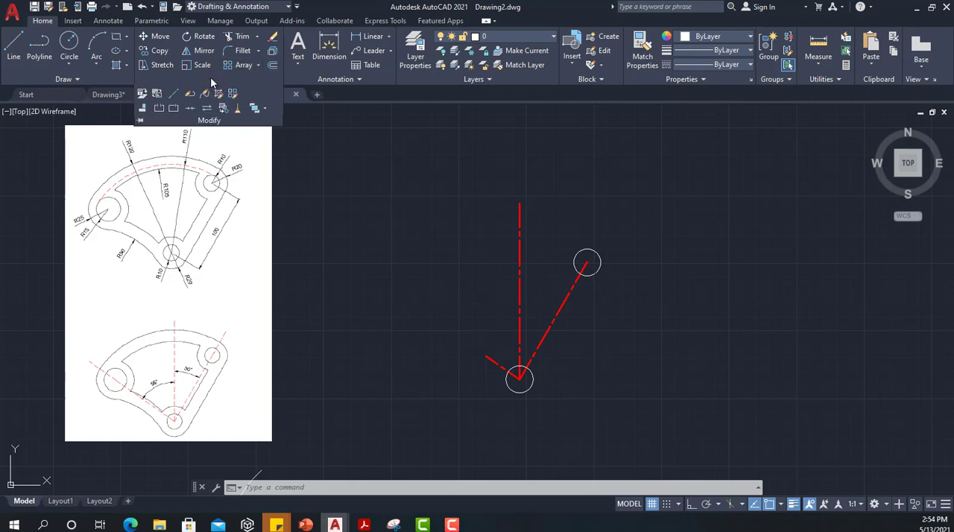
pyautogui.click(174, 96)
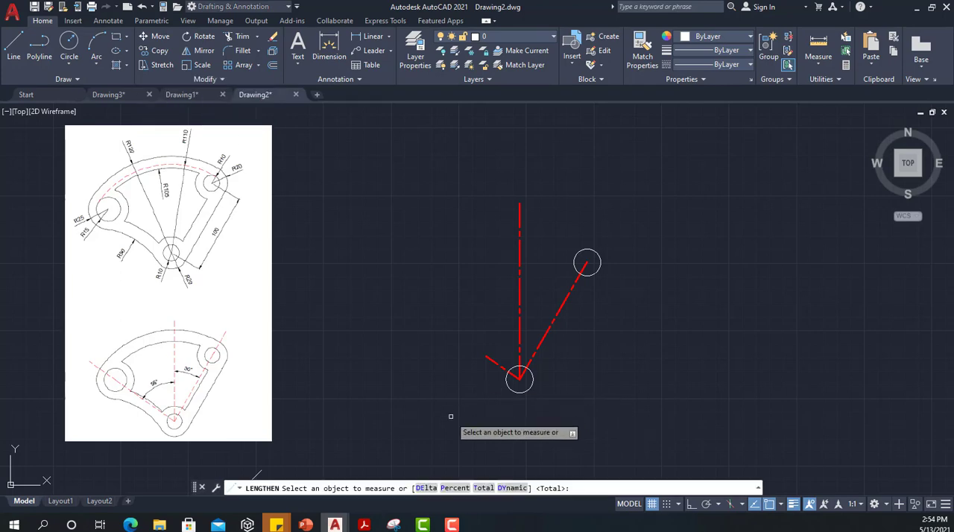
pyautogui.press('Return')
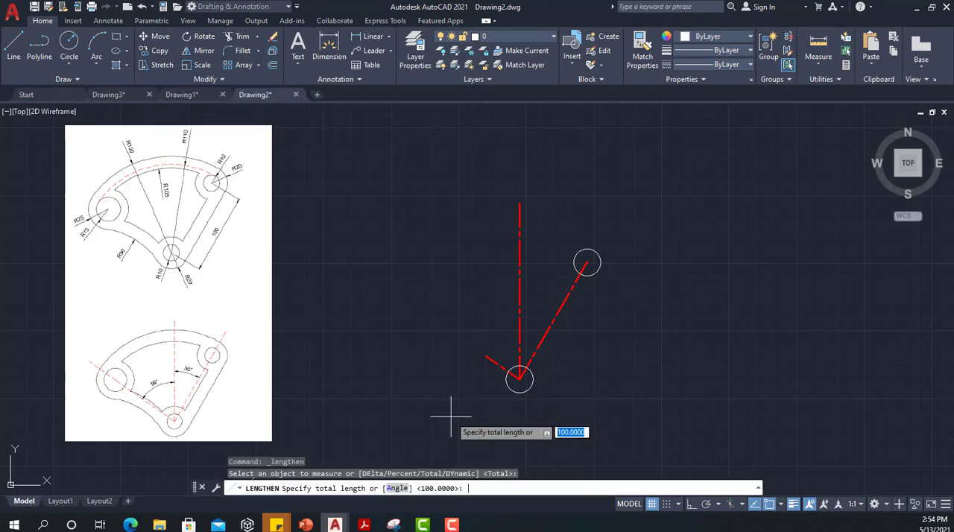
pyautogui.write('95')
pyautogui.press('Return')
pyautogui.click(520, 380)
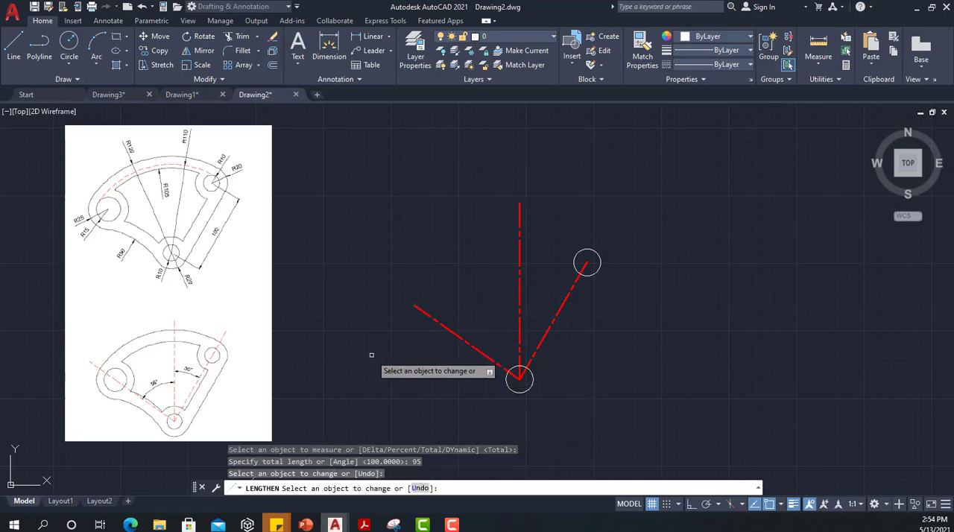
# Step: Draw a circle of radius 15 centered on the upper endpoint of the left slanted construction line
pyautogui.press('Escape')
pyautogui.write('c')
pyautogui.press('Return')
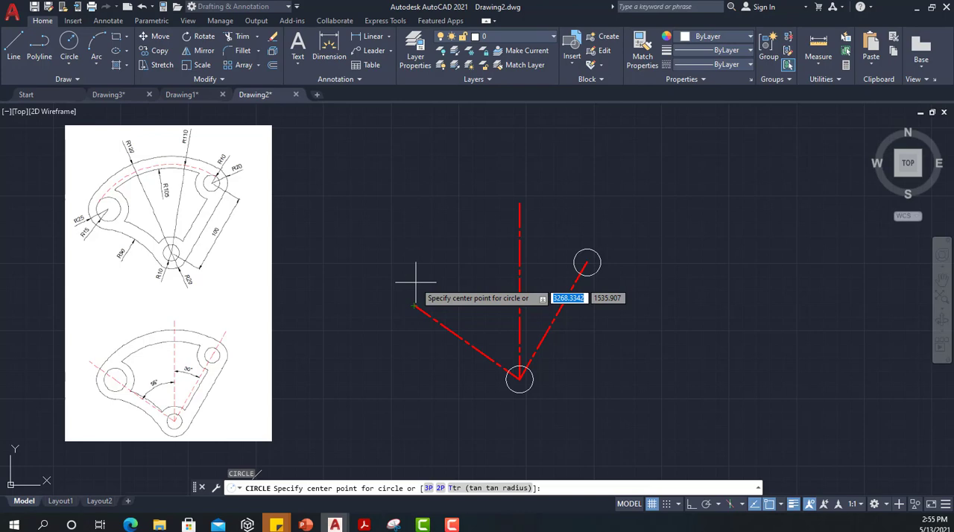
pyautogui.write('end')
pyautogui.press('Return')
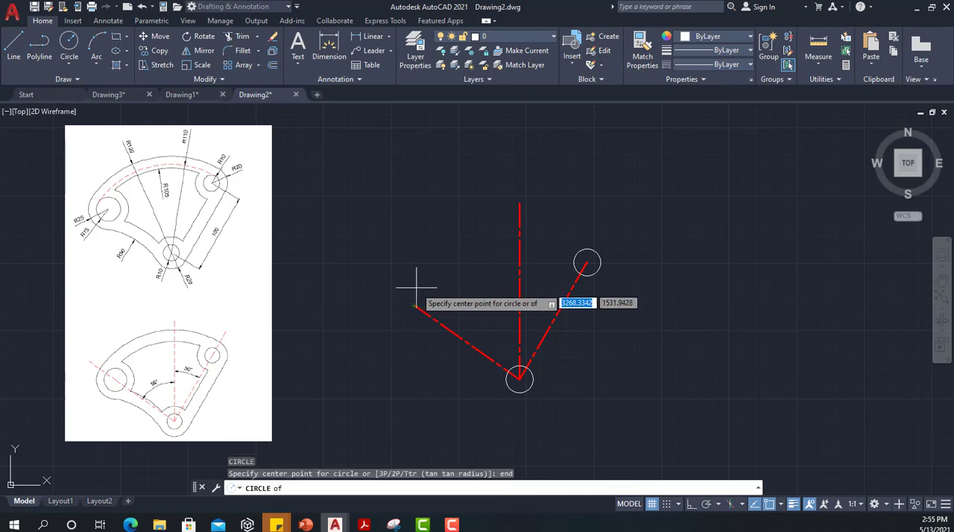
pyautogui.click(414, 303)
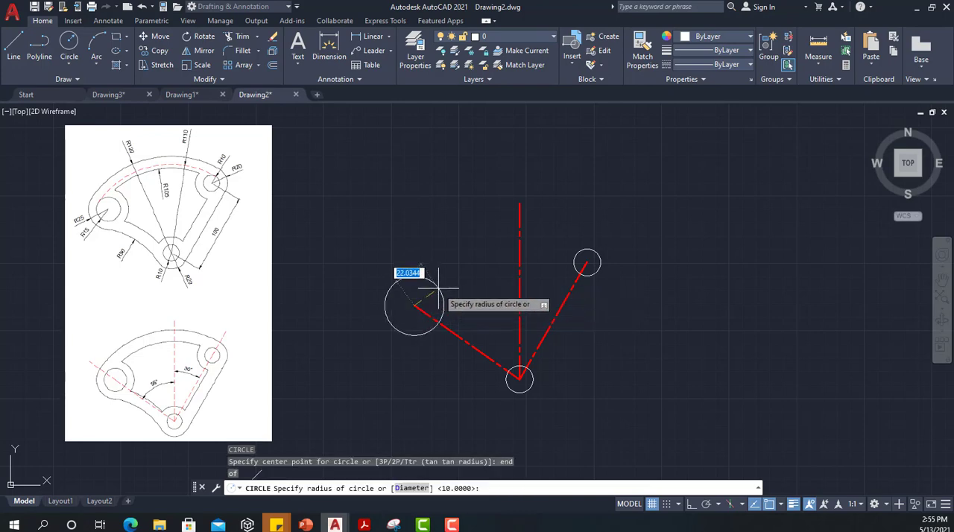
pyautogui.write('15')
pyautogui.press('Return')
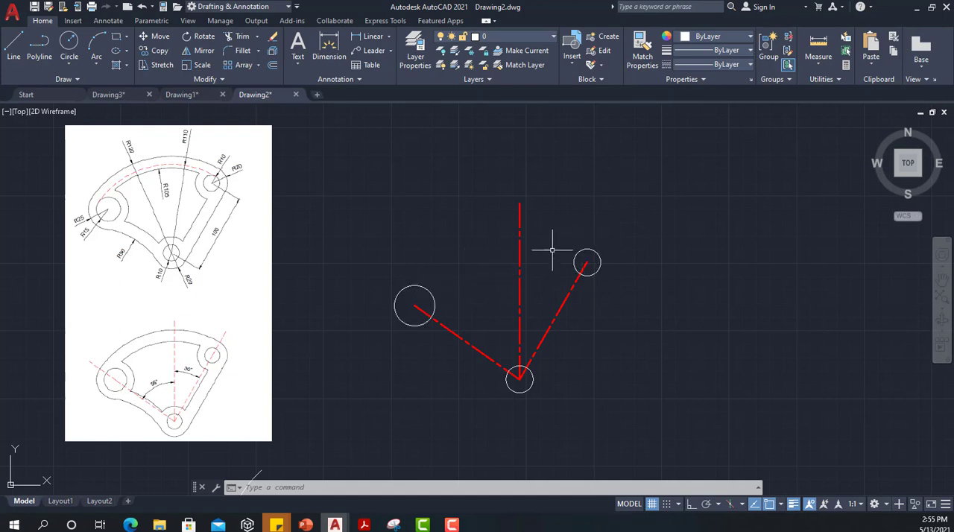
# Step: Try a tan-tan-radius circle of radius 110 using the inner sides of the two upper circles, and undo it
pyautogui.write('c')
pyautogui.press('Return')
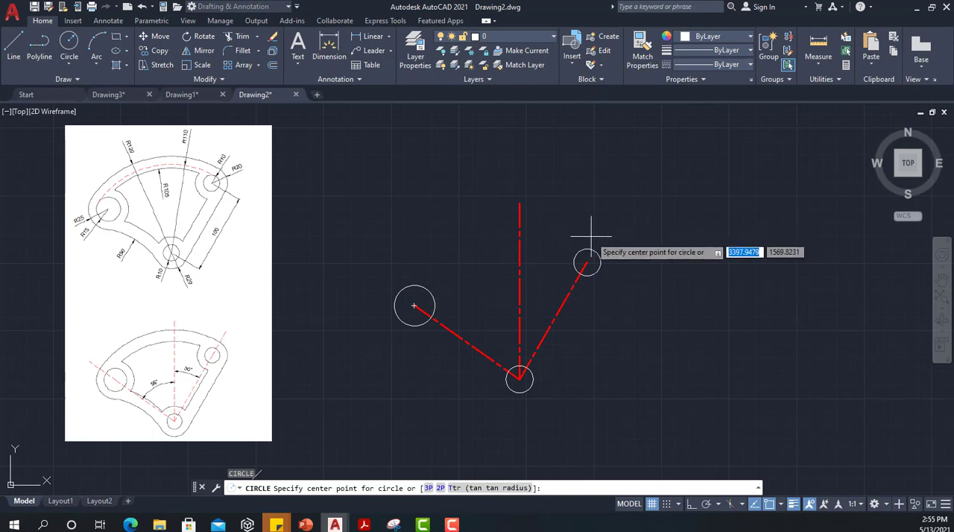
pyautogui.write('t')
pyautogui.press('Return')
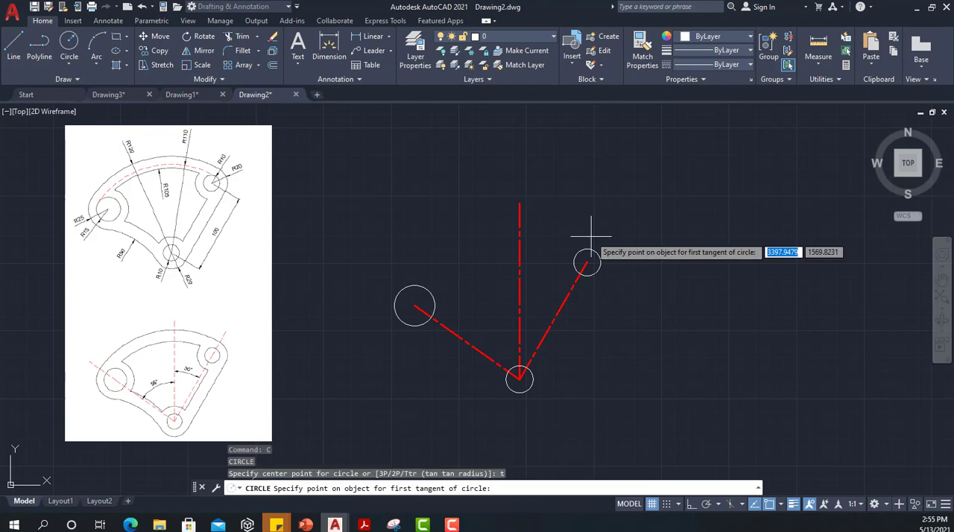
pyautogui.click(582, 260)
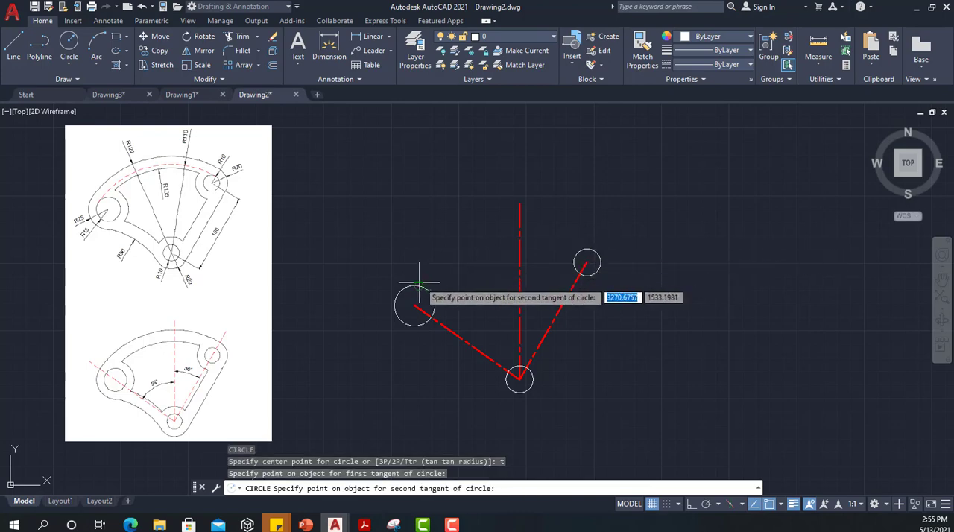
pyautogui.click(414, 305)
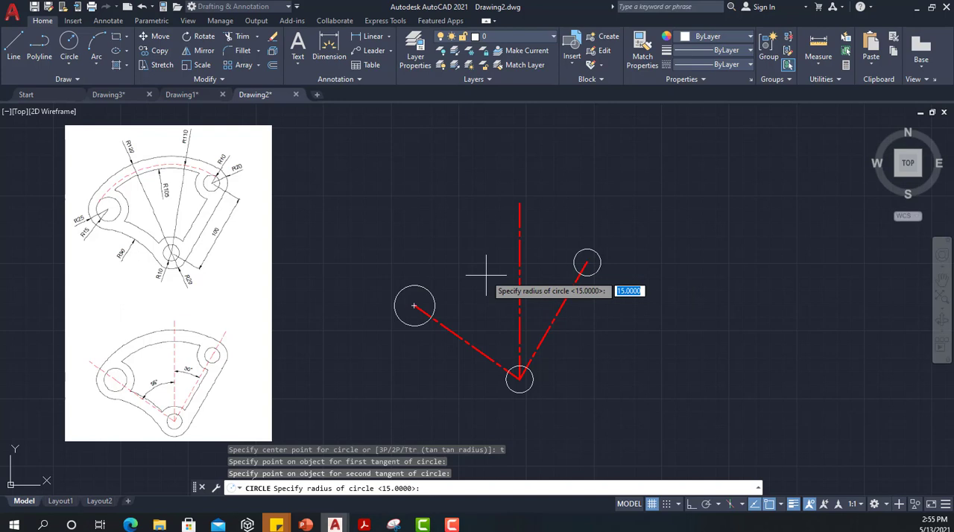
pyautogui.write('110')
pyautogui.press('Return')
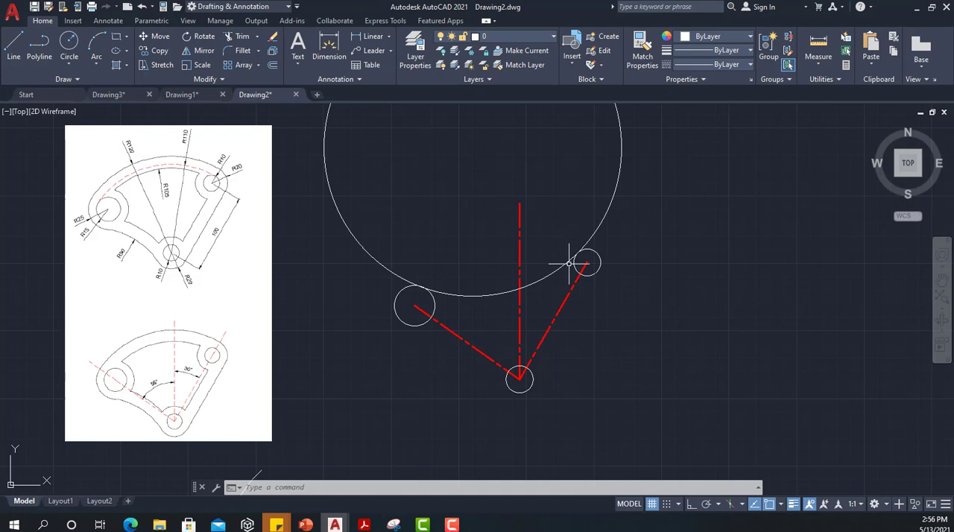
pyautogui.hotkey('ctrl', 'z')
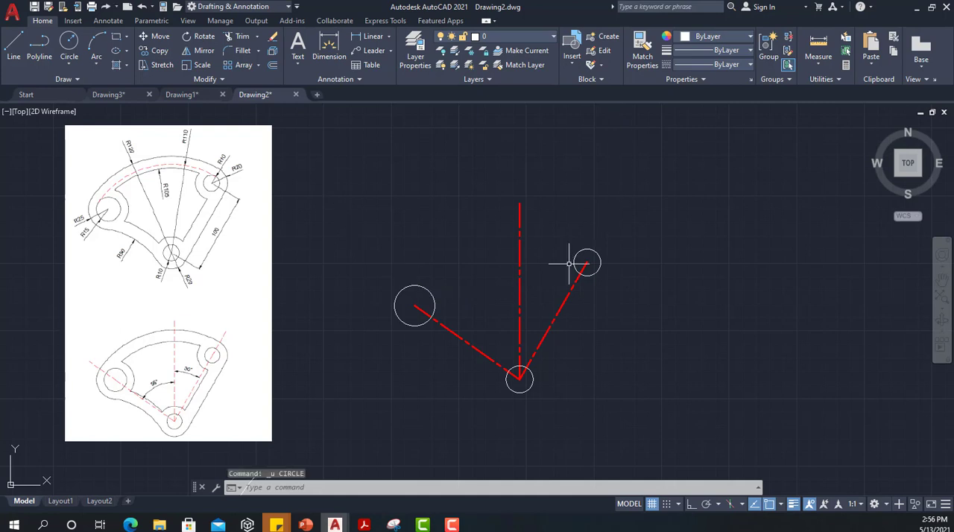
# Step: Draw a tan-tan-radius circle of radius 110 touching the outer sides of the right and left upper circles
pyautogui.press('Return')
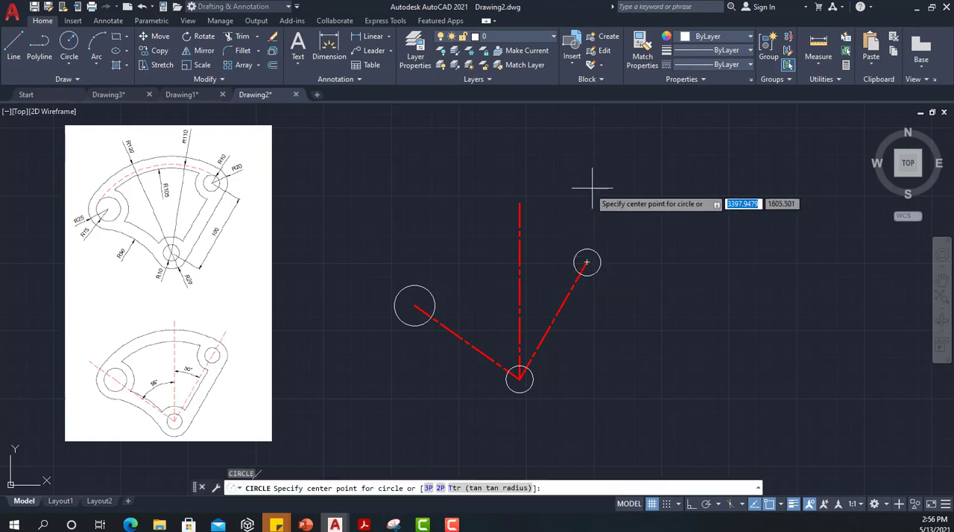
pyautogui.write('t')
pyautogui.press('Return')
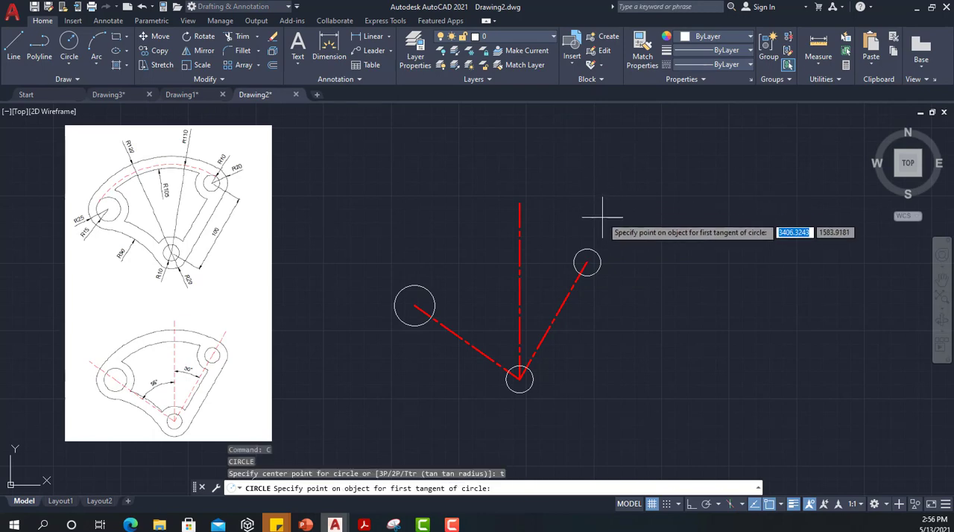
pyautogui.click(600, 258)
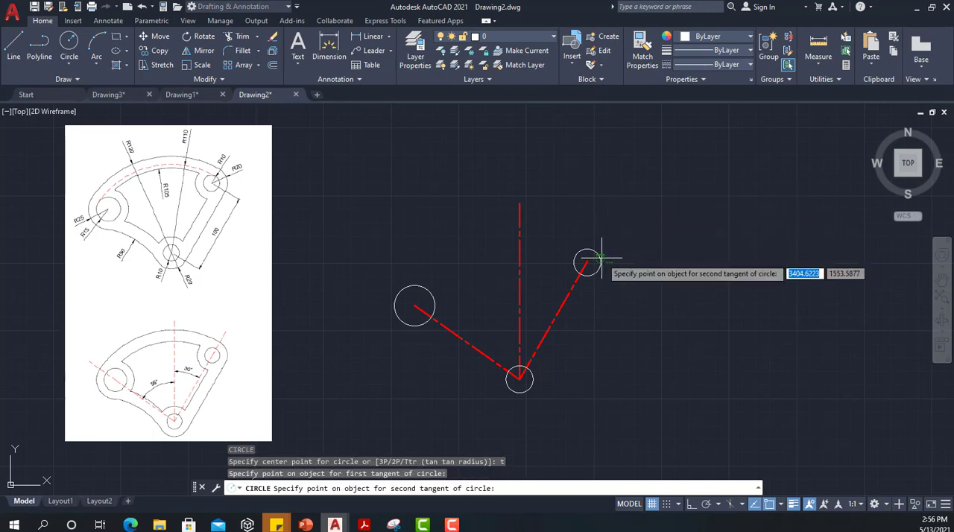
pyautogui.click(393, 302)
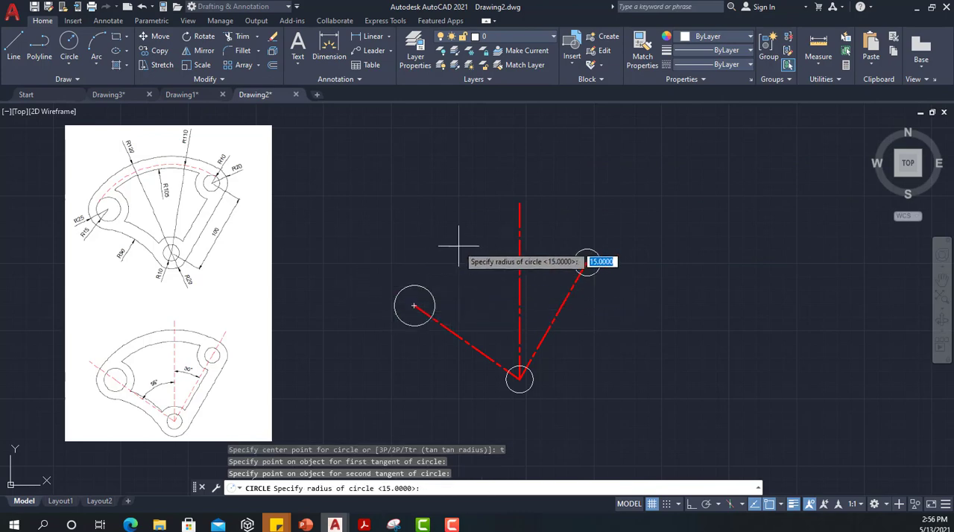
pyautogui.write('110')
pyautogui.press('Return')
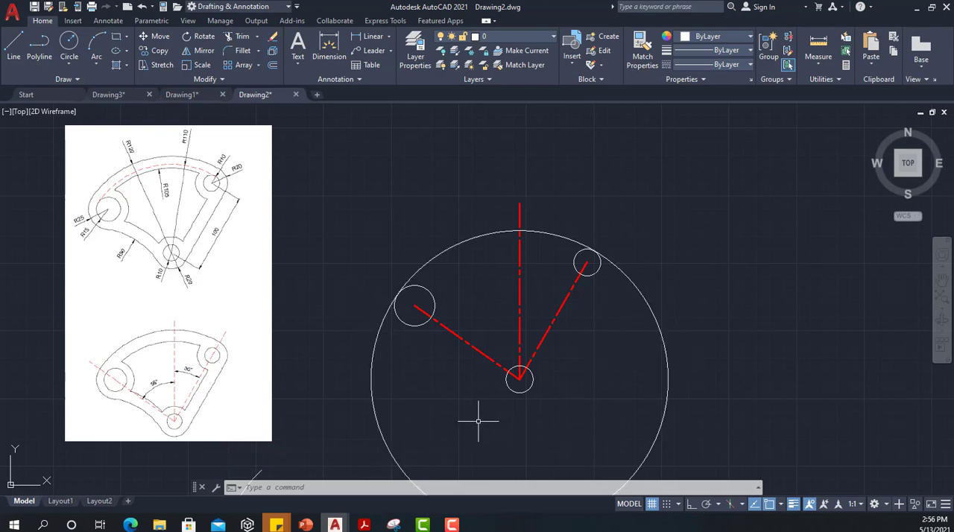
# Step: Trim away the lower part of the large tangent circle, keeping only the arc between the two upper circles
pyautogui.click(238, 37)
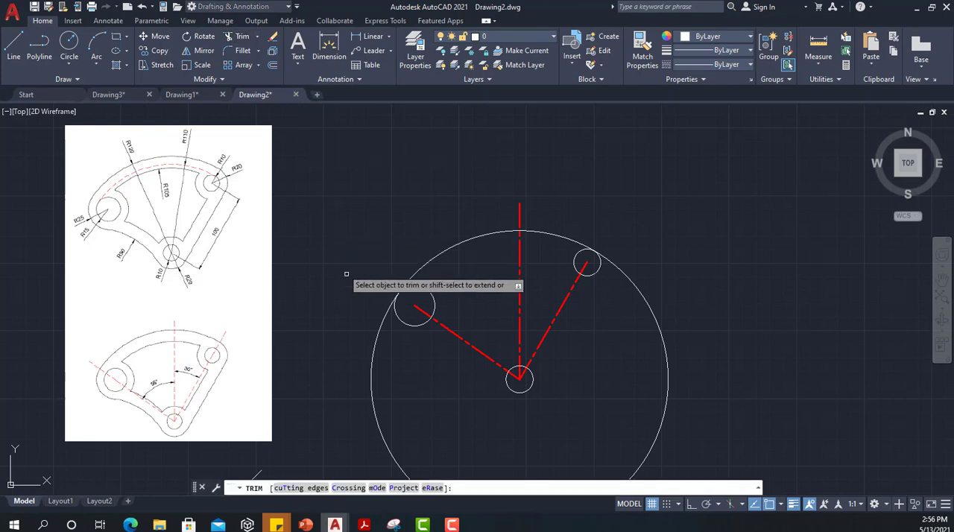
pyautogui.click(394, 368)
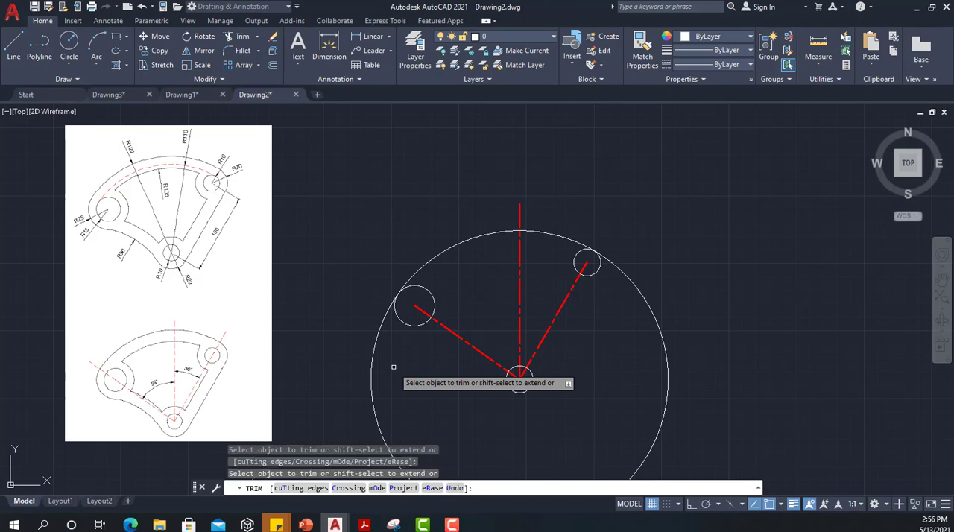
pyautogui.click(374, 361)
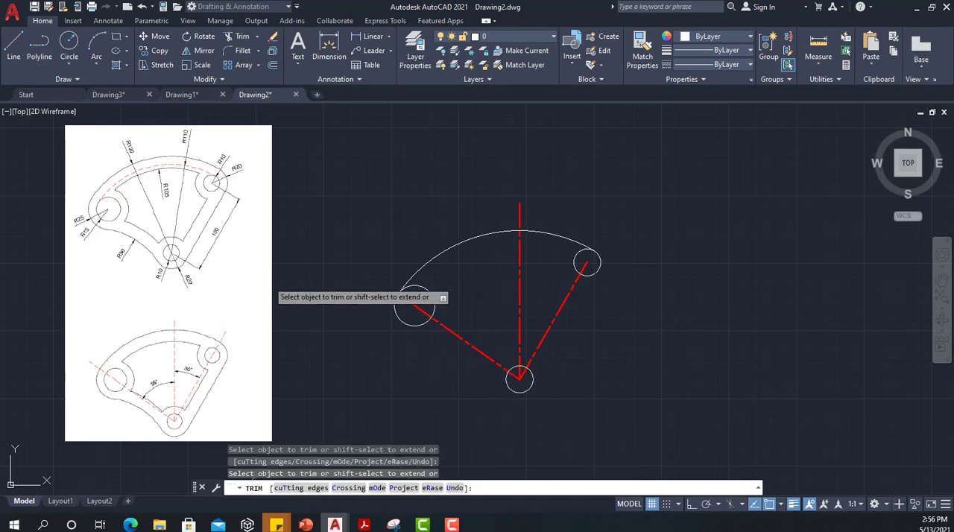
pyautogui.press('Escape')
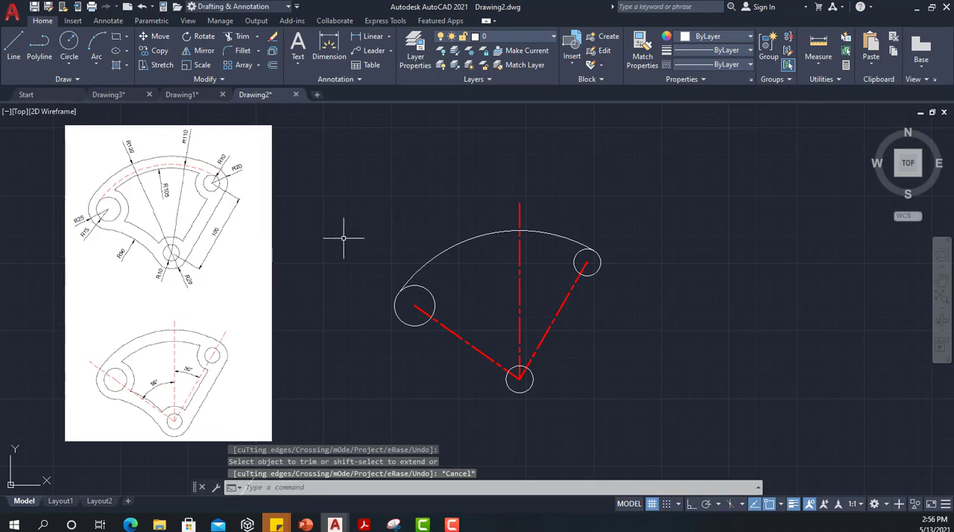
# Step: Match the properties of the vertical red construction line onto the large arc between the upper circles
pyautogui.click(520, 216)
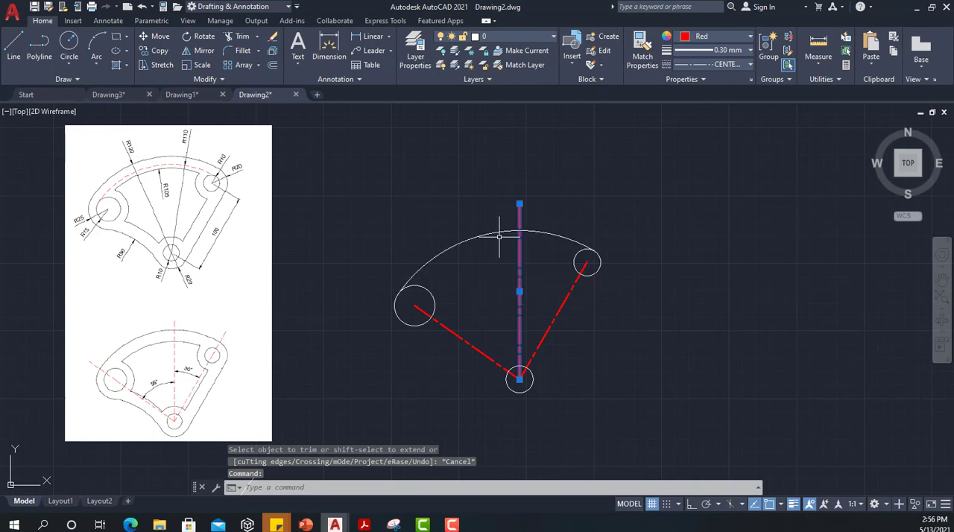
pyautogui.press('Escape')
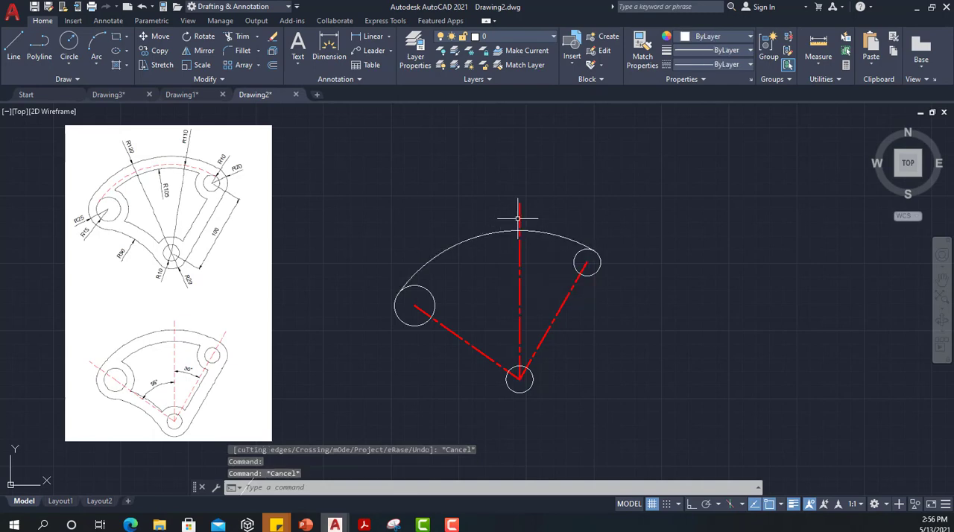
pyautogui.click(520, 217)
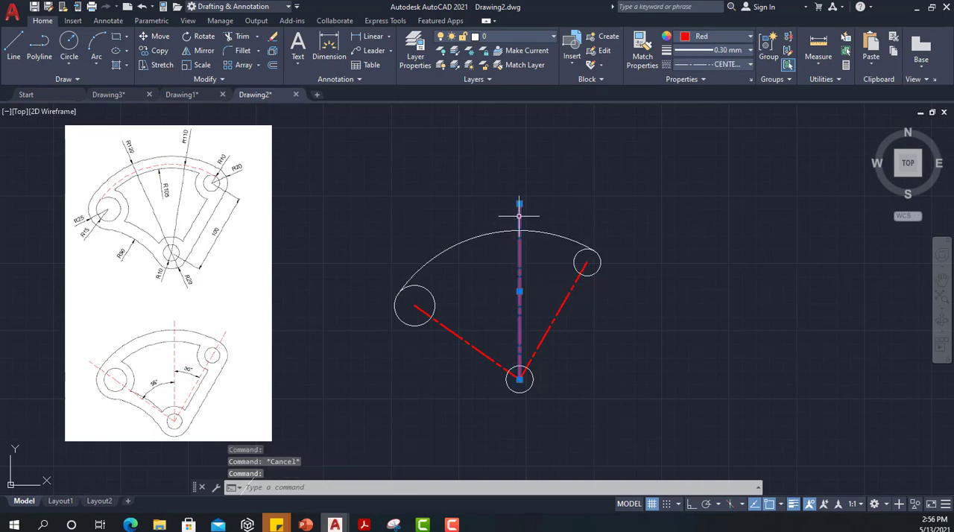
pyautogui.click(645, 59)
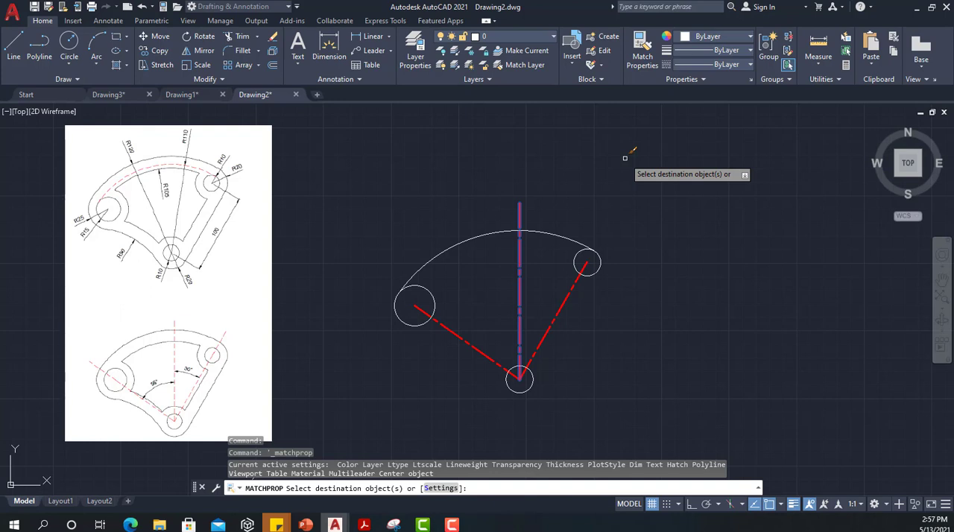
pyautogui.click(550, 232)
pyautogui.press('Escape')
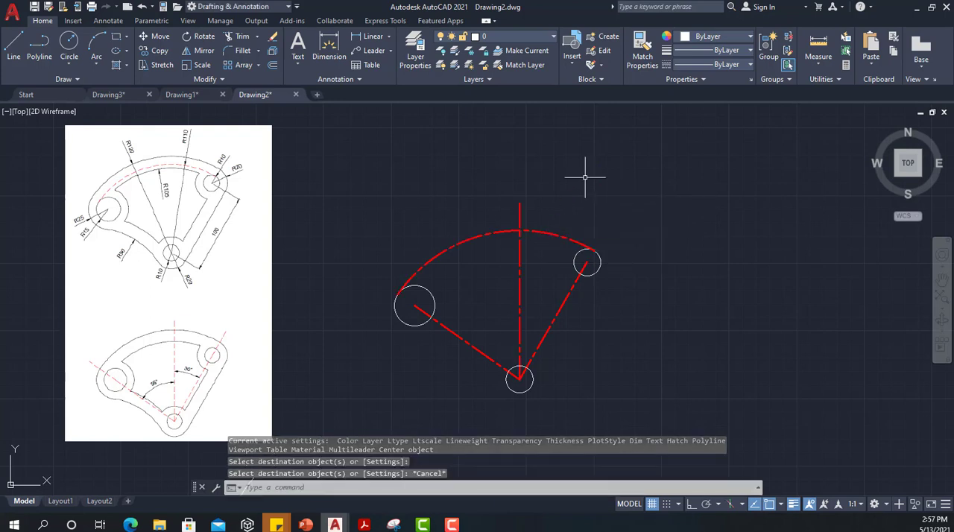
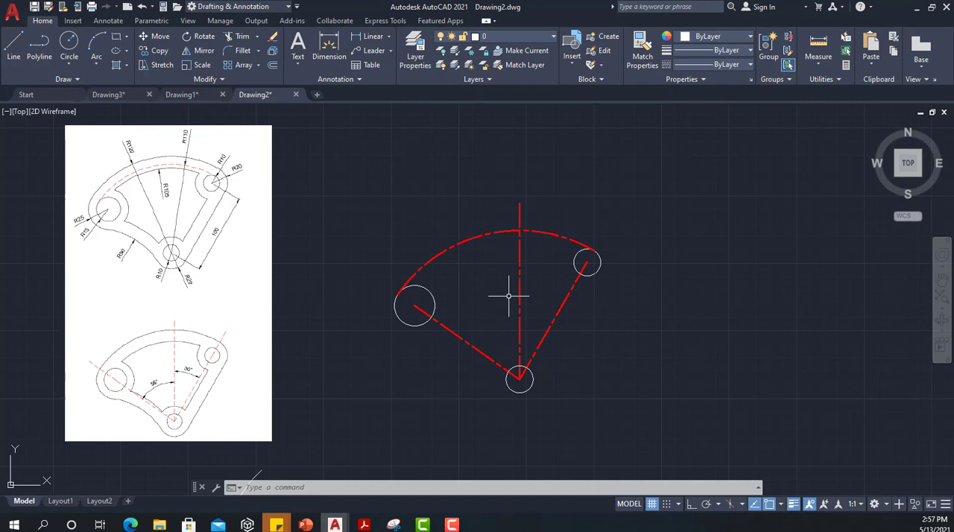
# Step: Offset the right, bottom and left hole circles outward by 10 to form concentric outer circles
pyautogui.write('of')
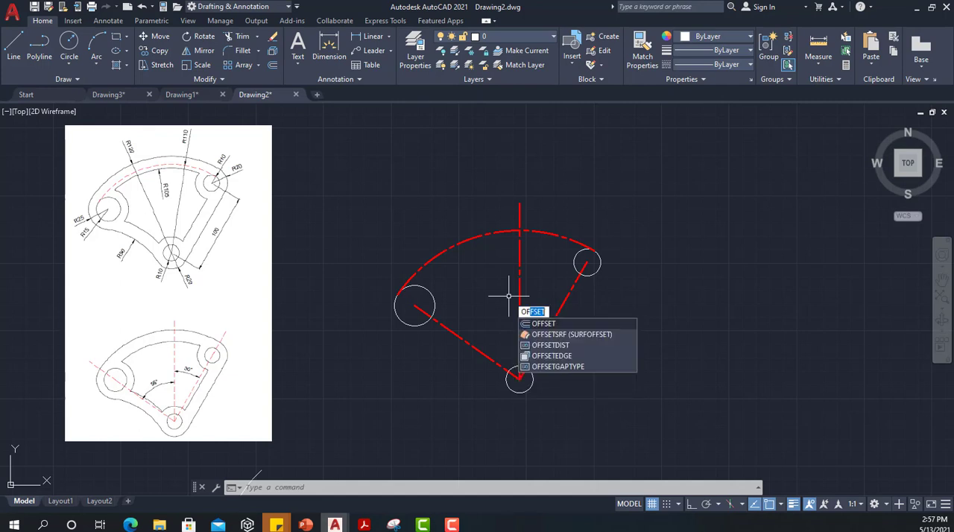
pyautogui.press('Return')
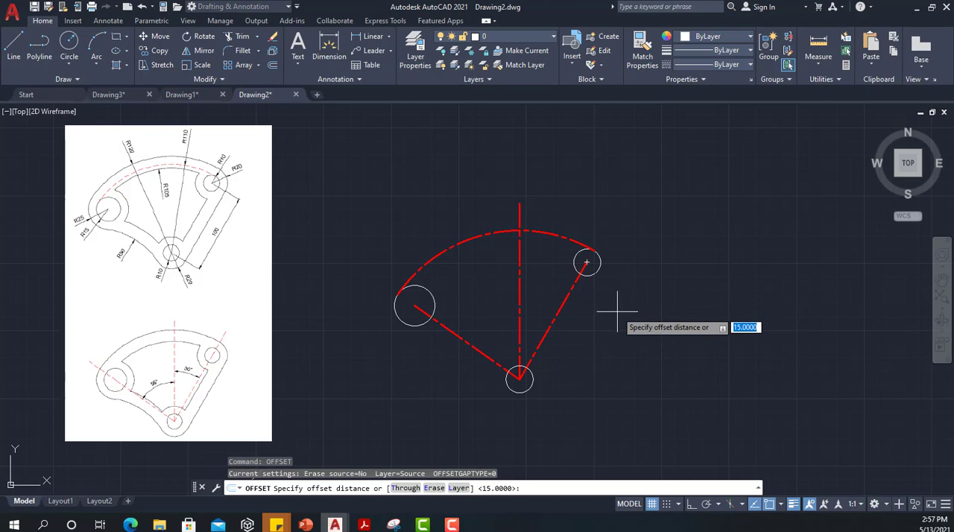
pyautogui.write('10')
pyautogui.press('Return')
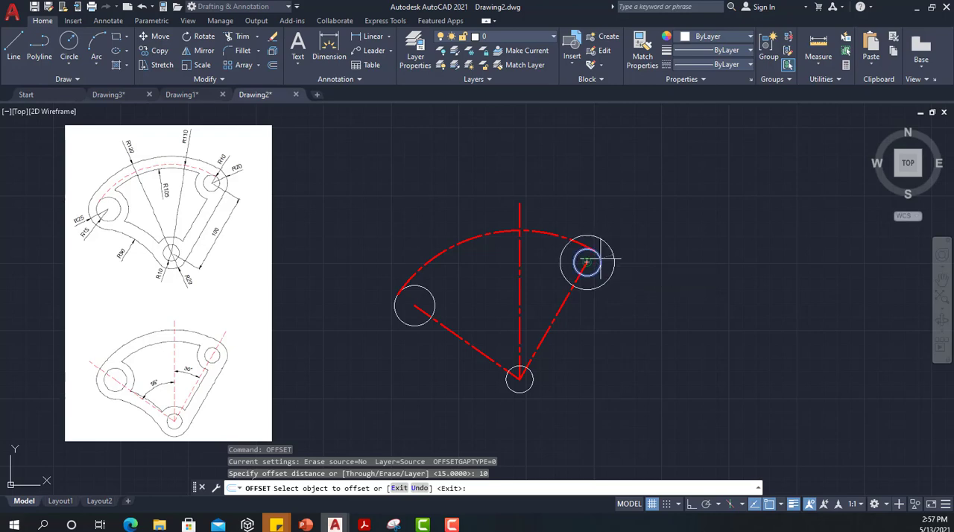
pyautogui.click(589, 261)
pyautogui.click(620, 248)
pyautogui.click(529, 379)
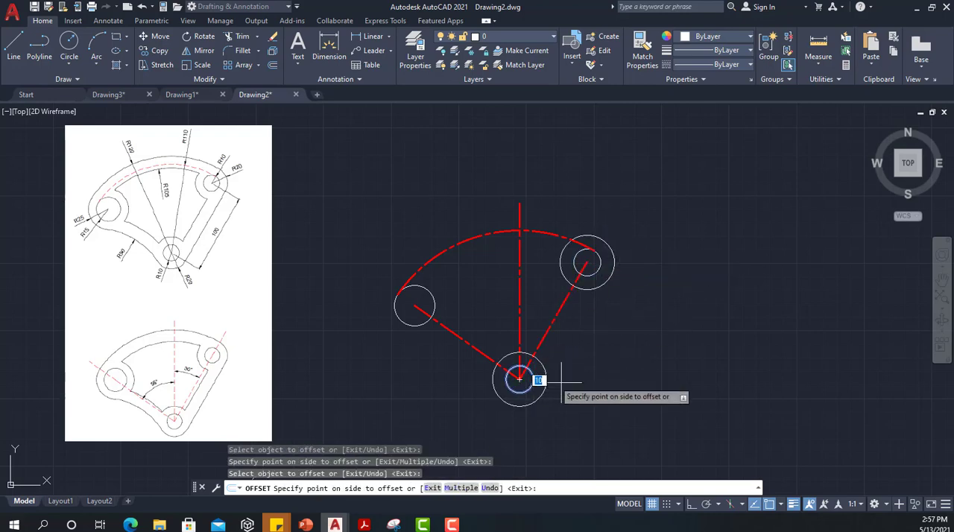
pyautogui.click(498, 372)
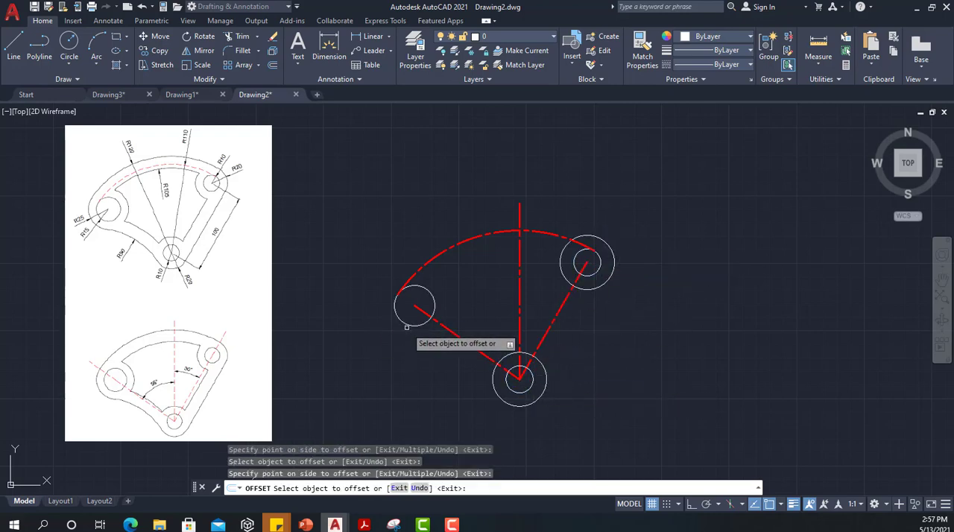
pyautogui.click(407, 324)
pyautogui.click(396, 362)
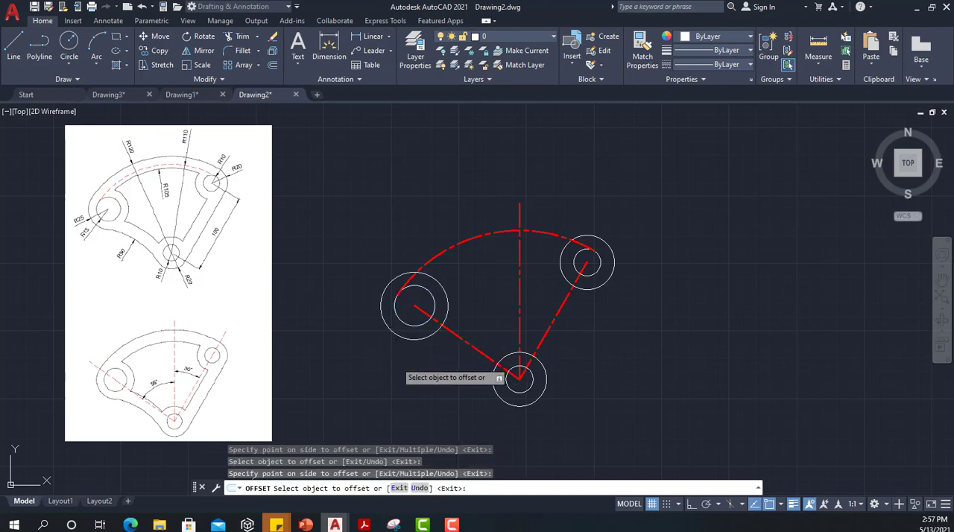
pyautogui.press('Escape')
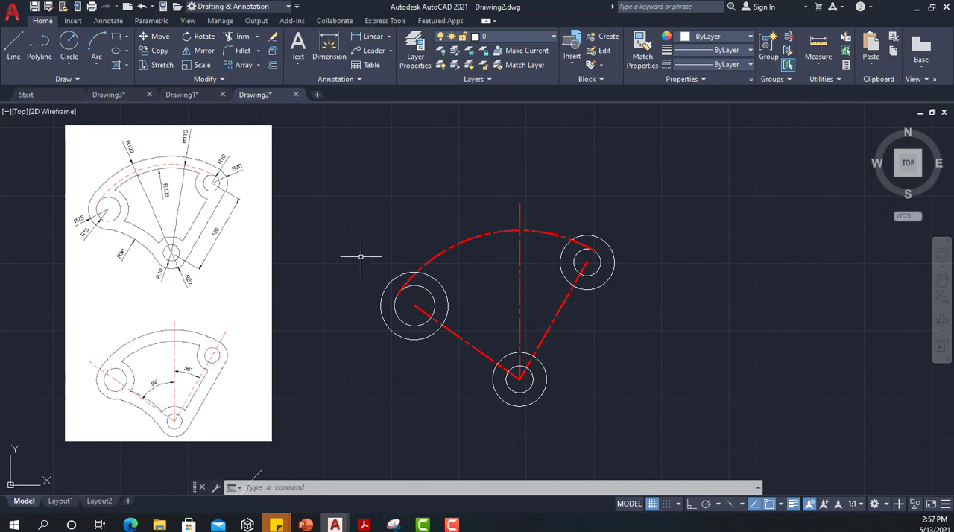
# Step: Draw a tan-tan-radius circle of radius 120 touching the outer sides of the right and left outer circles
pyautogui.write('c')
pyautogui.press('Return')
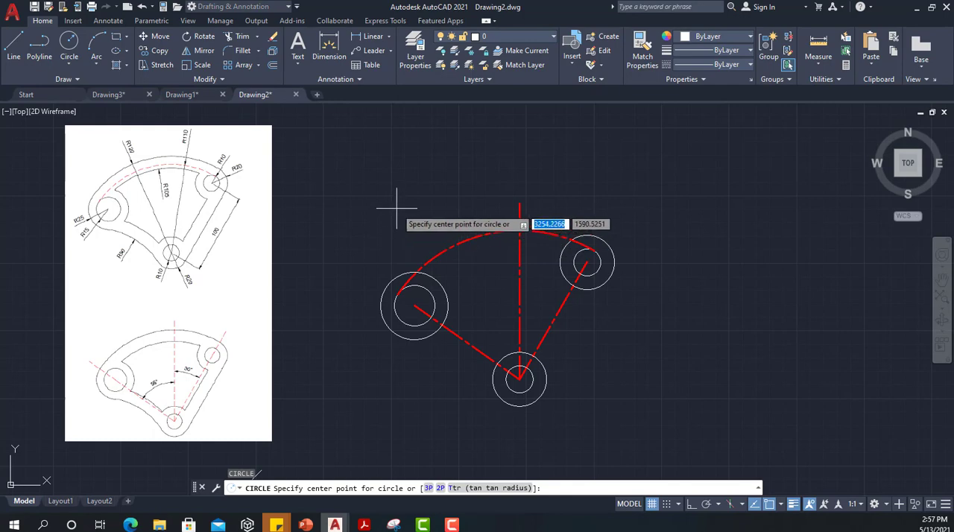
pyautogui.write('t')
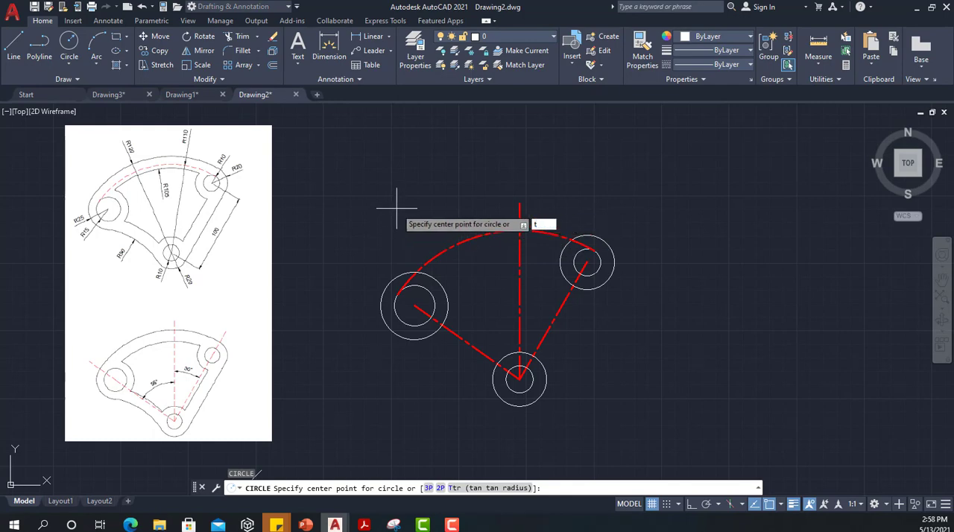
pyautogui.press('Return')
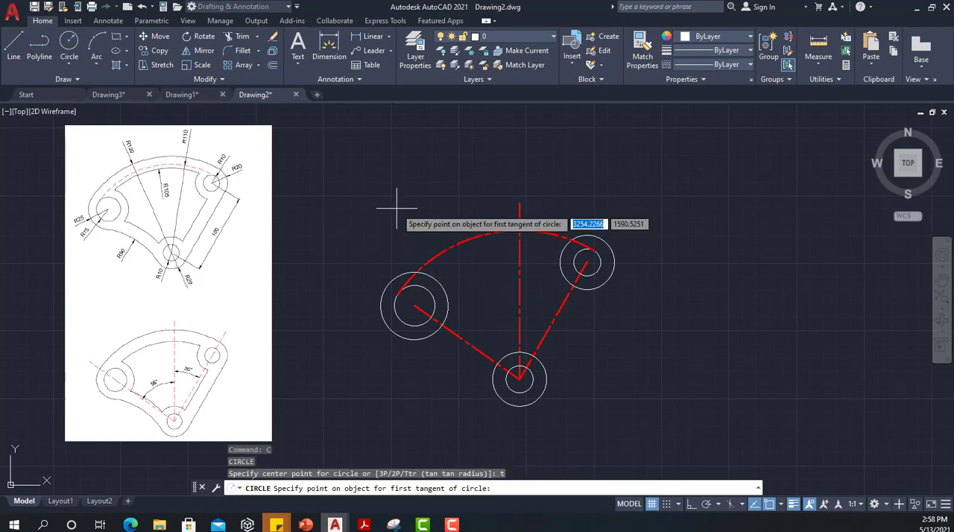
pyautogui.click(614, 261)
pyautogui.click(382, 300)
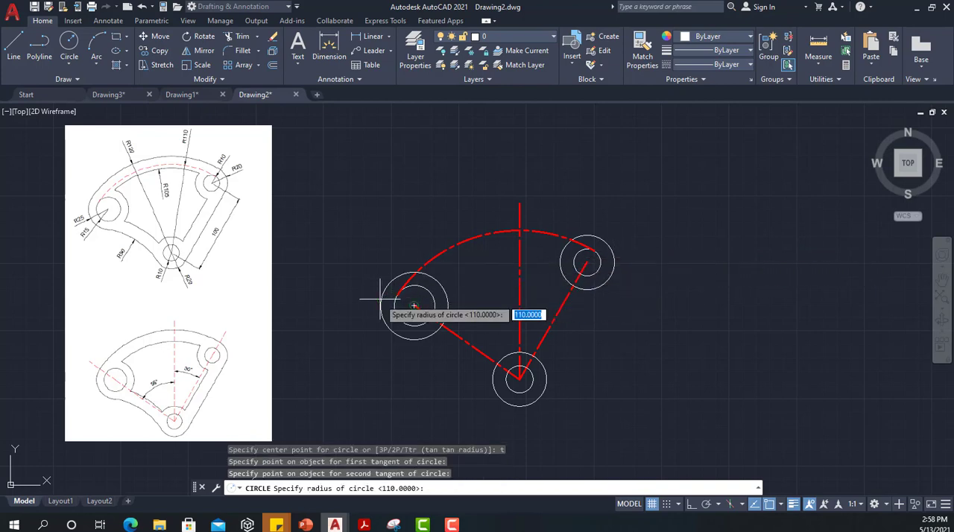
pyautogui.write('120')
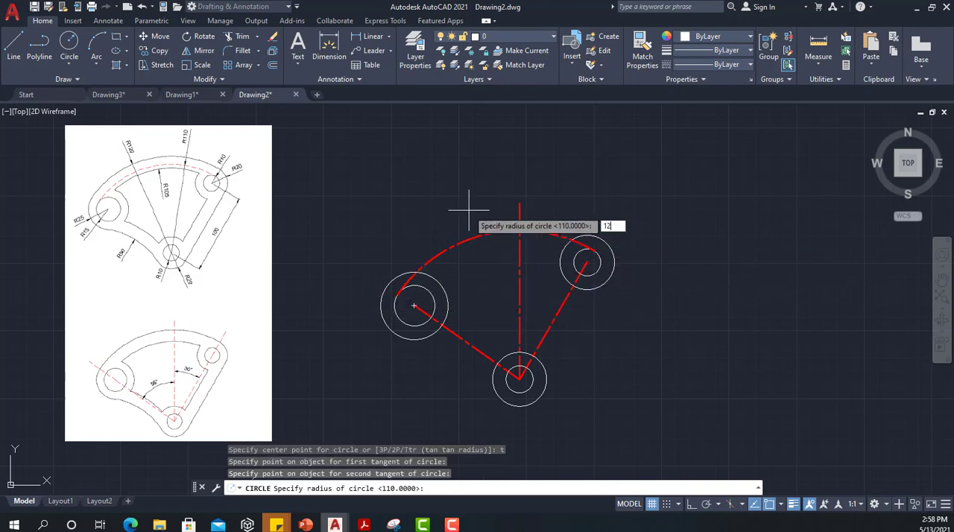
pyautogui.press('Return')
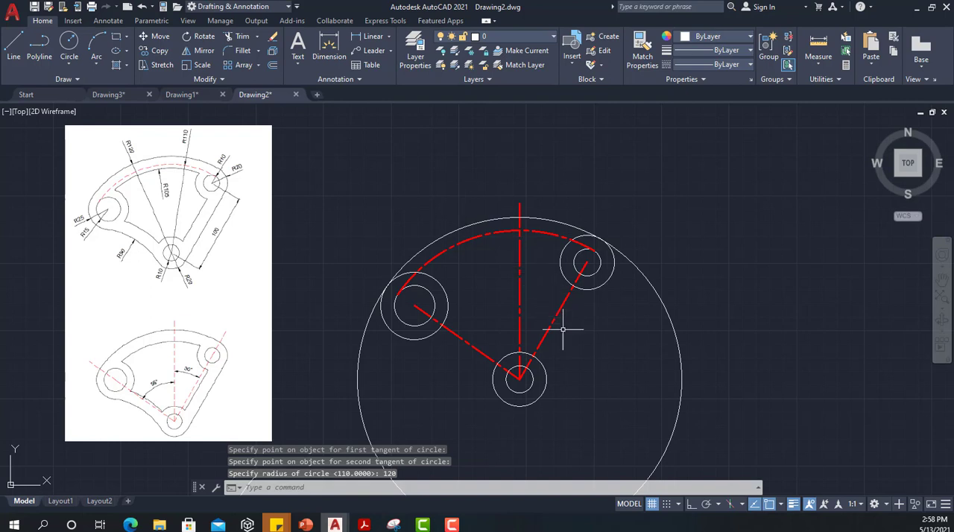
# Step: Draw a line tangent to the outer circles of the bottom and right holes along the bracket's right side
pyautogui.write('l')
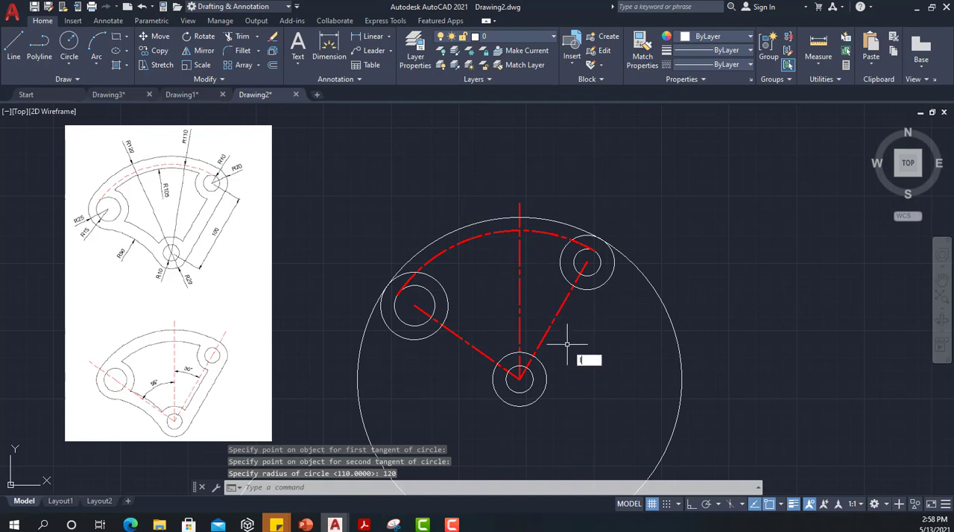
pyautogui.press('Return')
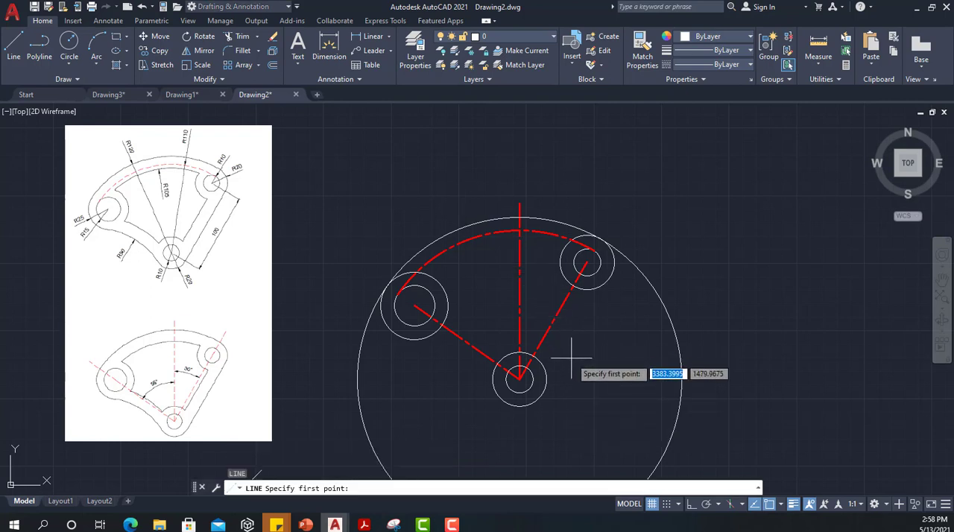
pyautogui.write('tan')
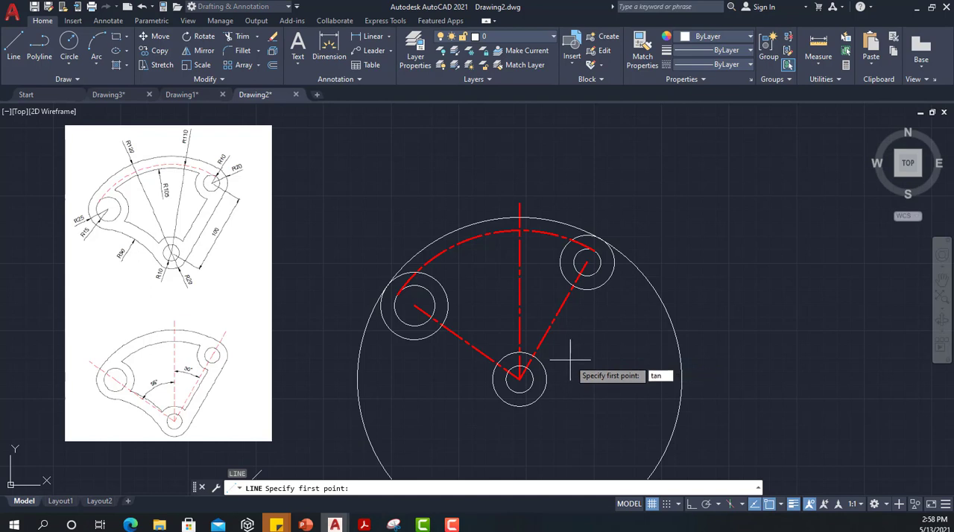
pyautogui.press('Return')
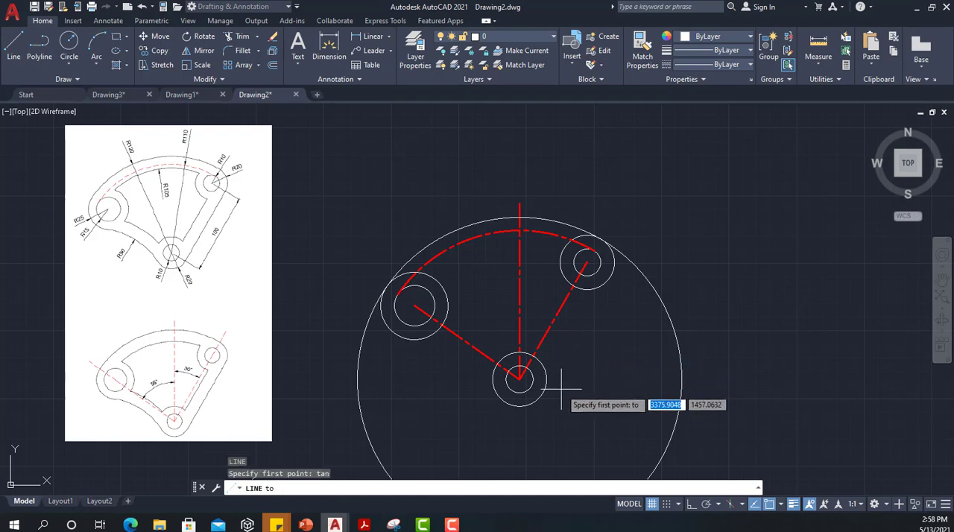
pyautogui.click(538, 401)
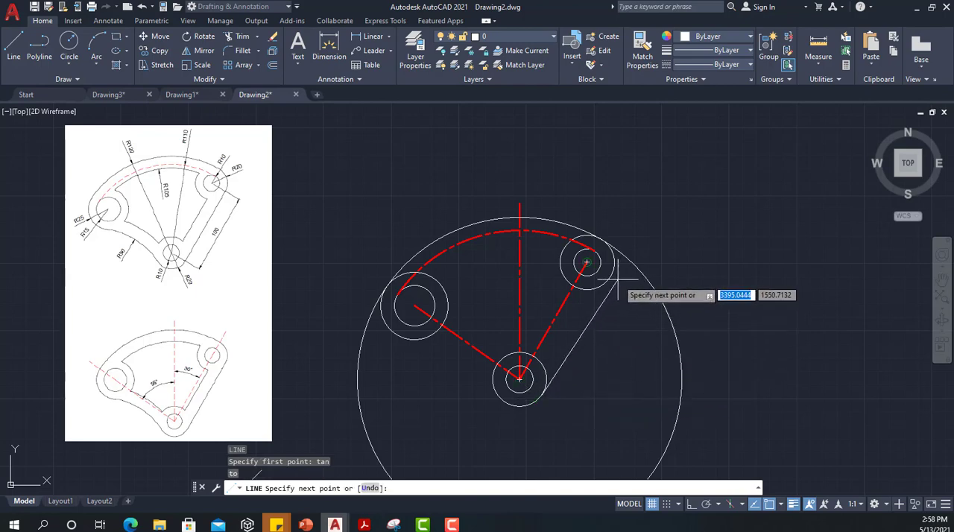
pyautogui.write('tan')
pyautogui.press('Return')
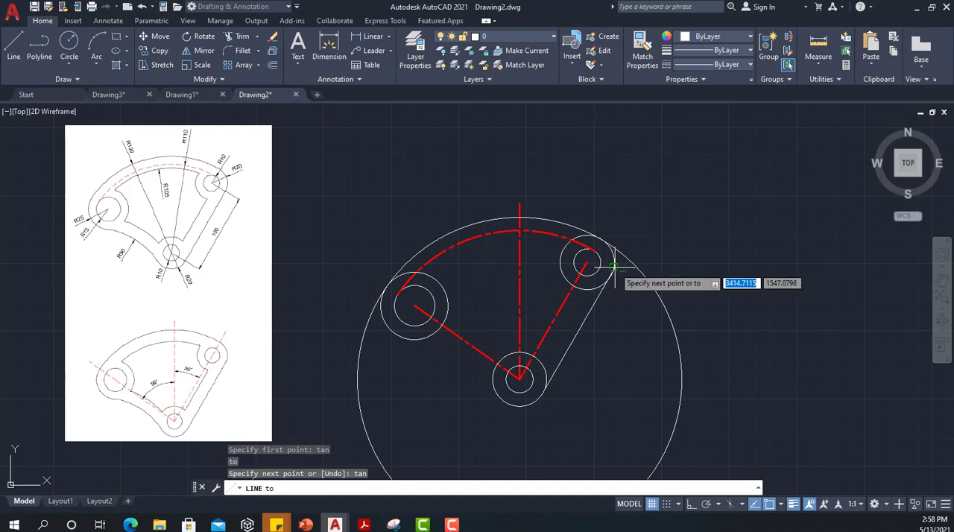
pyautogui.click(613, 266)
pyautogui.press('Escape')
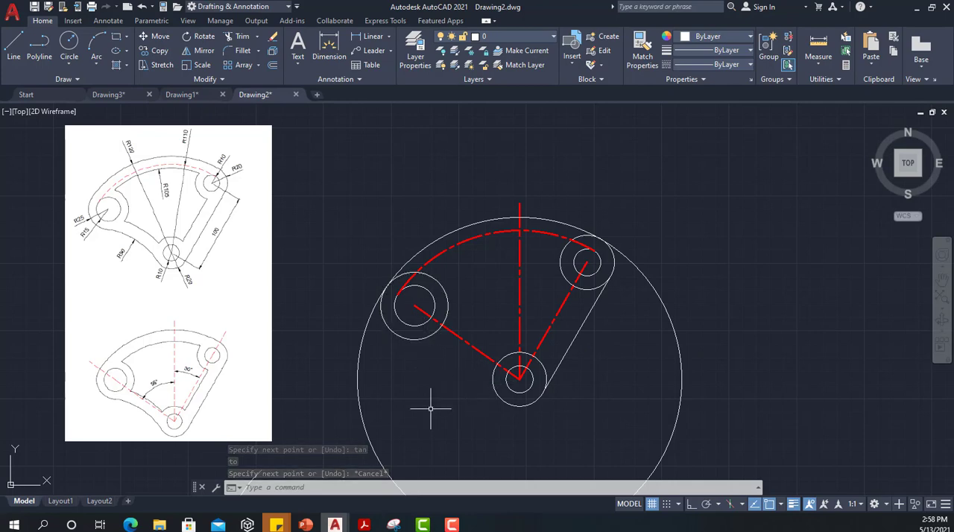
# Step: Draw a tan-tan-radius circle of radius 90 touching the left and bottom outer circles on the bracket's lower left side
pyautogui.write('c')
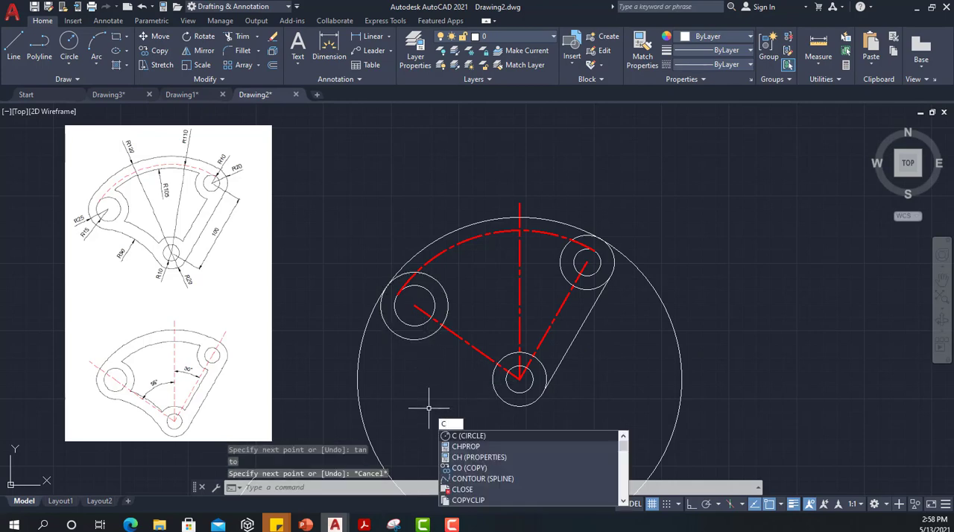
pyautogui.press('Return')
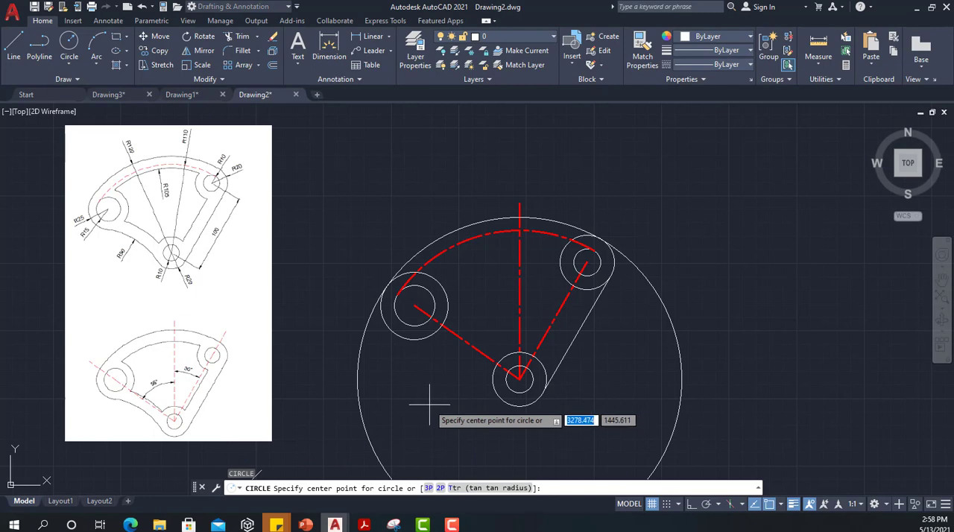
pyautogui.write('t')
pyautogui.press('Return')
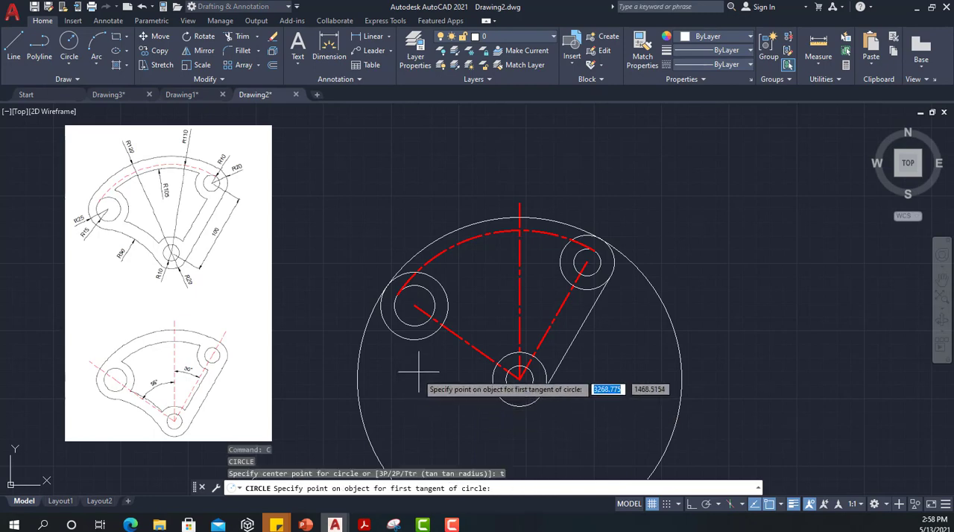
pyautogui.click(431, 336)
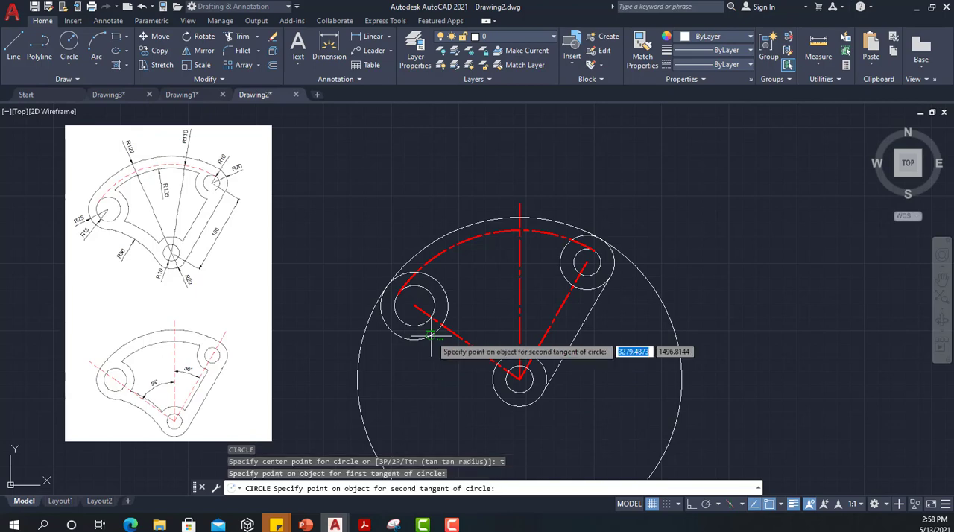
pyautogui.click(490, 380)
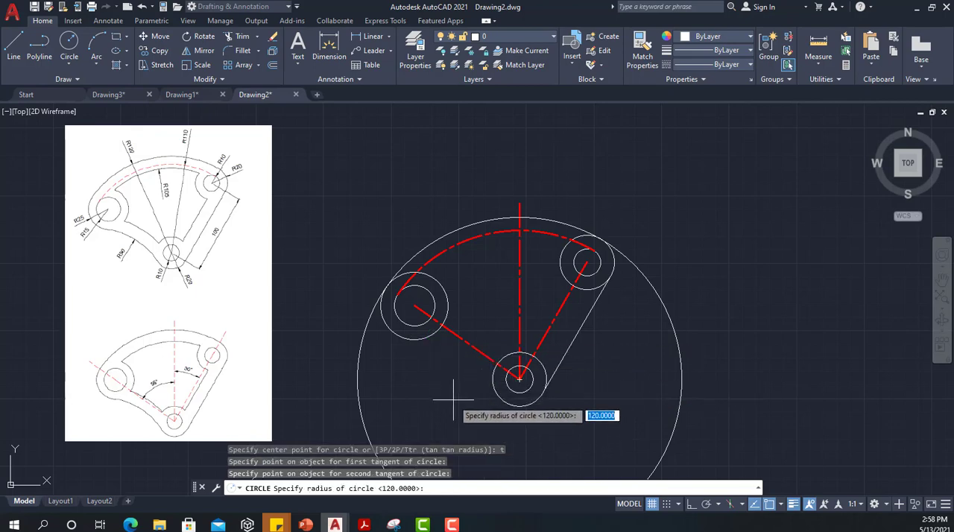
pyautogui.write('90')
pyautogui.press('Return')
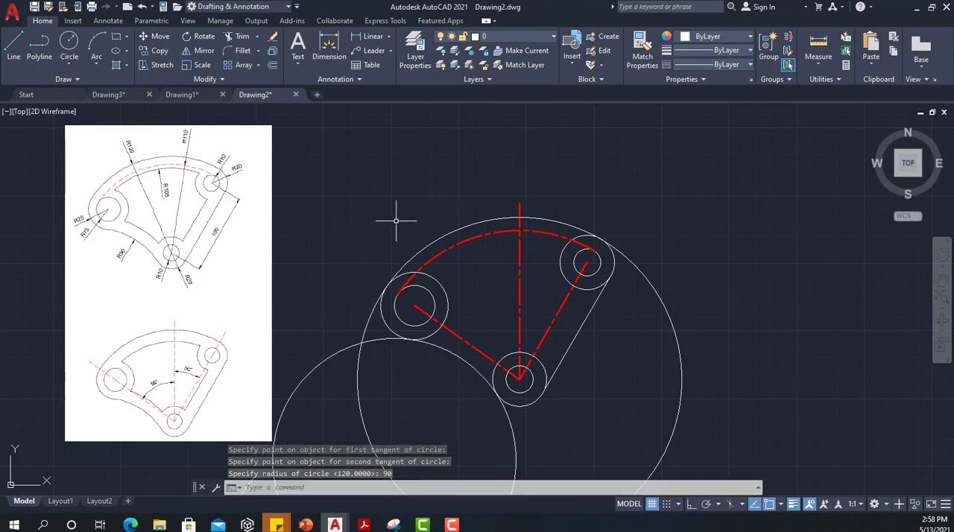
# Step: Trim the radius 120 and radius 90 circles, keeping only the top outline arc and the lower-left outline arc
pyautogui.write('o')
pyautogui.press('Return')
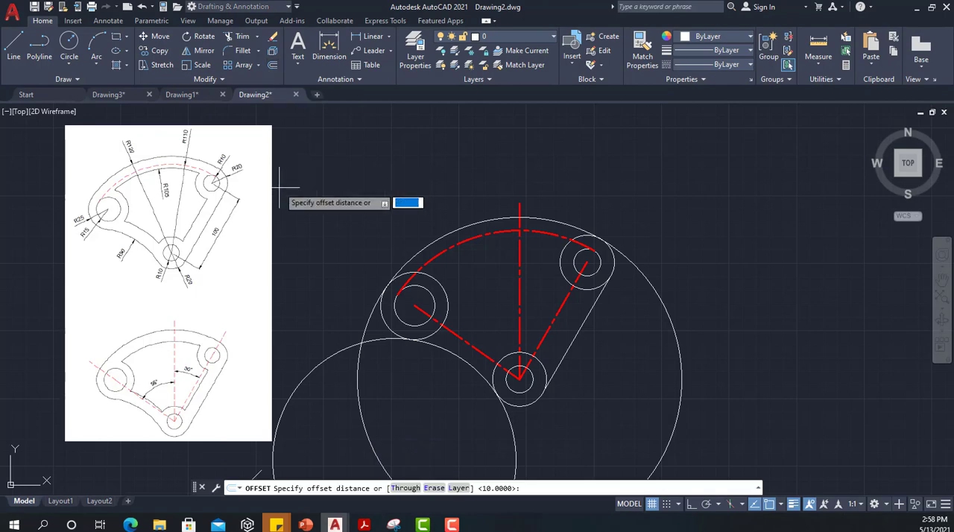
pyautogui.click(235, 37)
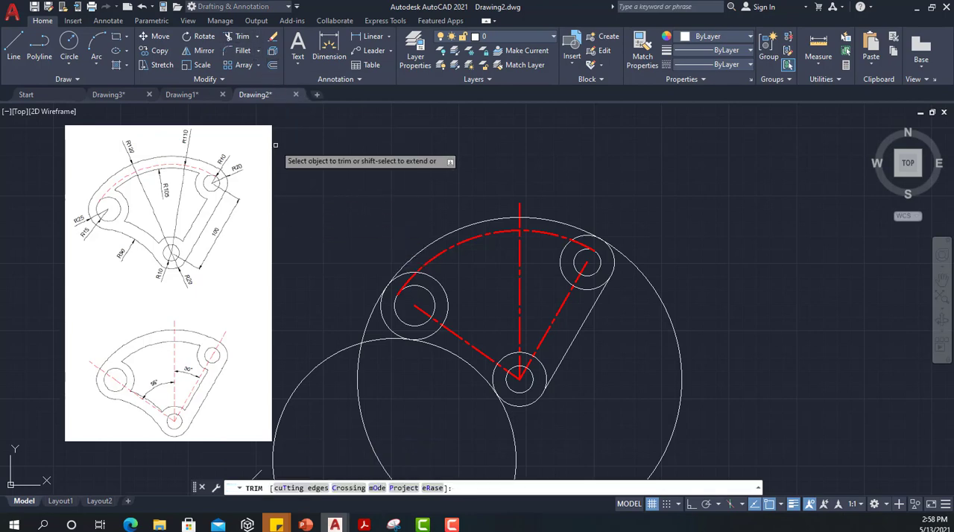
pyautogui.click(346, 274)
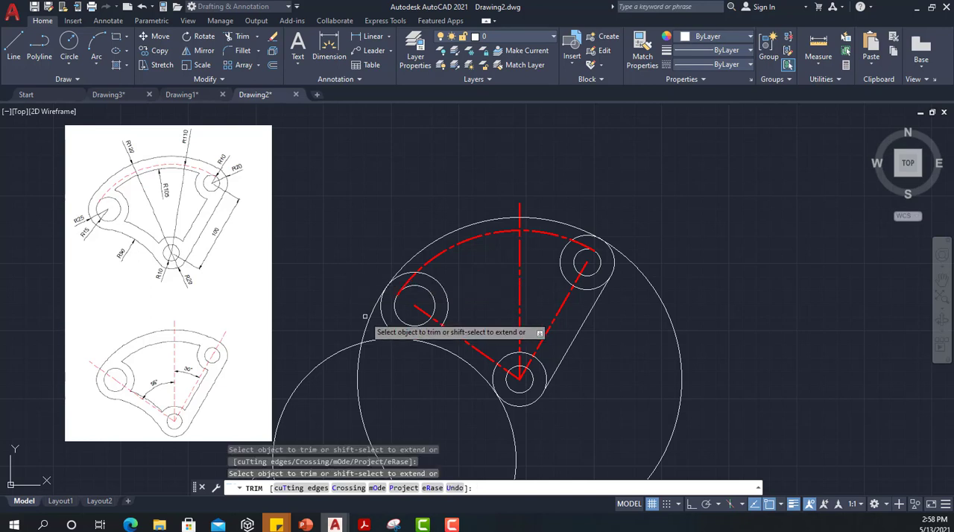
pyautogui.click(373, 354)
pyautogui.press('Return')
pyautogui.click(464, 430)
pyautogui.click(549, 447)
pyautogui.press('Return')
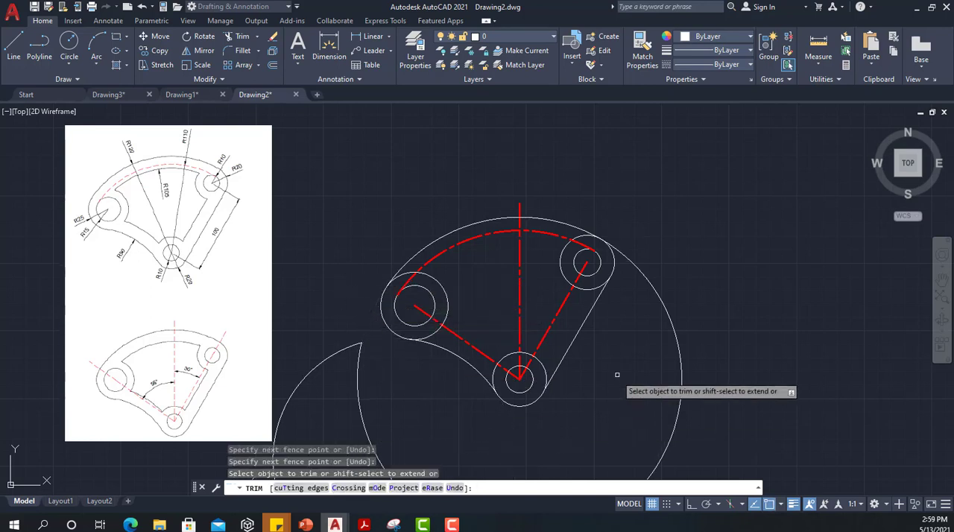
pyautogui.click(667, 317)
pyautogui.click(691, 297)
pyautogui.press('Return')
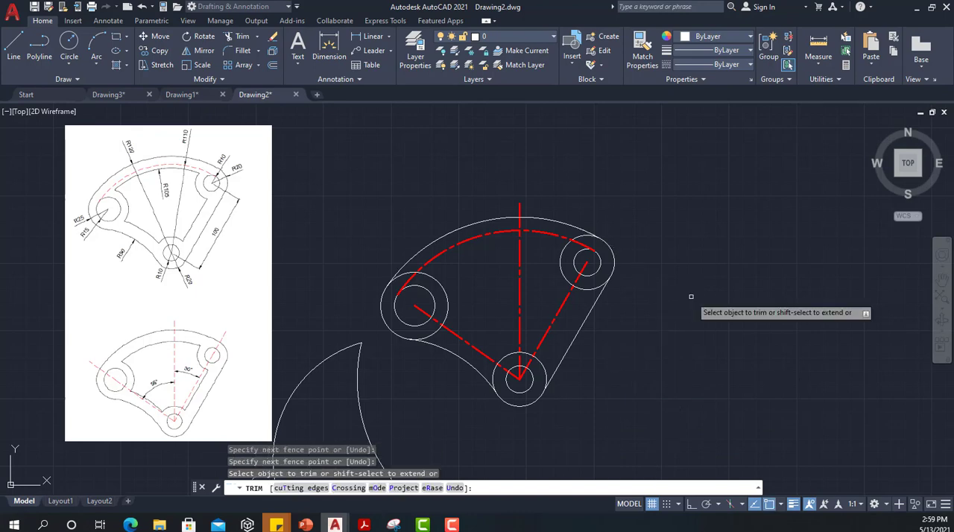
pyautogui.click(379, 419)
pyautogui.press('Return')
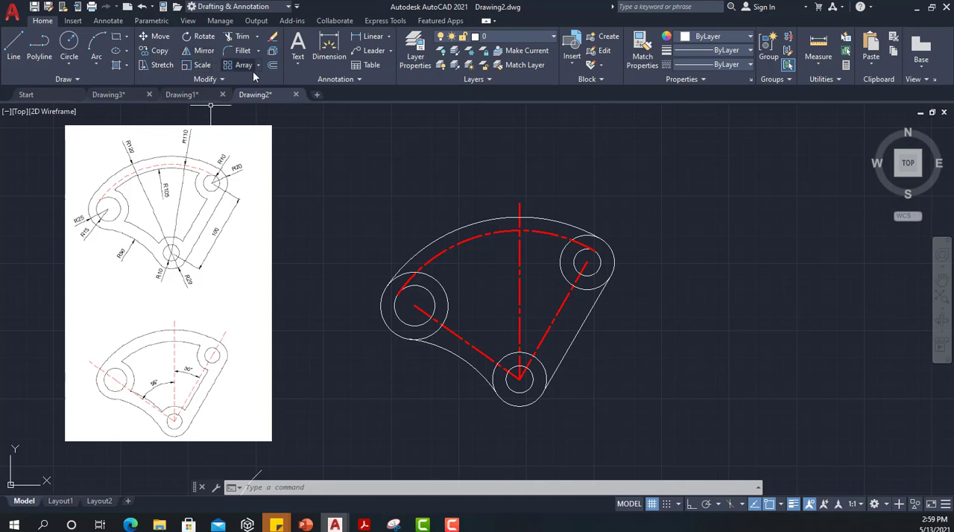
# Step: Offset the top outline arc inward by 15
pyautogui.click(272, 67)
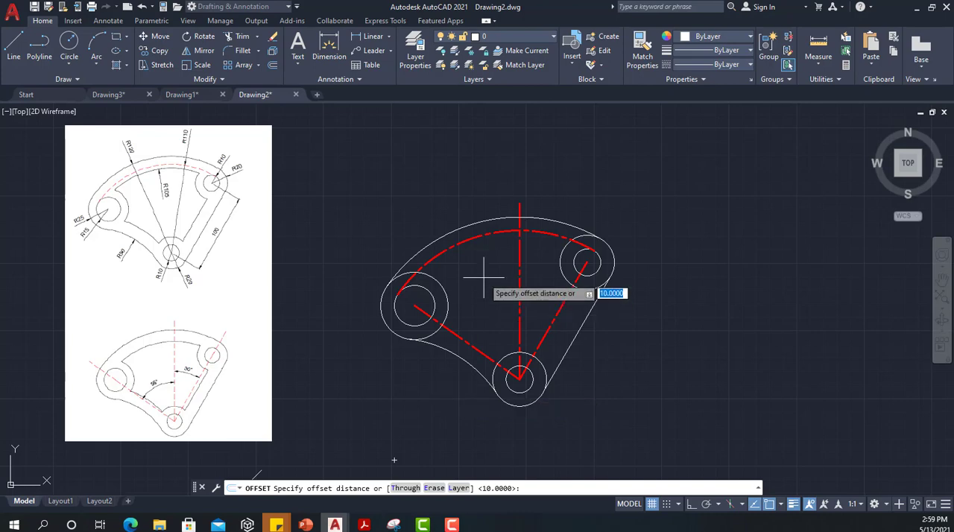
pyautogui.write('15')
pyautogui.press('Return')
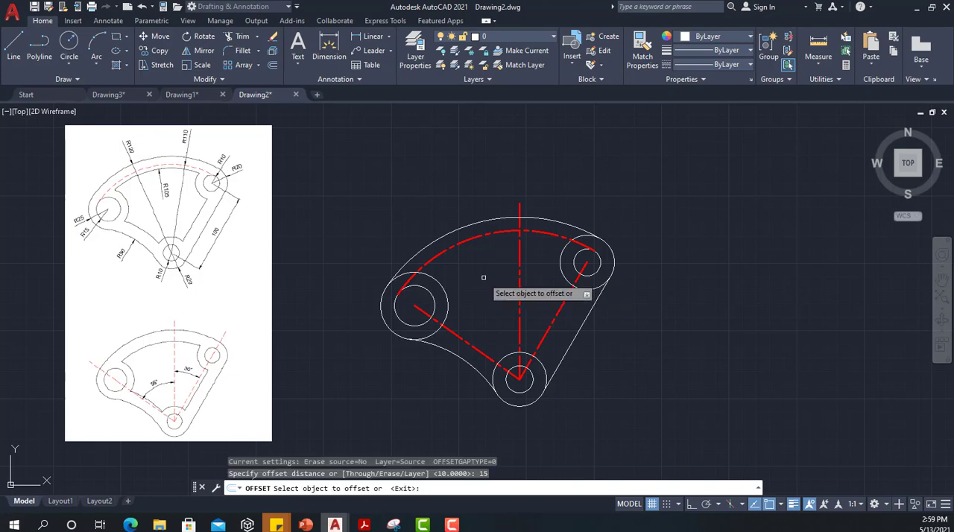
pyautogui.click(493, 219)
pyautogui.click(490, 273)
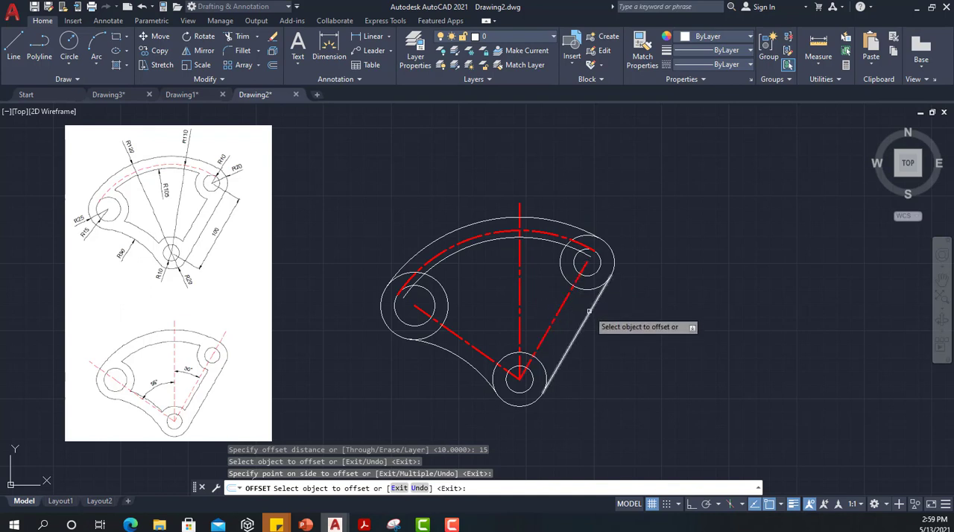
# Step: Offset the straight right side line and the lower-left outline arc inward by 15
pyautogui.click(589, 316)
pyautogui.click(574, 300)
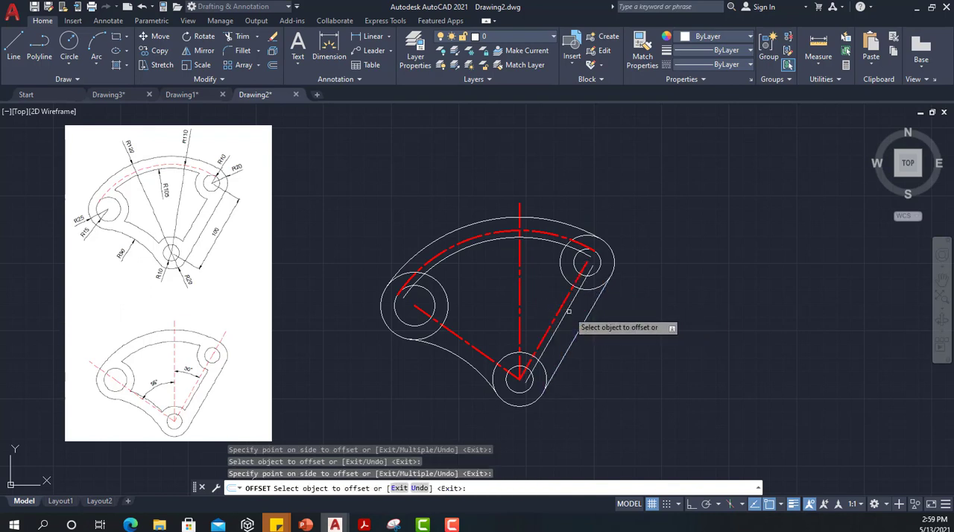
pyautogui.click(453, 358)
pyautogui.click(481, 320)
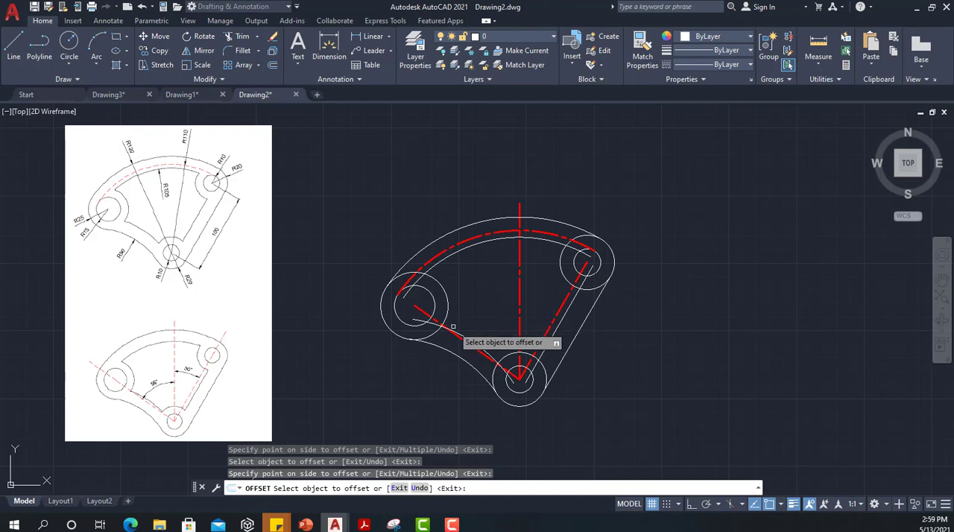
pyautogui.press('Escape')
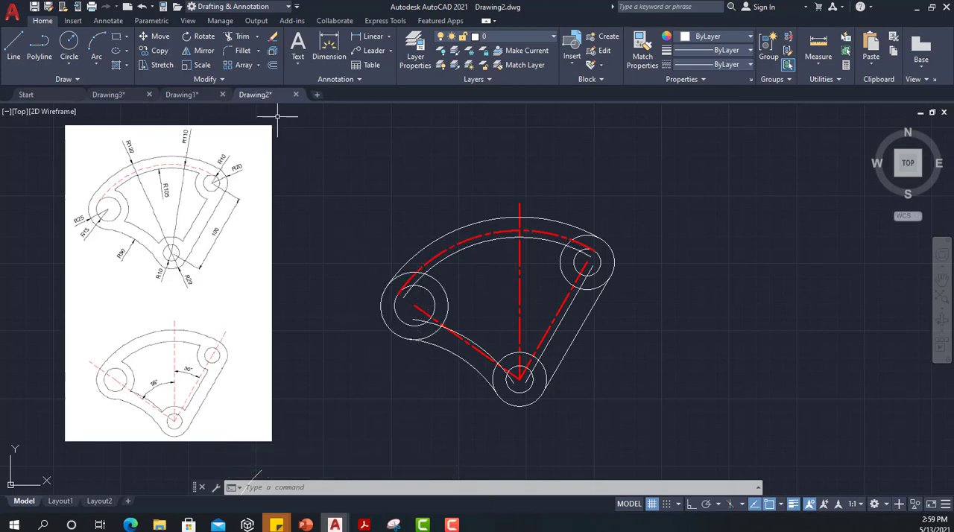
# Step: Trim the inner top and lower-left offset arcs back to the left outer circle, removing the circle portions within the bracket bands
pyautogui.click(237, 39)
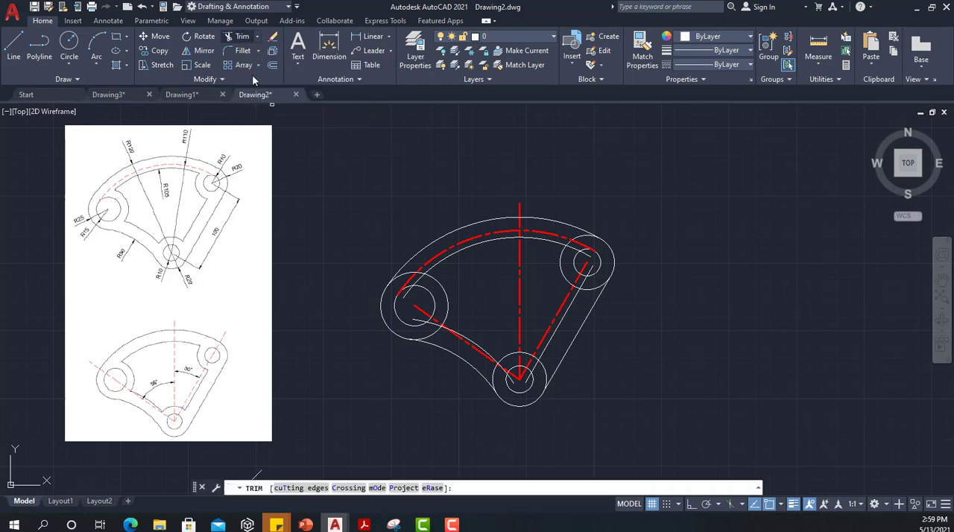
pyautogui.click(281, 201)
pyautogui.scroll(10, 360, 282)
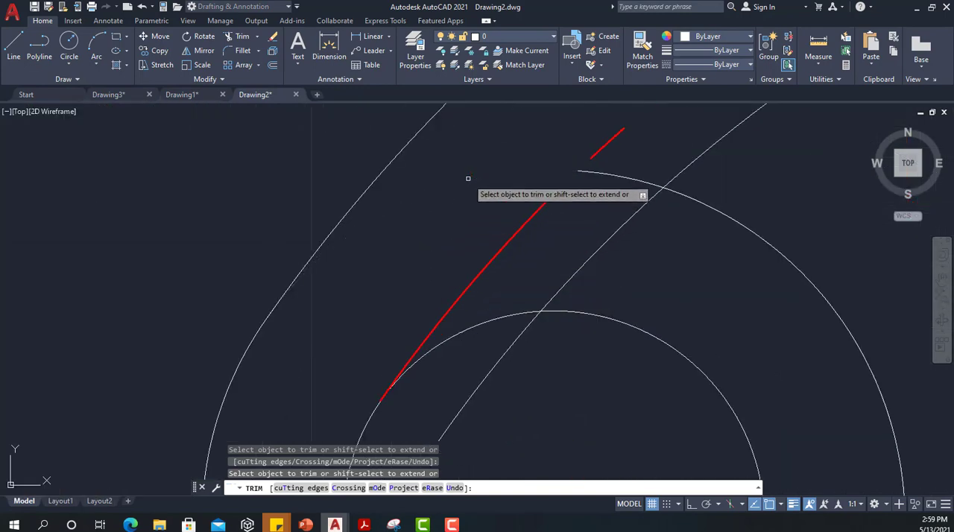
pyautogui.click(621, 177)
pyautogui.scroll(-5, 620, 227)
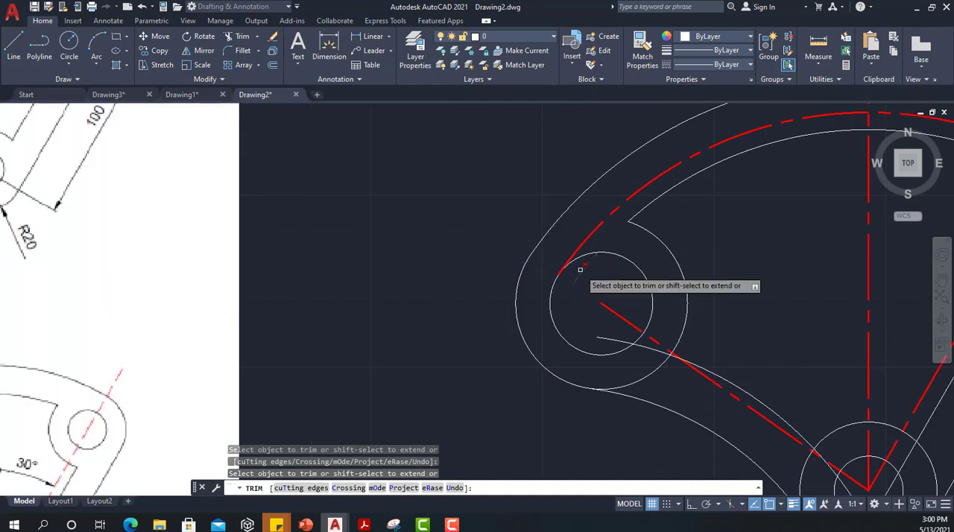
pyautogui.click(606, 335)
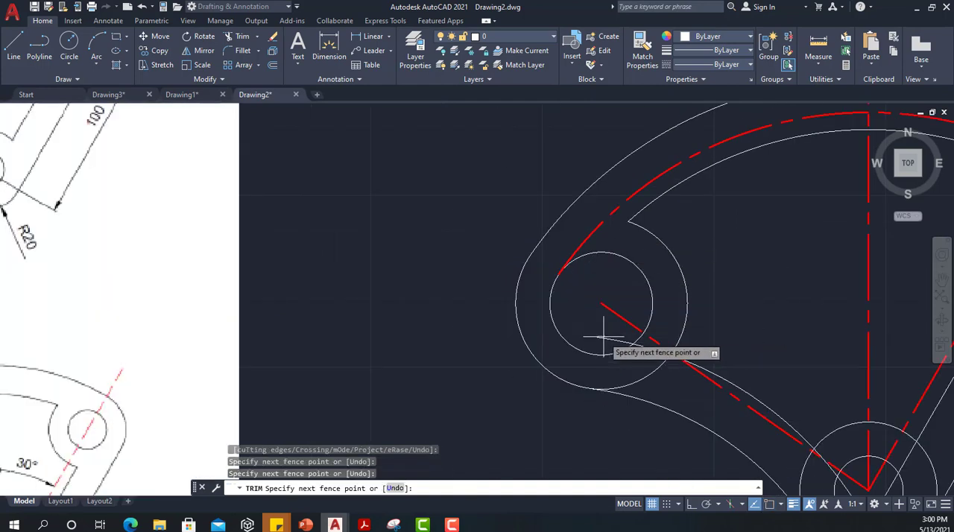
pyautogui.click(601, 346)
pyautogui.click(643, 351)
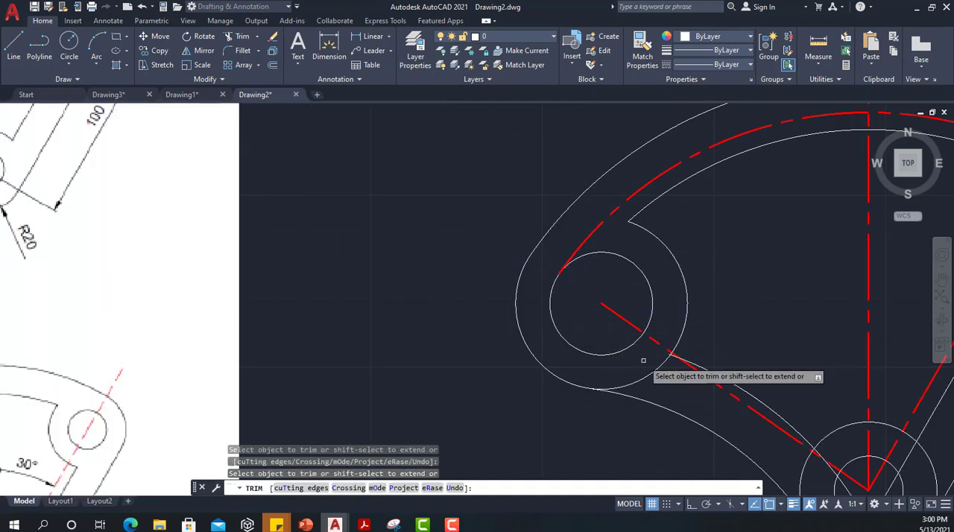
# Step: Trim the inner right line back to the bottom outer circle and remove the circle's portion between the two right lines
pyautogui.scroll(-6, 499, 392)
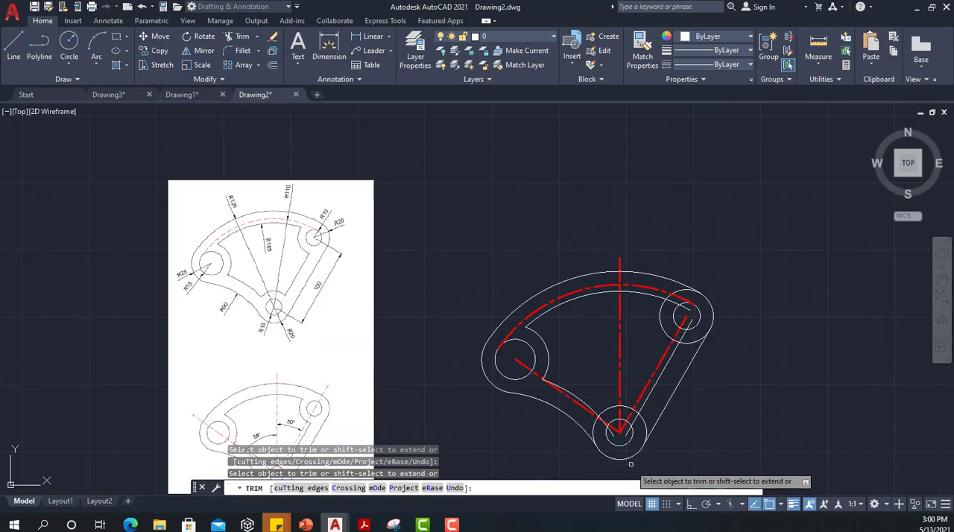
pyautogui.scroll(6, 635, 379)
pyautogui.click(665, 373)
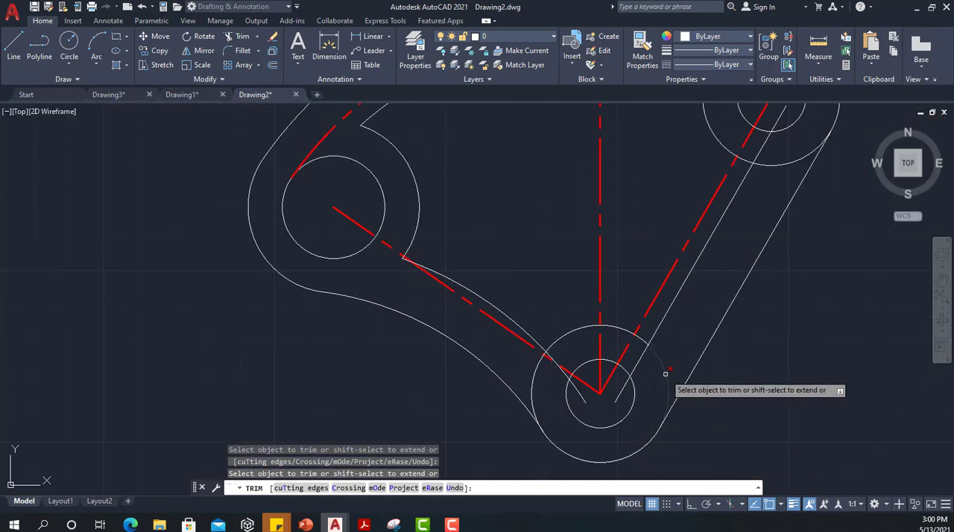
pyautogui.click(639, 360)
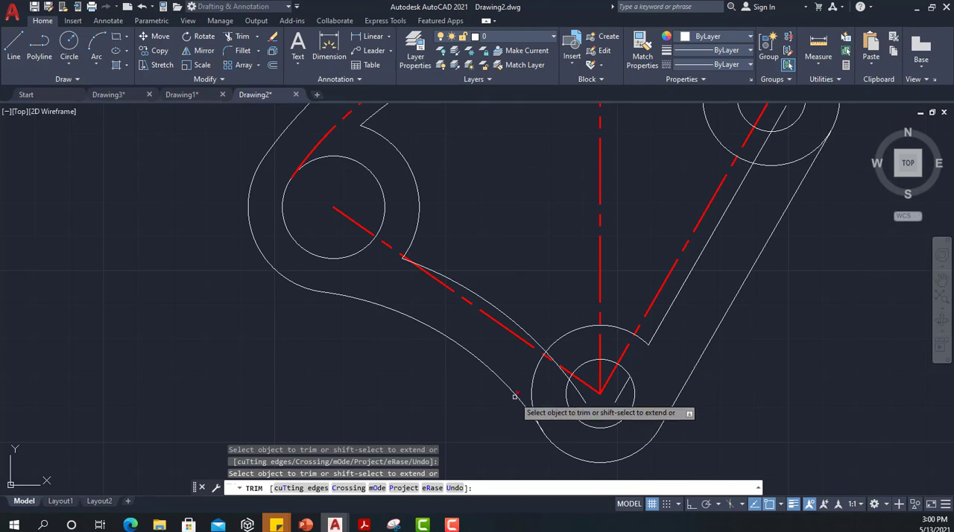
# Step: Trim the inner lower-left arc back to the bottom outer circle and remove the short circle piece beyond their intersection
pyautogui.scroll(-5, 549, 388)
pyautogui.scroll(6, 552, 391)
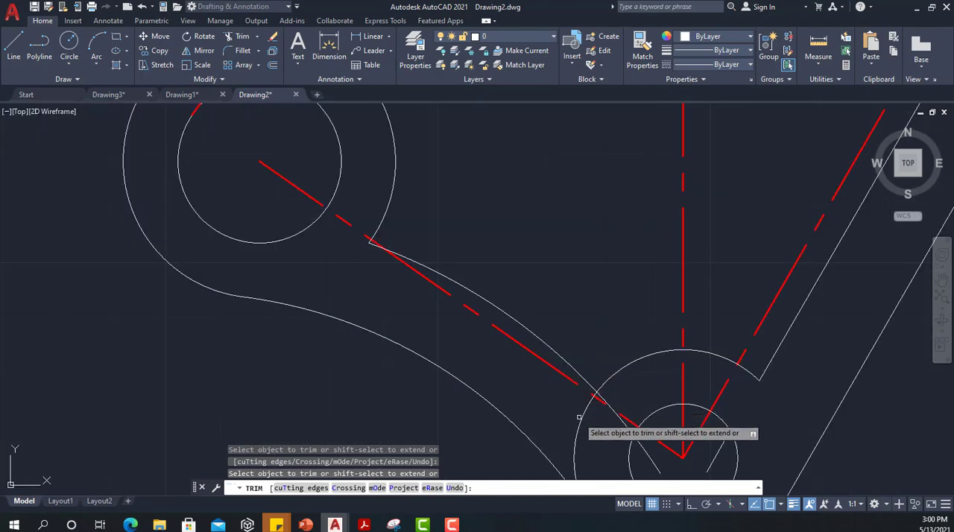
pyautogui.scroll(-2, 581, 418)
pyautogui.scroll(5, 600, 414)
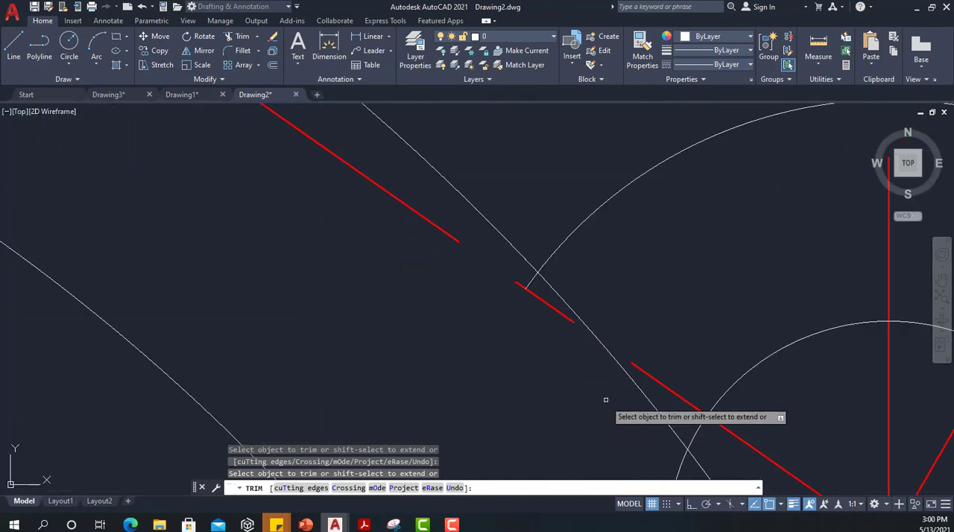
pyautogui.click(609, 360)
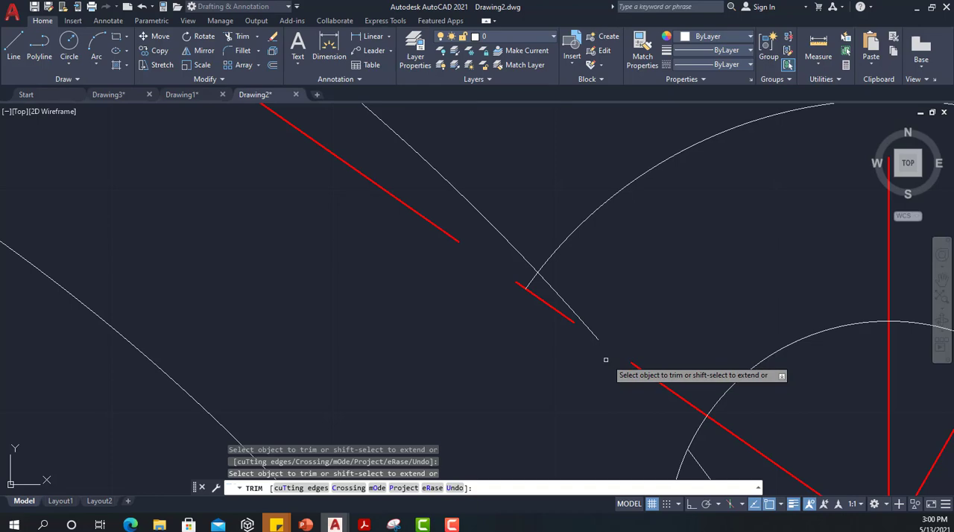
pyautogui.click(568, 305)
pyautogui.click(529, 284)
pyautogui.scroll(-2, 473, 319)
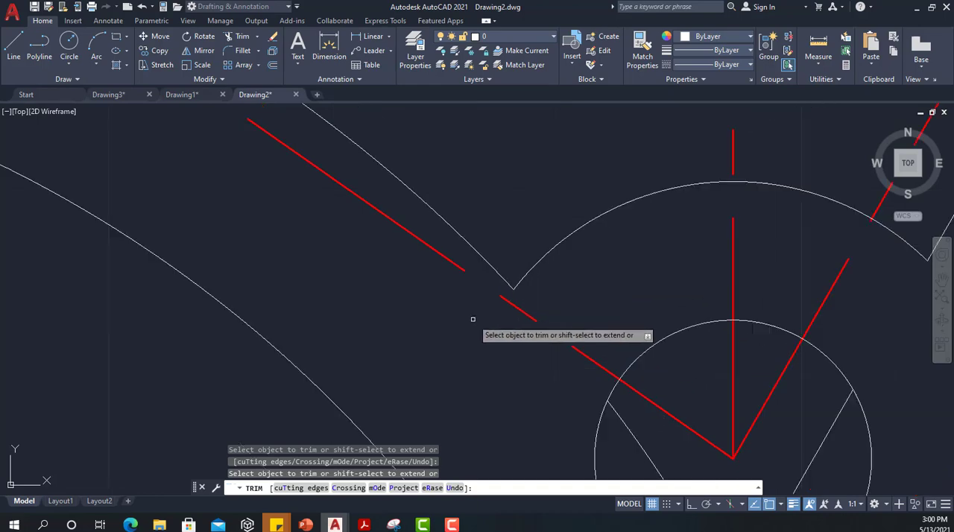
# Step: Remove the leftover pieces of the offset arc and line inside the bottom hole
pyautogui.scroll(-3, 472, 319)
pyautogui.scroll(5, 518, 359)
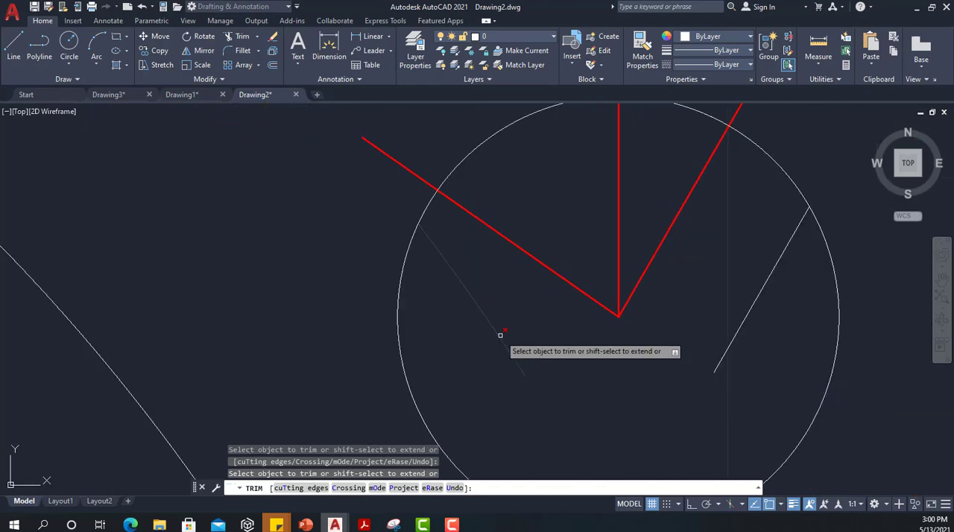
pyautogui.click(739, 327)
pyautogui.scroll(-3, 711, 343)
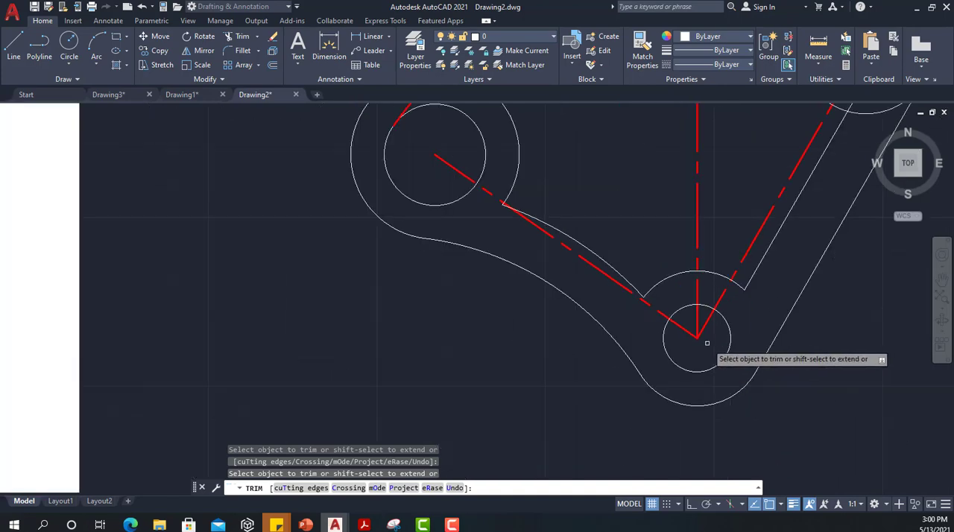
# Step: Trim away the inner top arc and inner right line where they run inside the right hole
pyautogui.scroll(-3, 578, 314)
pyautogui.scroll(5, 645, 255)
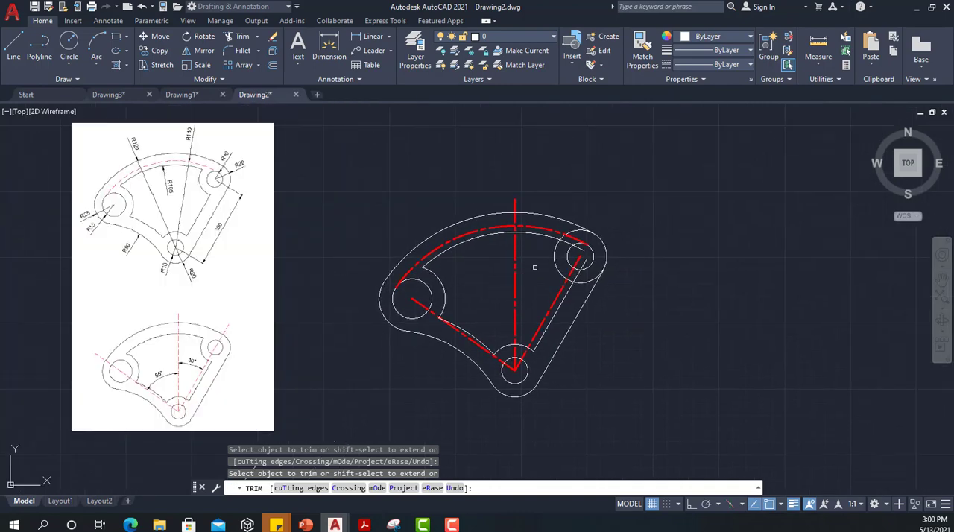
pyautogui.scroll(4, 574, 252)
pyautogui.click(596, 207)
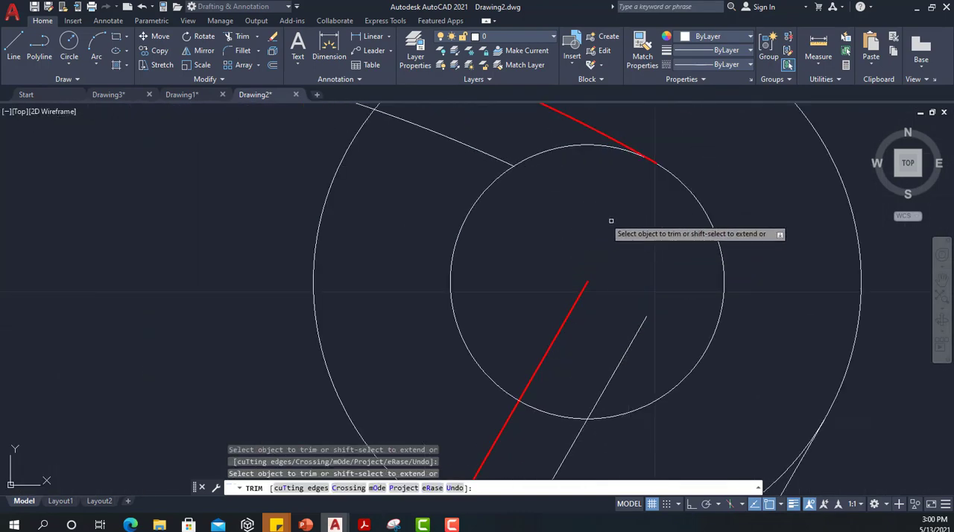
pyautogui.click(639, 328)
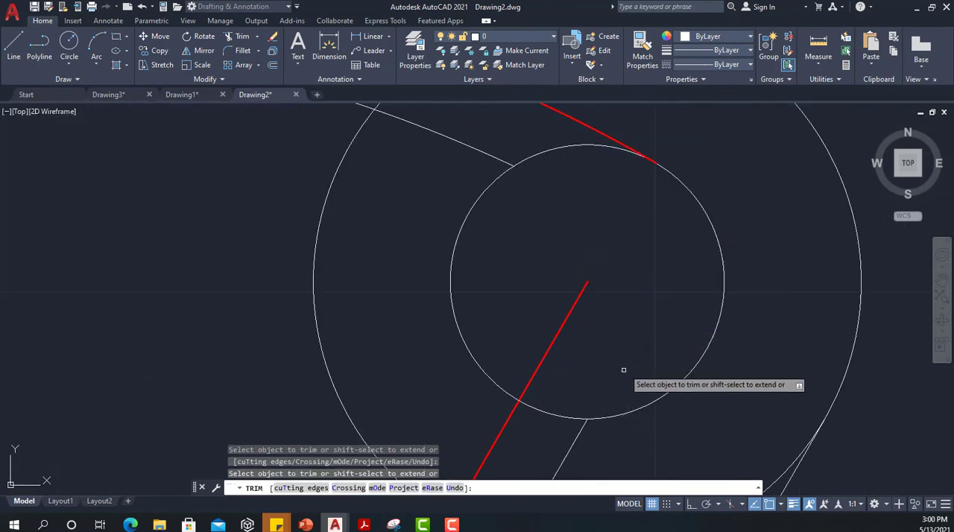
# Step: Trim the inner top arc back to the right outer circle and remove the circle's upper portion within the top band
pyautogui.scroll(-3, 614, 356)
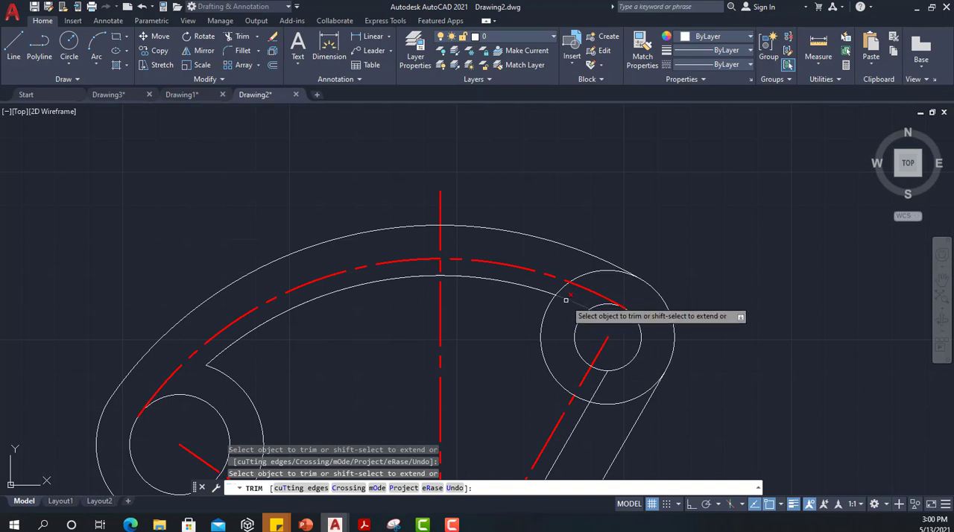
pyautogui.scroll(4, 601, 258)
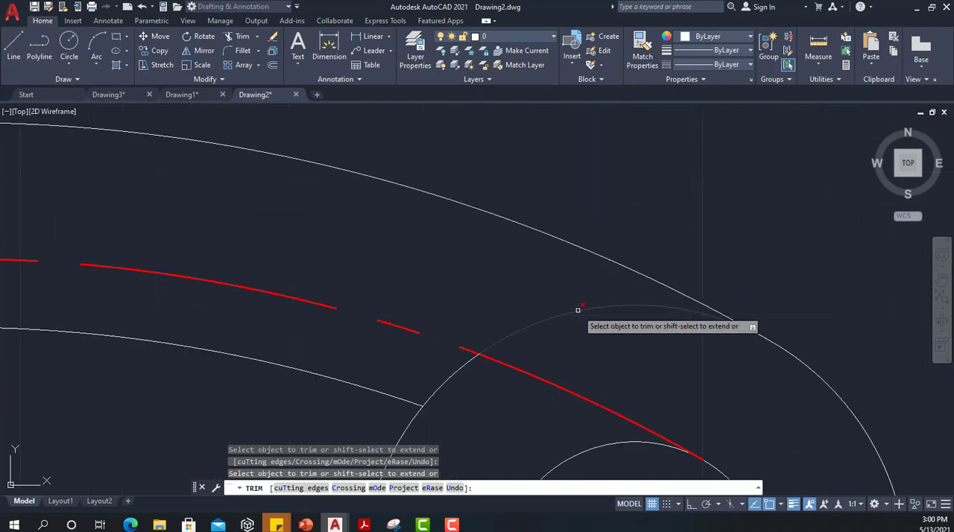
pyautogui.scroll(-3, 457, 387)
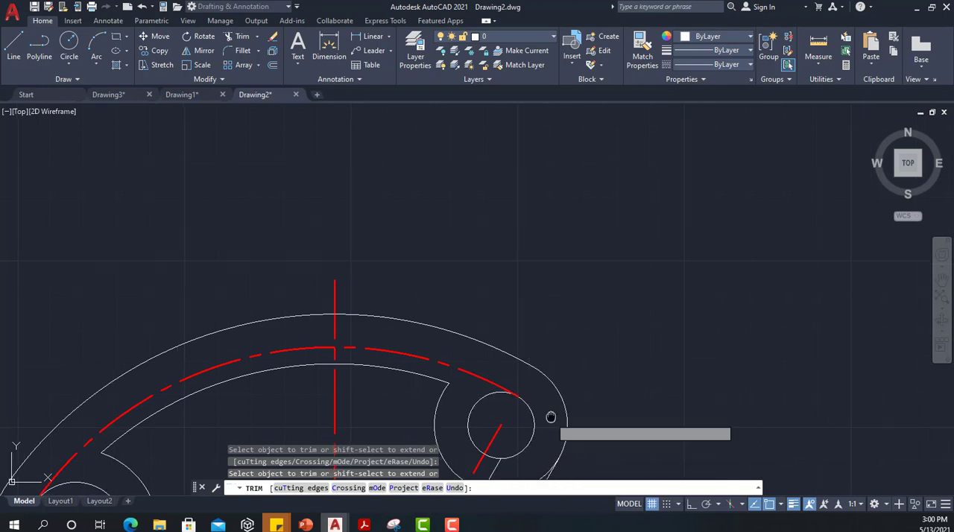
# Step: Trim the inner right line back to the right outer circle, remove the circle's lower portion between the lines, and finish trimming
pyautogui.moveTo(550, 418); pyautogui.dragTo(590, 300, button='middle')
pyautogui.scroll(3, 579, 356)
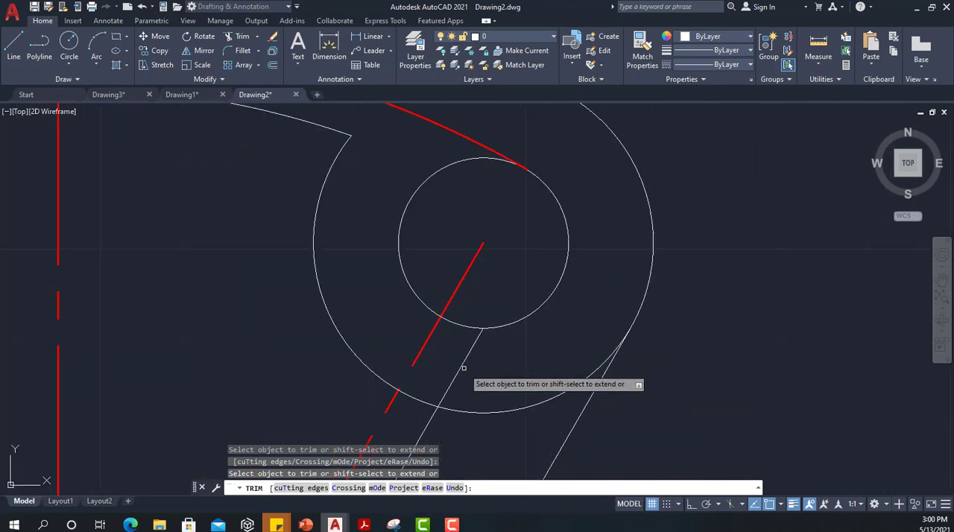
pyautogui.click(491, 416)
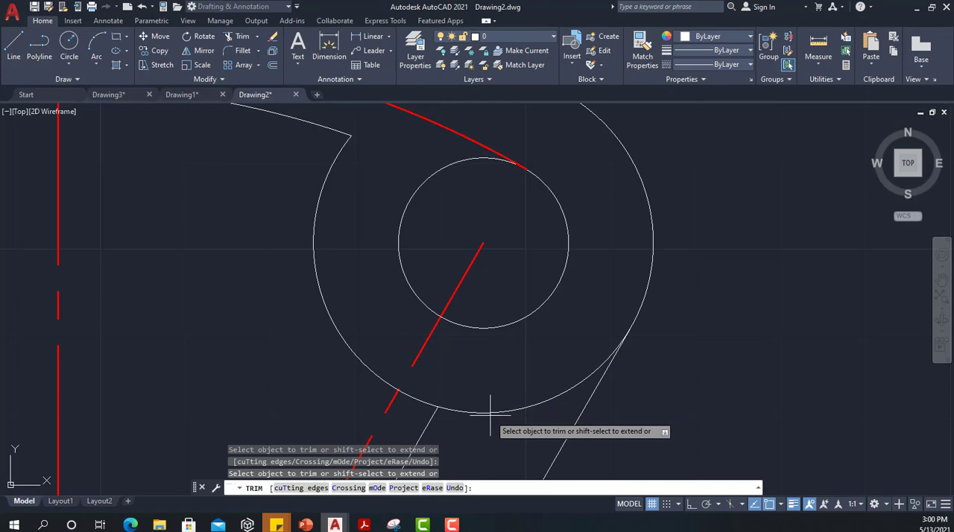
pyautogui.press('Return')
pyautogui.scroll(-5, 504, 402)
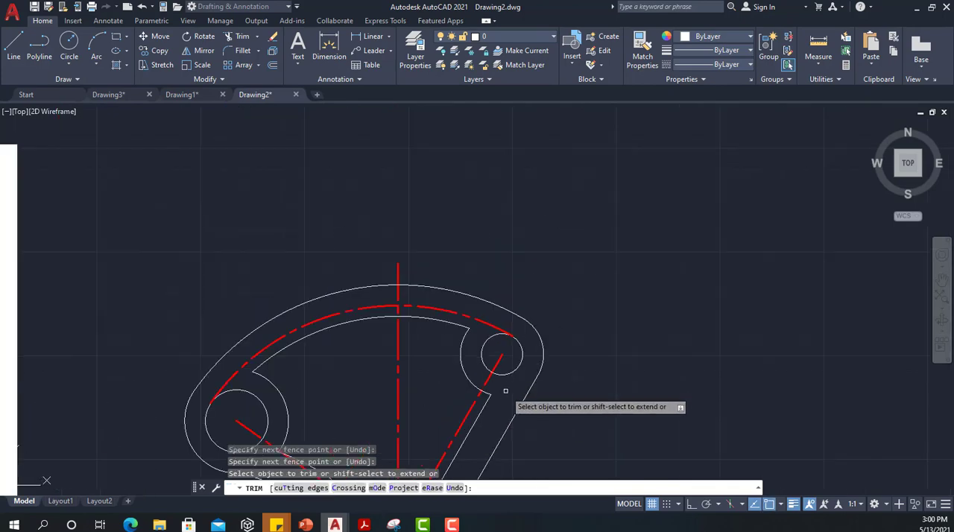
pyautogui.moveTo(505, 381); pyautogui.dragTo(648, 250, button='middle')
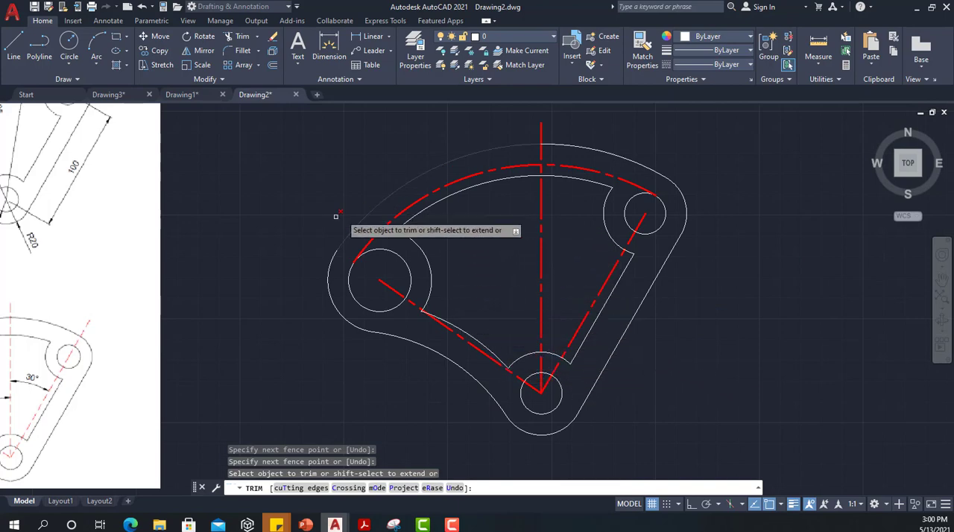
pyautogui.scroll(-2, 318, 304)
pyautogui.scroll(-2, 302, 294)
pyautogui.scroll(2, 261, 268)
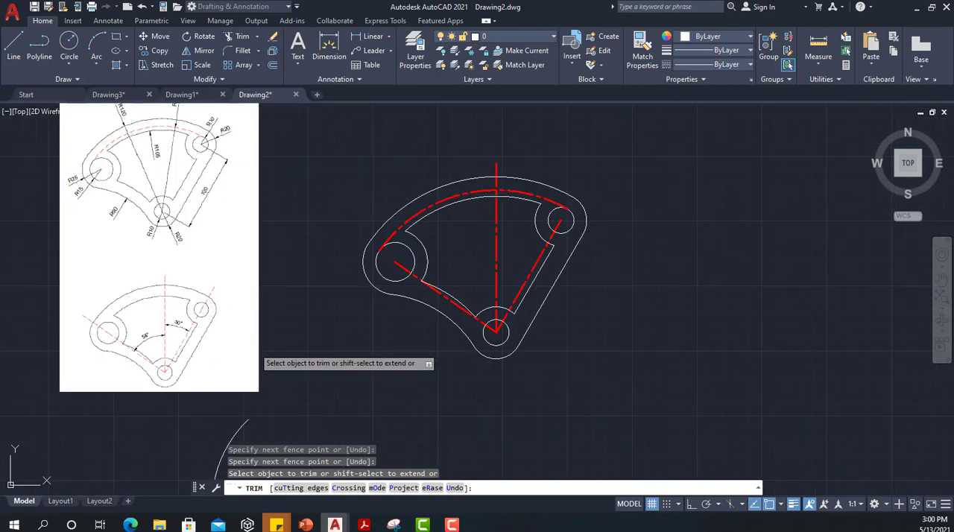
pyautogui.scroll(2, 453, 257)
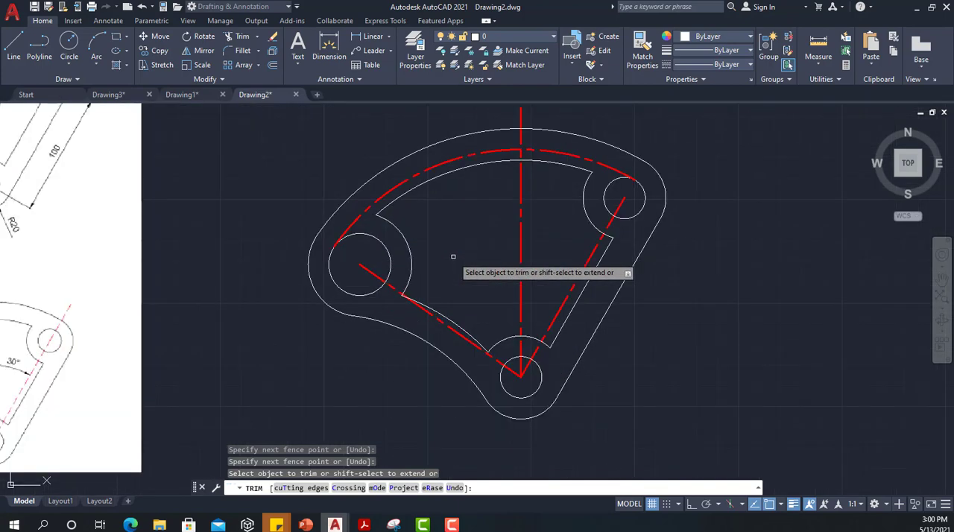
pyautogui.press('Return')
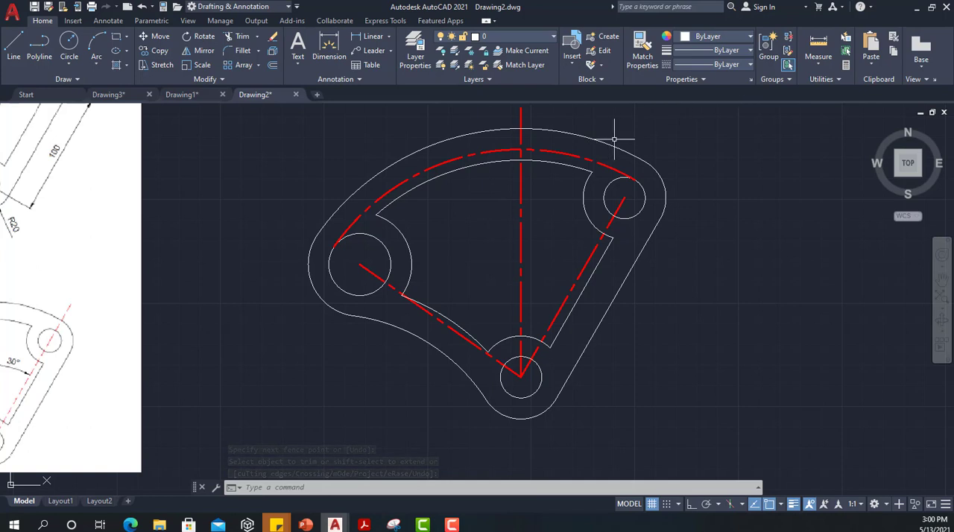
# Step: Set the lineweight of the top outline arc to 0.40 mm
pyautogui.click(578, 137)
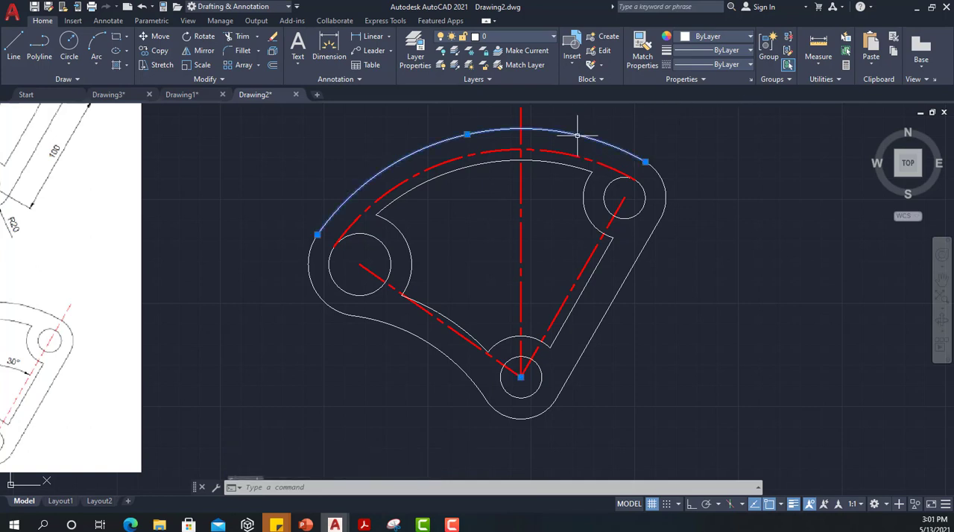
pyautogui.click(730, 53)
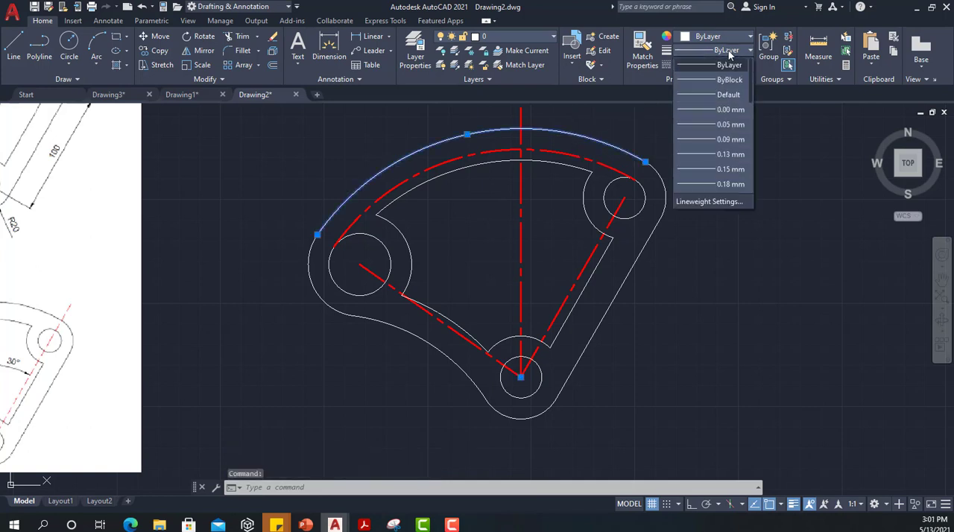
pyautogui.scroll(-2, 724, 149)
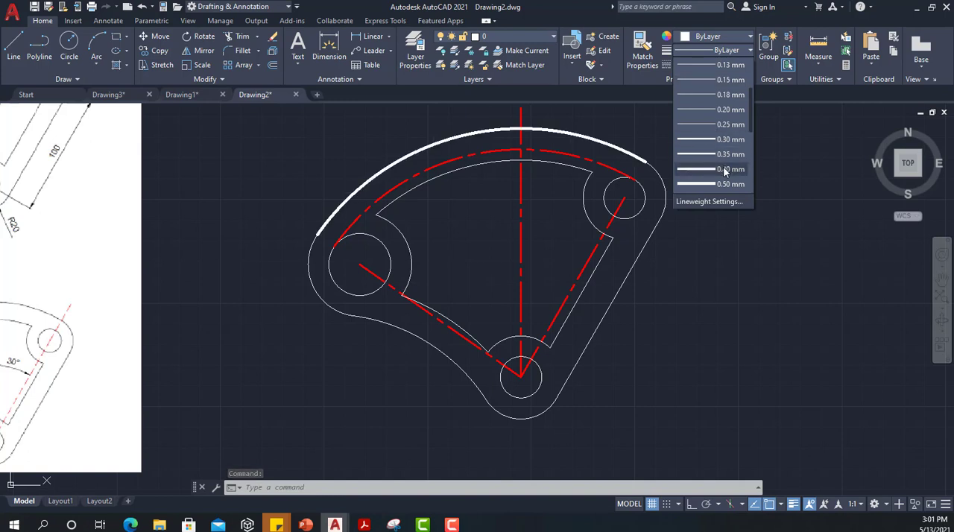
pyautogui.click(724, 170)
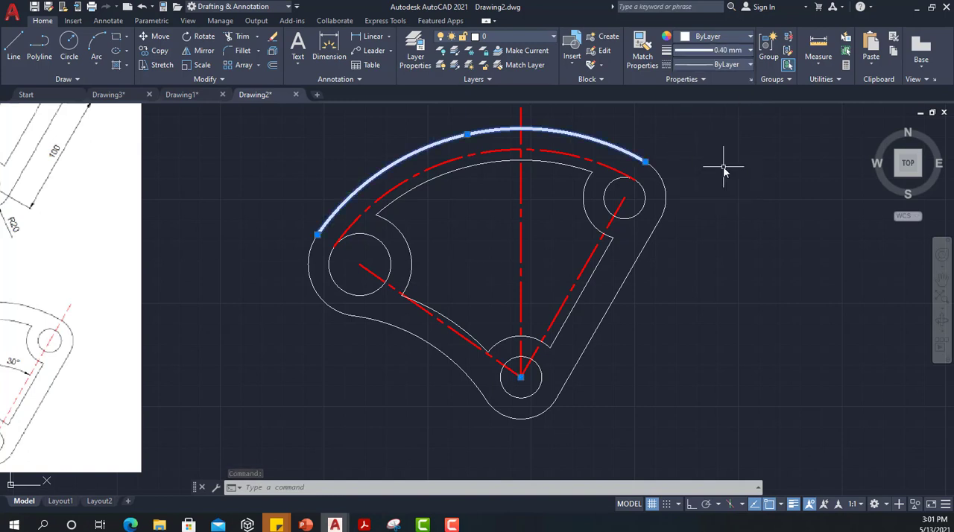
# Step: Match the top outline arc's properties onto the rest of the outer outline and the bottom and left hole circles
pyautogui.click(642, 52)
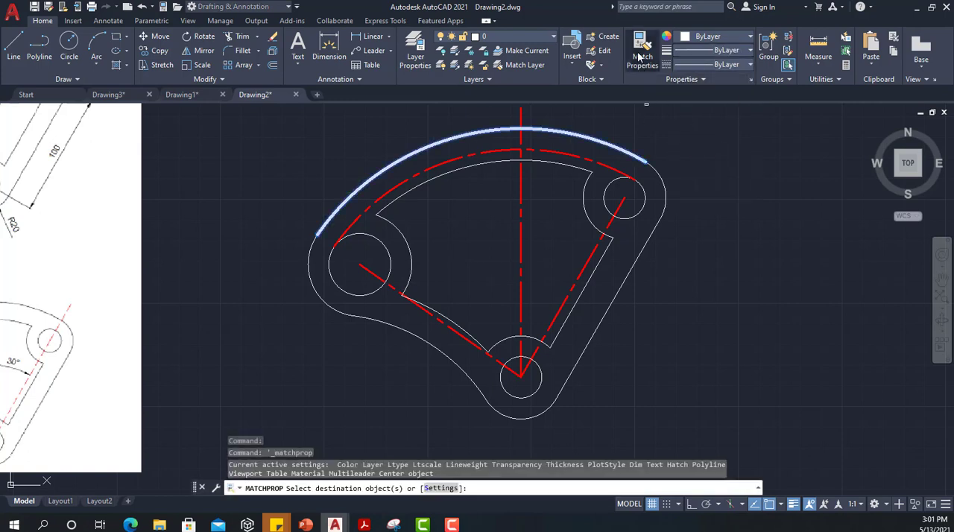
pyautogui.click(663, 177)
pyautogui.click(659, 229)
pyautogui.click(646, 234)
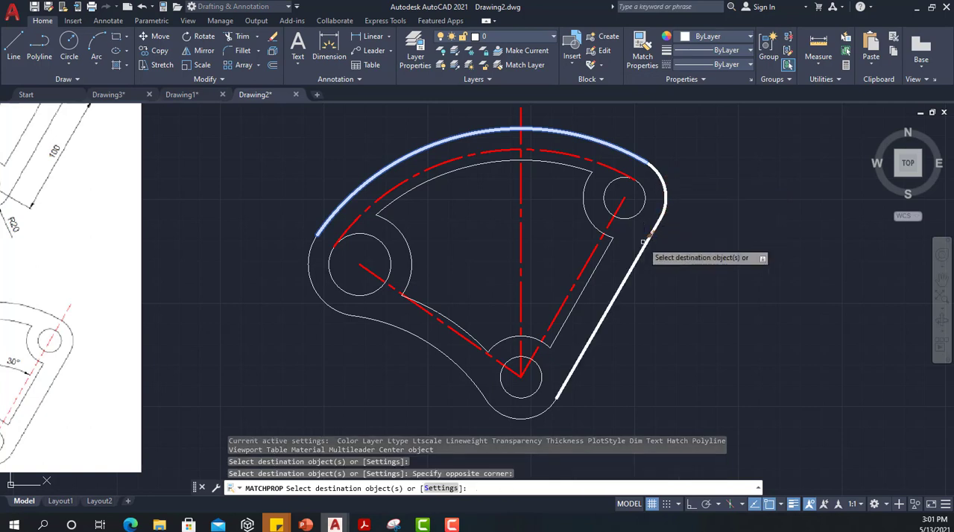
pyautogui.click(546, 418)
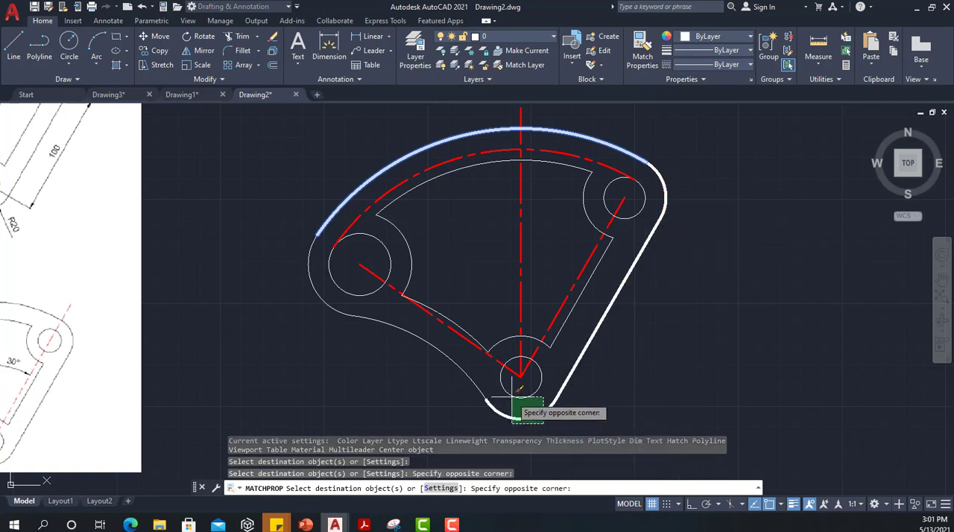
pyautogui.click(501, 373)
pyautogui.click(394, 369)
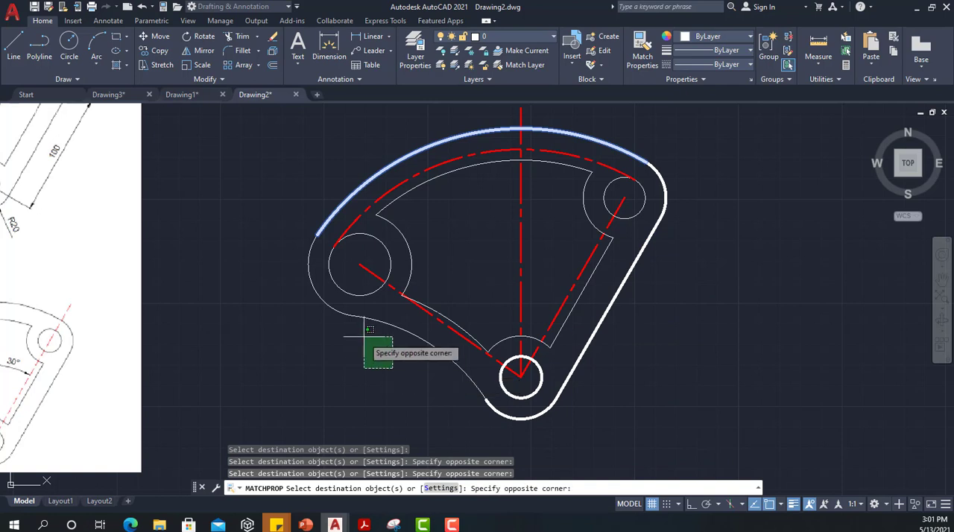
pyautogui.click(347, 291)
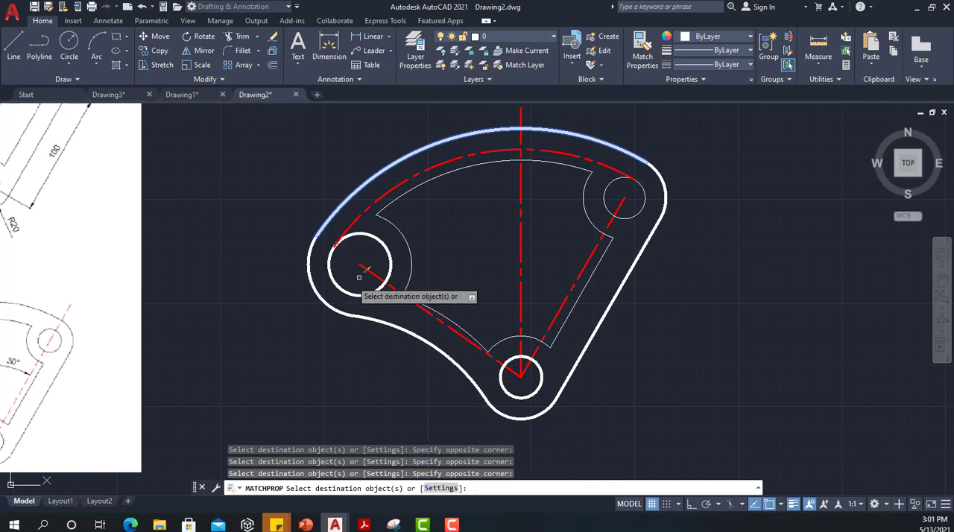
# Step: Match the same properties onto the cutout's top arc, its left and right end arcs, and the right hole circle
pyautogui.click(410, 227)
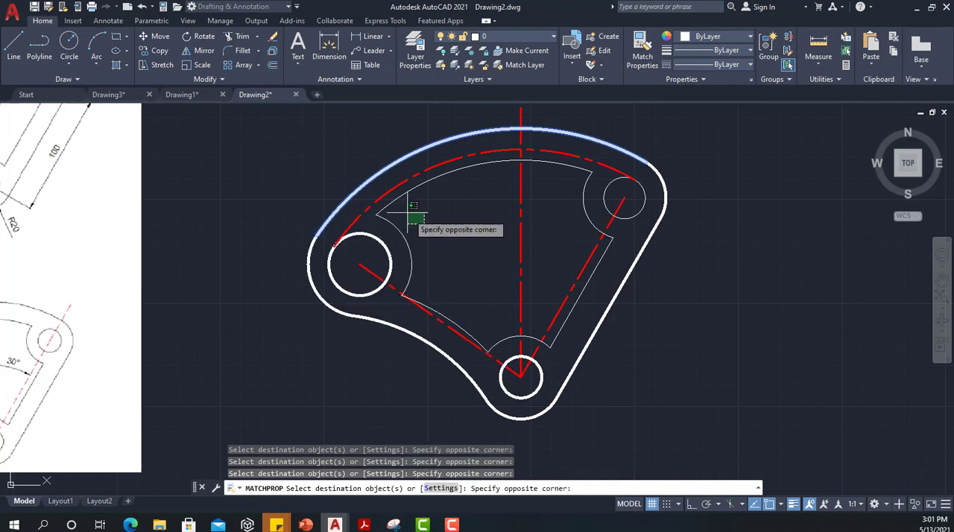
pyautogui.click(388, 198)
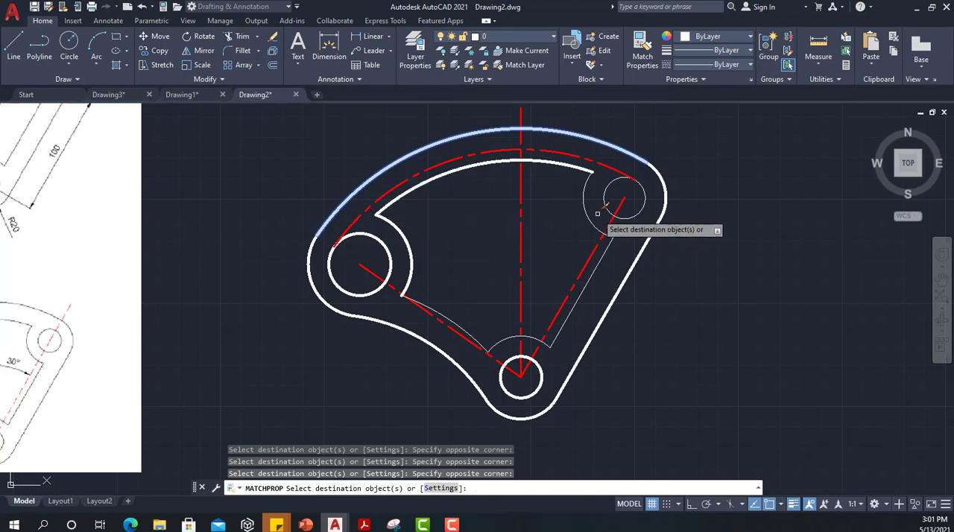
pyautogui.click(618, 196)
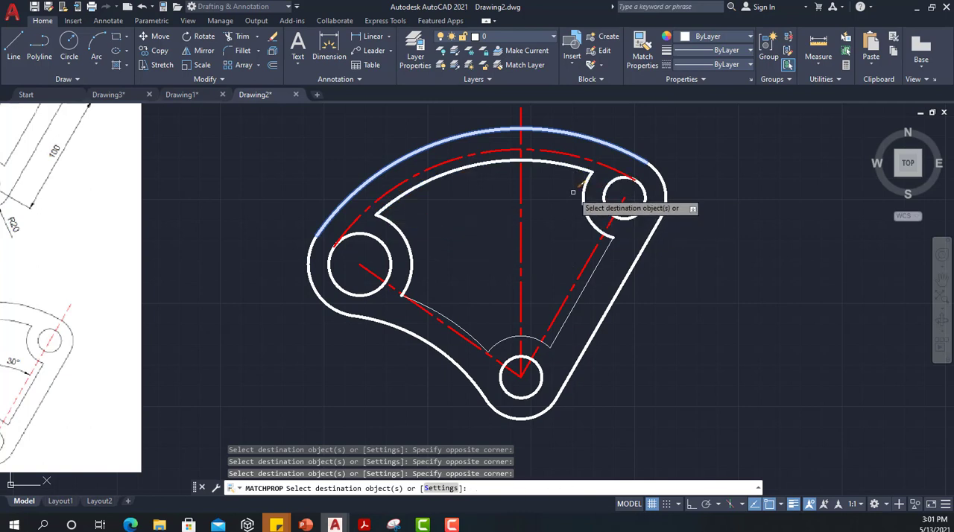
pyautogui.click(575, 192)
# Step: Match the same properties onto the cutout's right line, bottom arc and lower-left arc, and finish matching
pyautogui.click(597, 296)
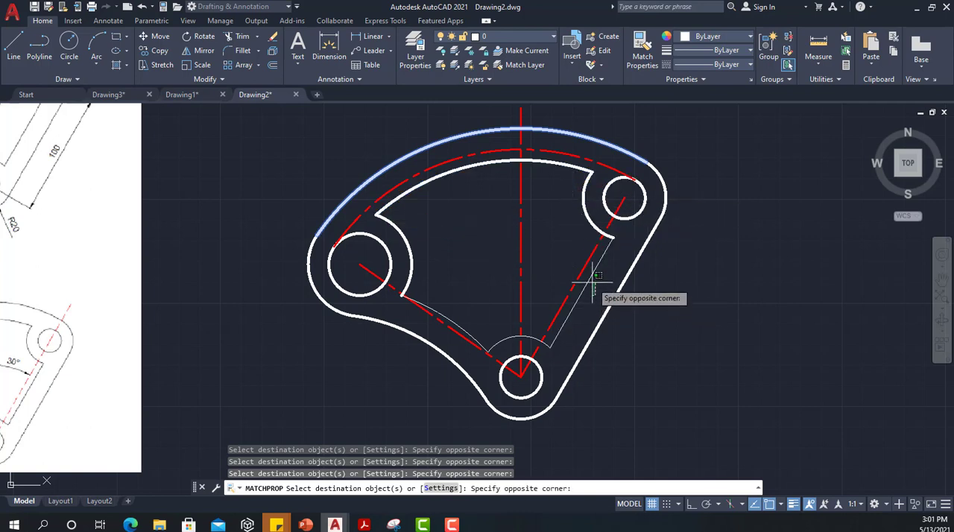
pyautogui.click(559, 307)
pyautogui.click(528, 345)
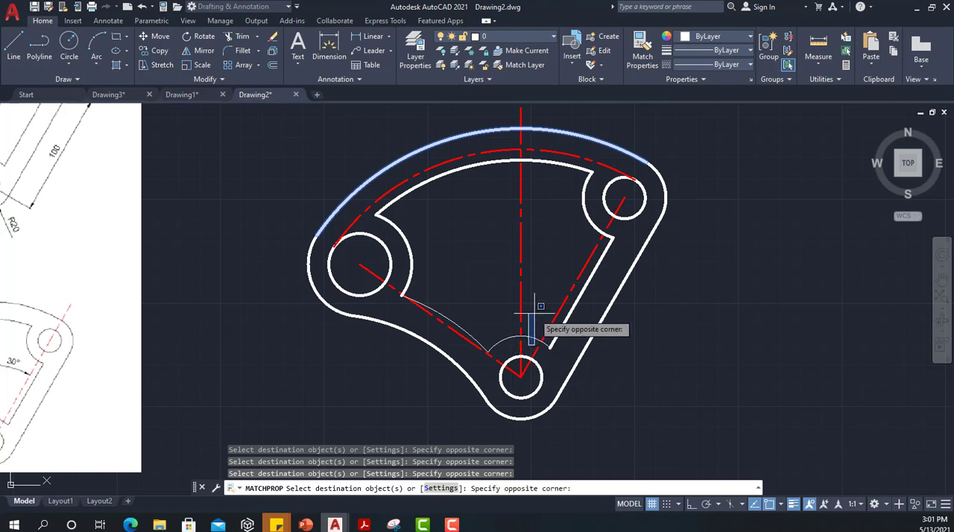
pyautogui.click(524, 312)
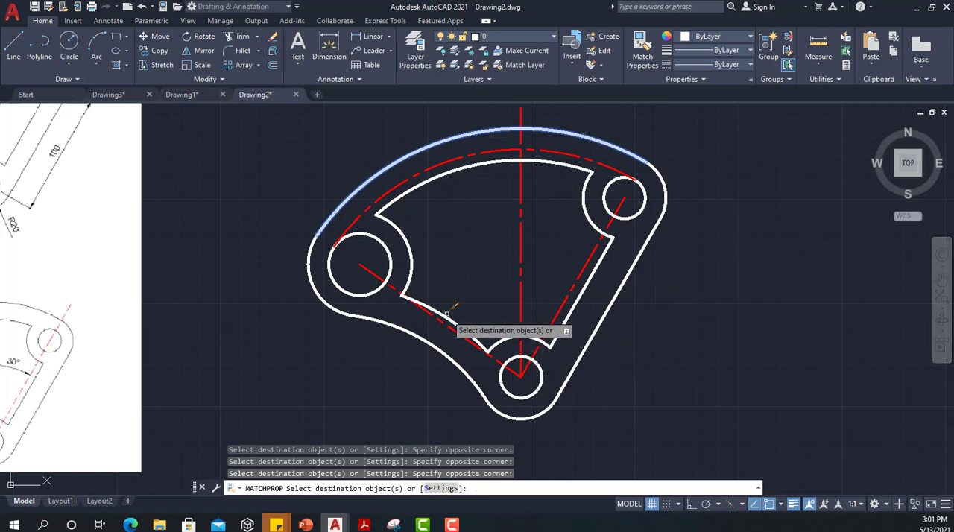
pyautogui.scroll(4, 454, 308)
pyautogui.scroll(-4, 445, 326)
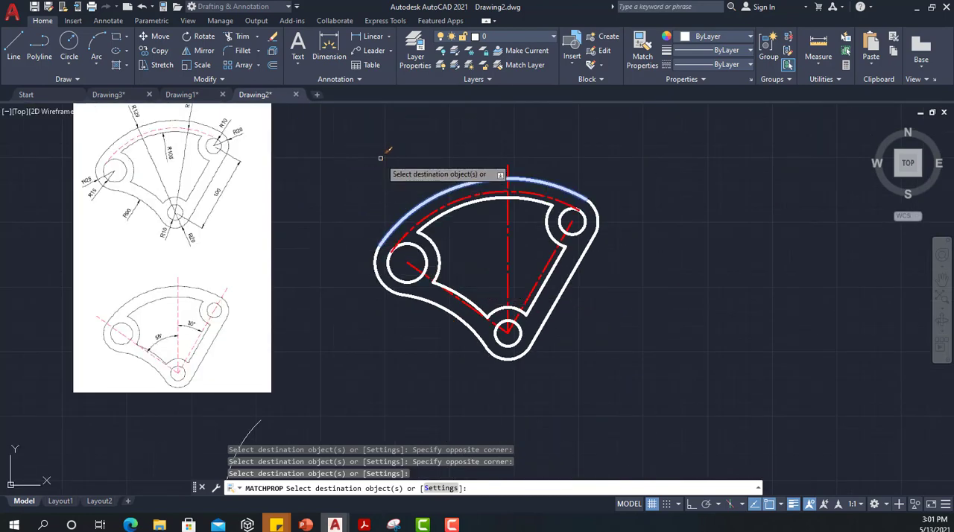
pyautogui.press('Escape')
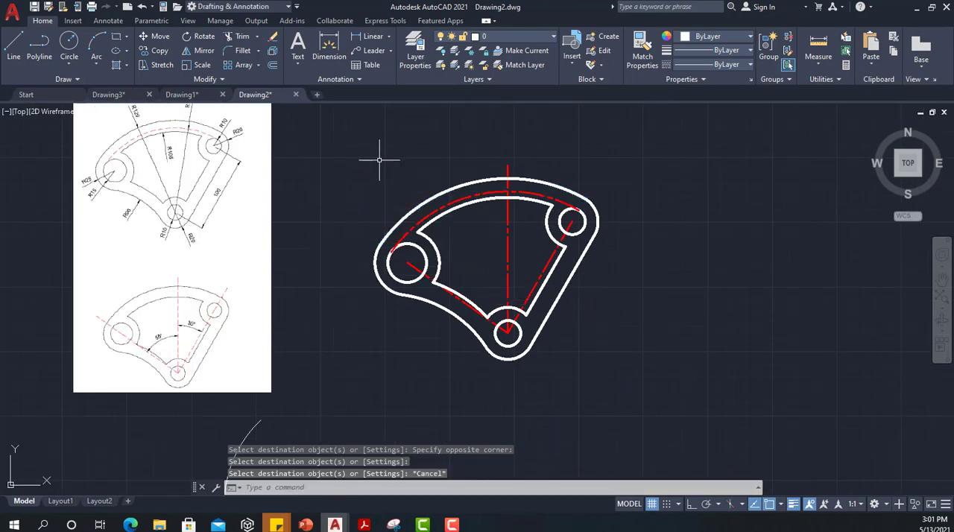